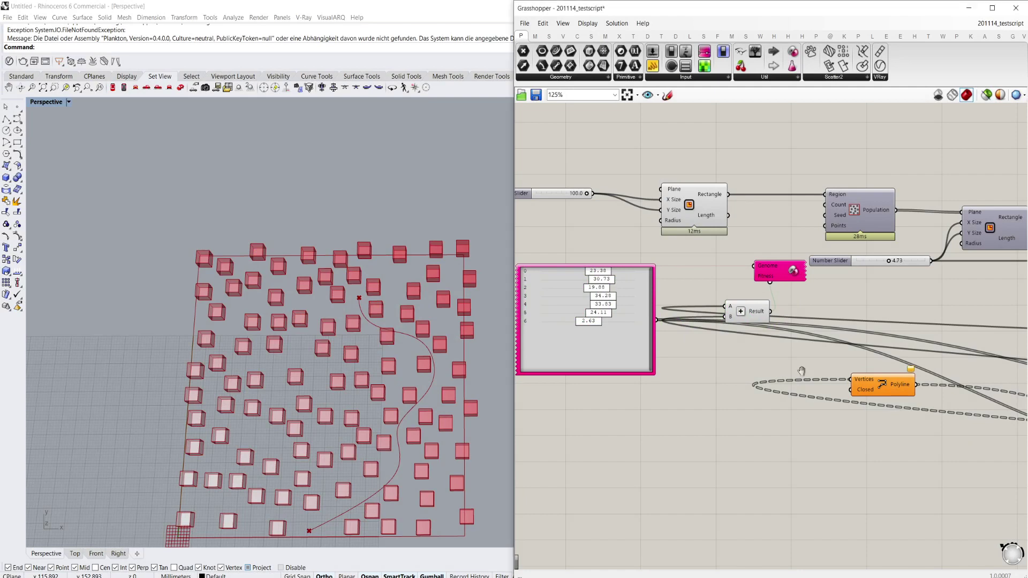
# Step: Examine the finished Galapagos definition and its curve through the boxes, trying a different first value in the Gene Pool
pyautogui.moveTo(800, 371); pyautogui.dragTo(808, 400, button='right')
pyautogui.moveTo(795, 302); pyautogui.dragTo(777, 287)
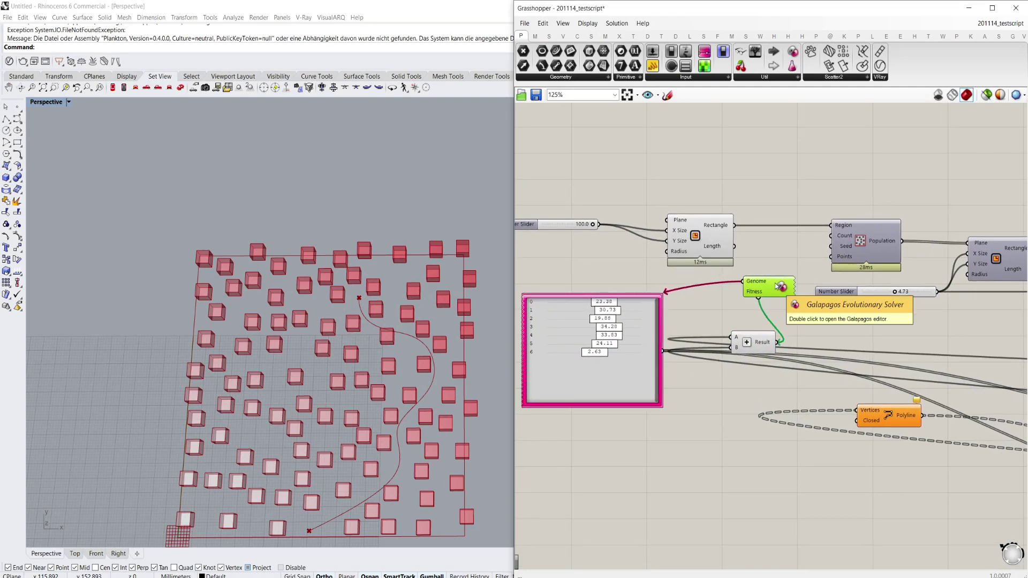
pyautogui.moveTo(757, 344); pyautogui.dragTo(758, 352)
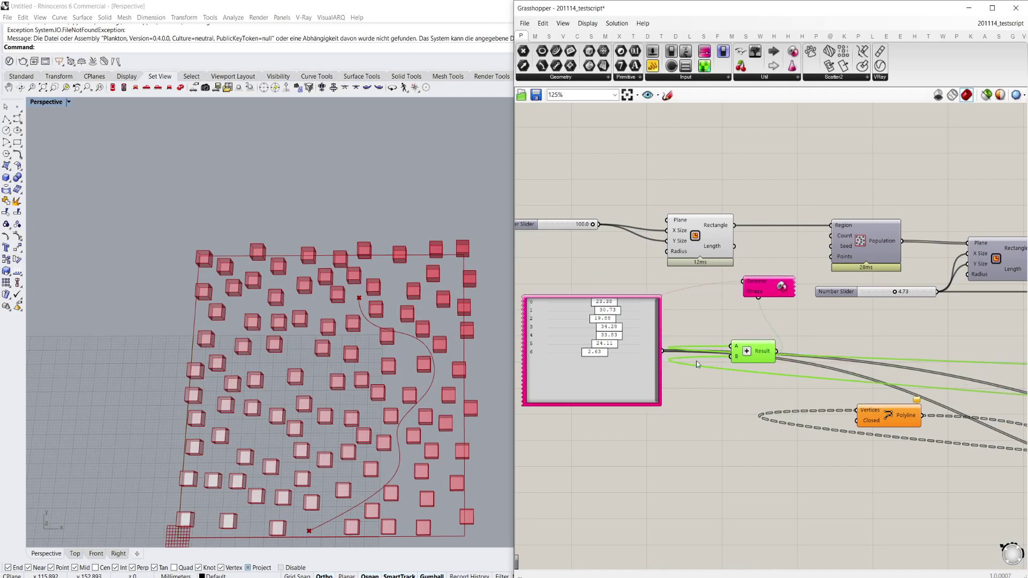
pyautogui.moveTo(710, 322); pyautogui.dragTo(723, 318, button='right')
pyautogui.moveTo(407, 360); pyautogui.dragTo(321, 319, button='right')
pyautogui.scroll(4, 389, 348)
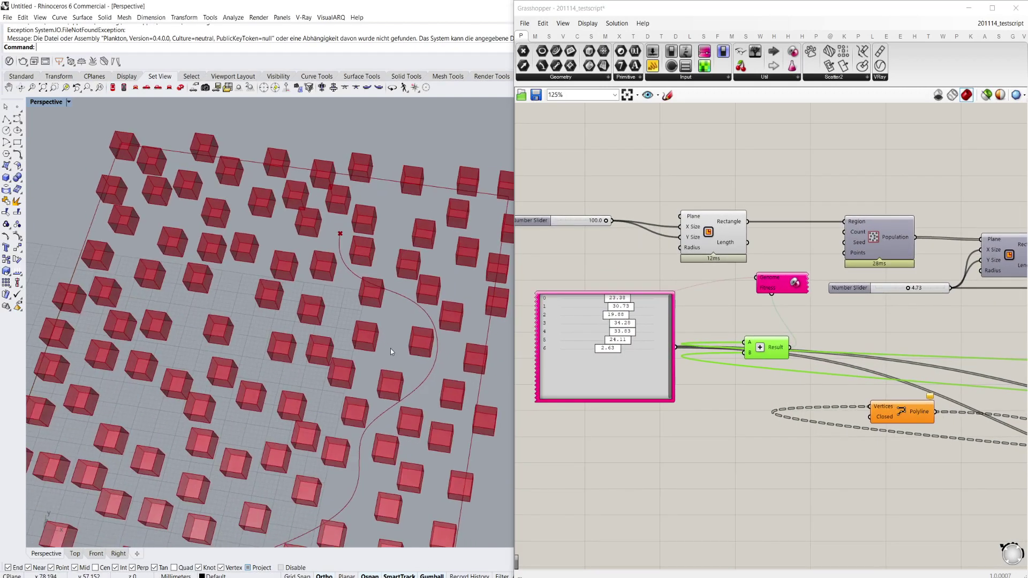
pyautogui.click(711, 234)
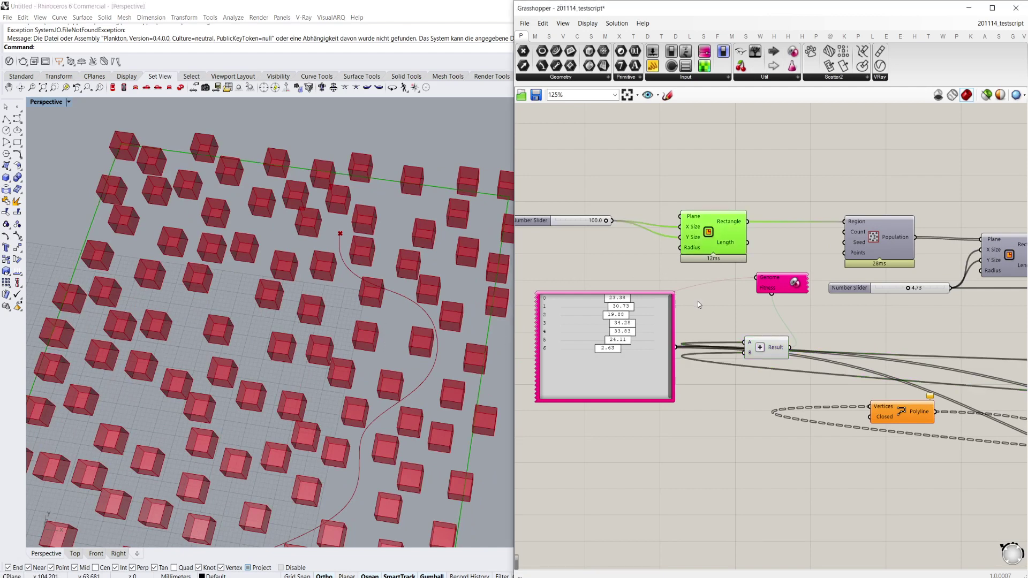
pyautogui.scroll(2, 669, 303)
pyautogui.scroll(-4, 369, 289)
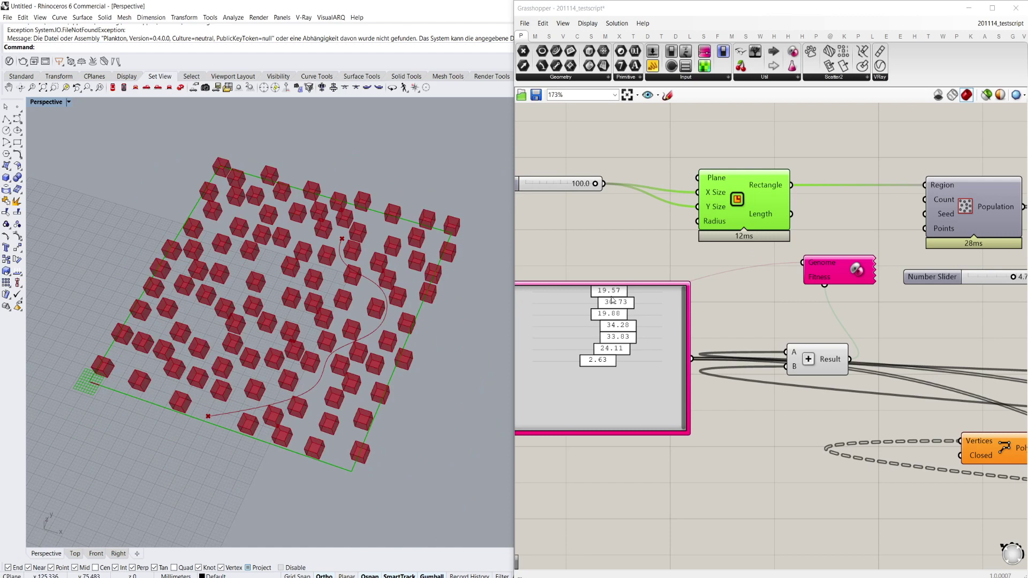
pyautogui.scroll(3, 374, 393)
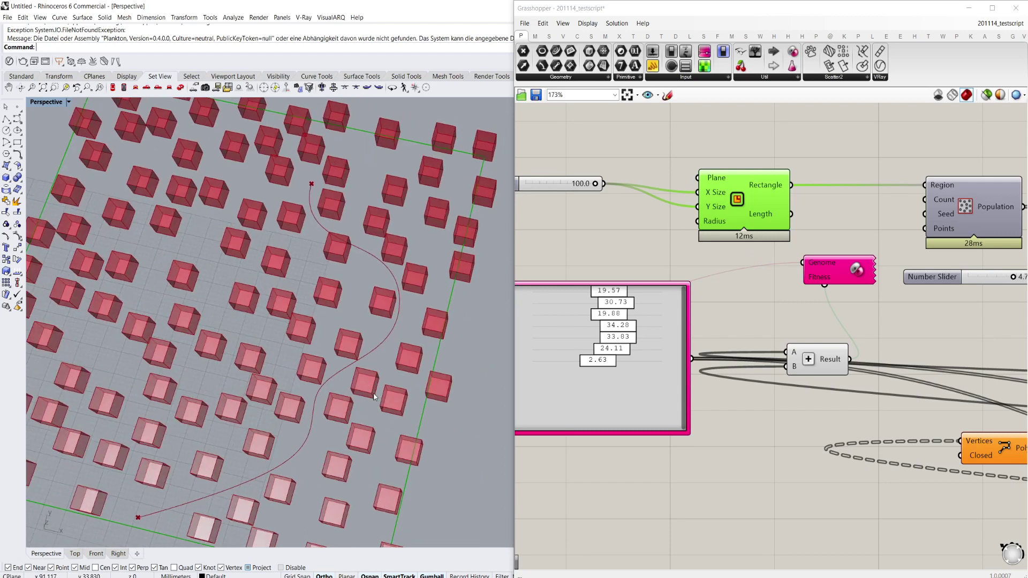
pyautogui.moveTo(615, 294); pyautogui.dragTo(613, 293)
pyautogui.hotkey('ctrl', 'z')
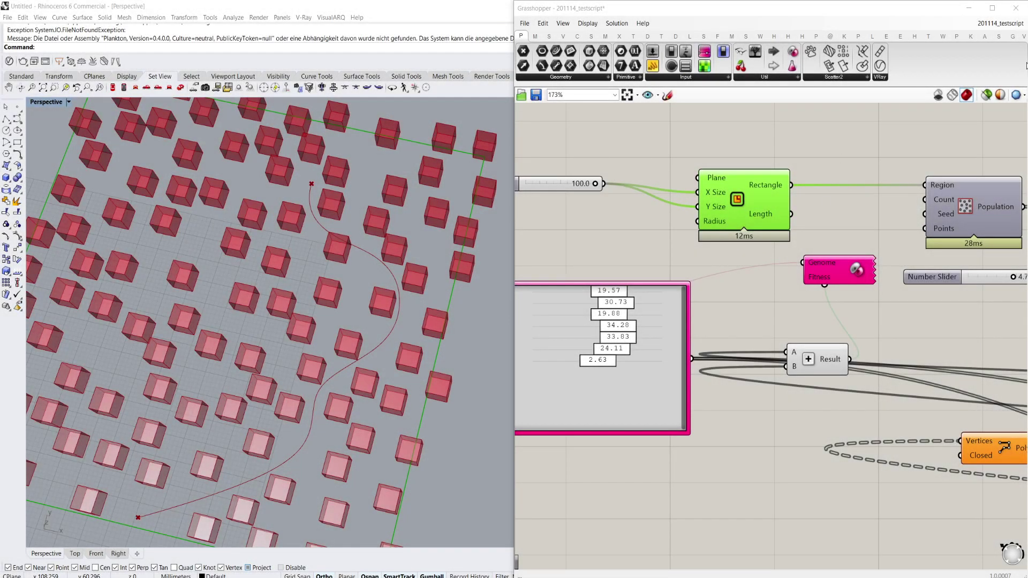
# Step: Create a new empty Grasshopper document
pyautogui.click(524, 23)
pyautogui.click(540, 35)
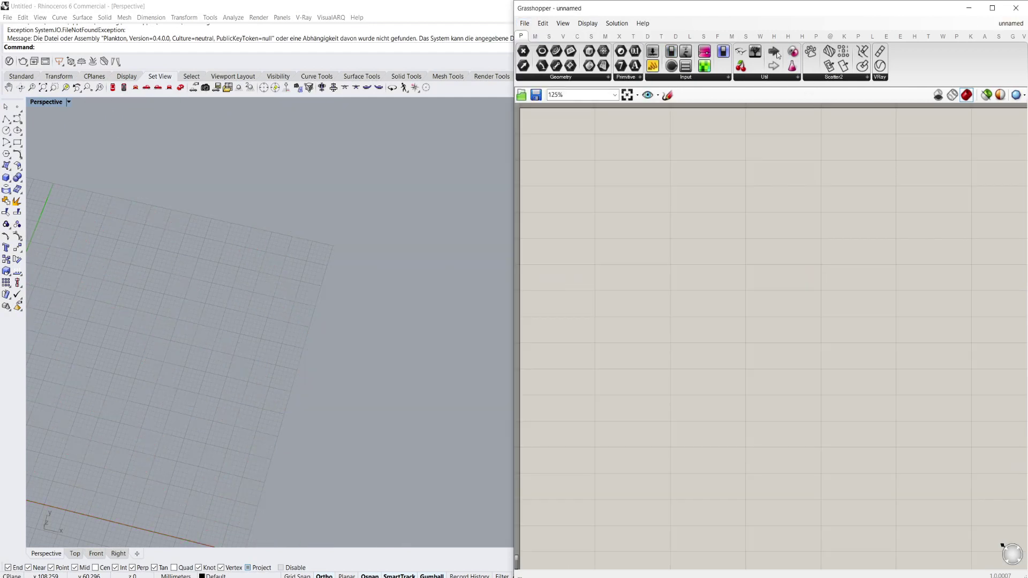
pyautogui.moveTo(741, 51); pyautogui.dragTo(734, 120)
pyautogui.moveTo(627, 532); pyautogui.dragTo(608, 558)
pyautogui.moveTo(614, 560)
pyautogui.mouseDown(button='right')
pyautogui.moveTo(612, 413)
pyautogui.moveTo(708, 254)
pyautogui.moveTo(675, 282)
pyautogui.mouseUp(button='right')
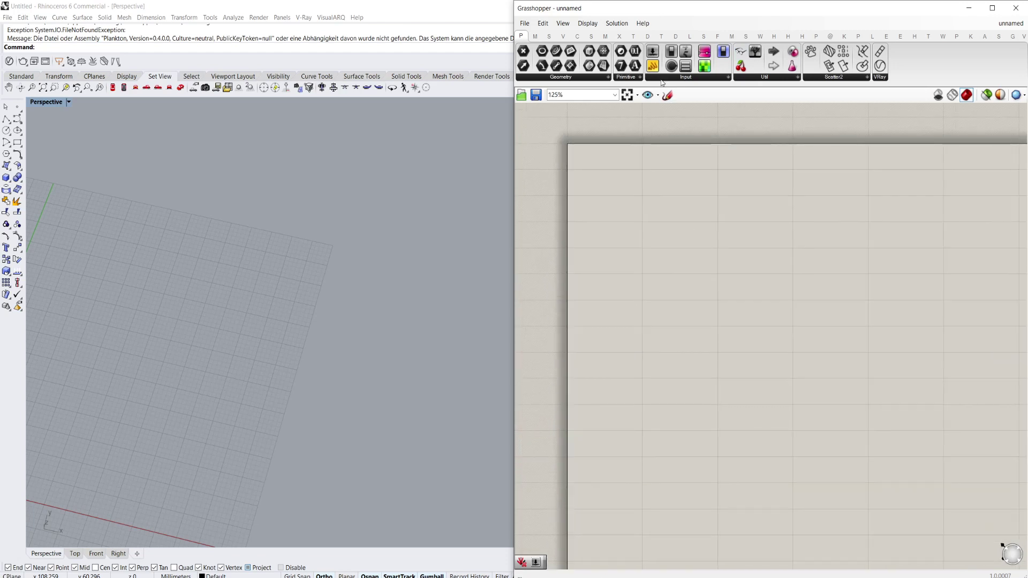
# Step: Sketch a large freehand rectangle on the canvas to represent the site boundary
pyautogui.click(667, 95)
pyautogui.scroll(3, 656, 220)
pyautogui.scroll(-4, 651, 234)
pyautogui.moveTo(618, 215)
pyautogui.mouseDown()
pyautogui.moveTo(623, 356)
pyautogui.moveTo(741, 226)
pyautogui.moveTo(807, 362)
pyautogui.moveTo(544, 357)
pyautogui.mouseUp()
pyautogui.click(717, 112)
# Step: Sketch two small point marks inside the freehand boundary
pyautogui.click(666, 95)
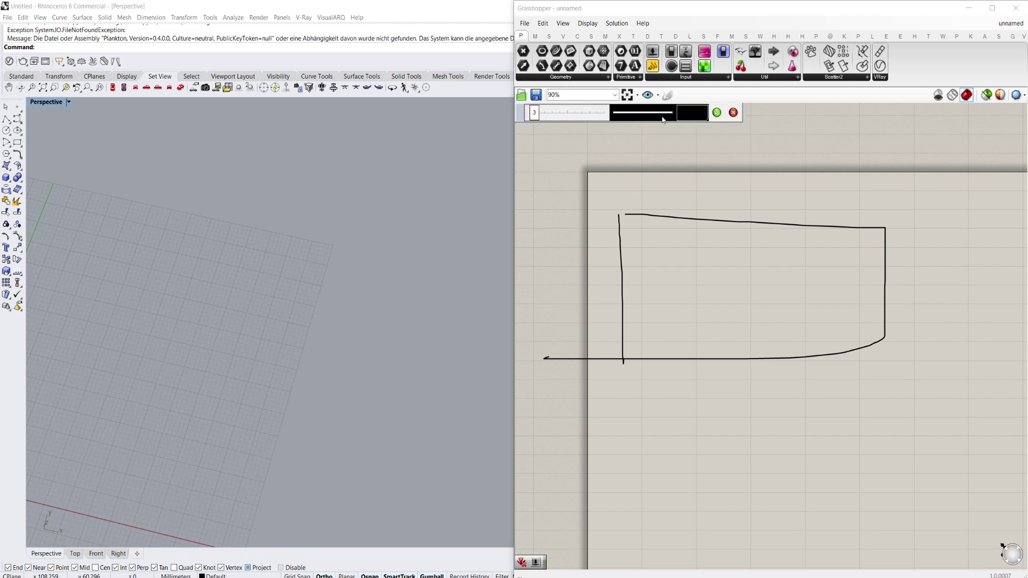
pyautogui.moveTo(642, 238); pyautogui.dragTo(658, 253)
pyautogui.moveTo(765, 303); pyautogui.dragTo(809, 310)
pyautogui.scroll(1, 657, 113)
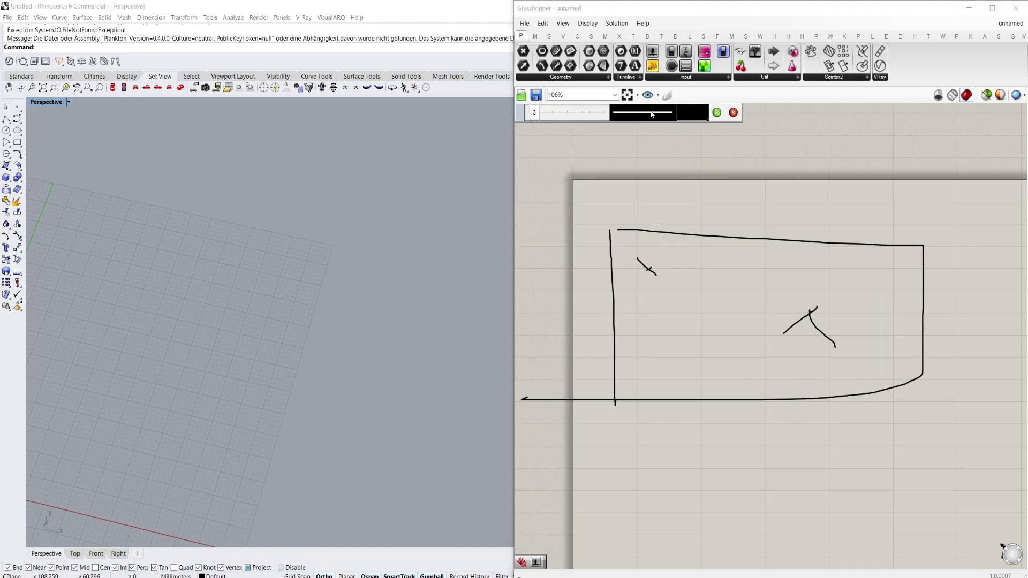
# Step: Set the sketch line thickness to 5 and draw three small freehand squares inside the boundary
pyautogui.click(625, 118)
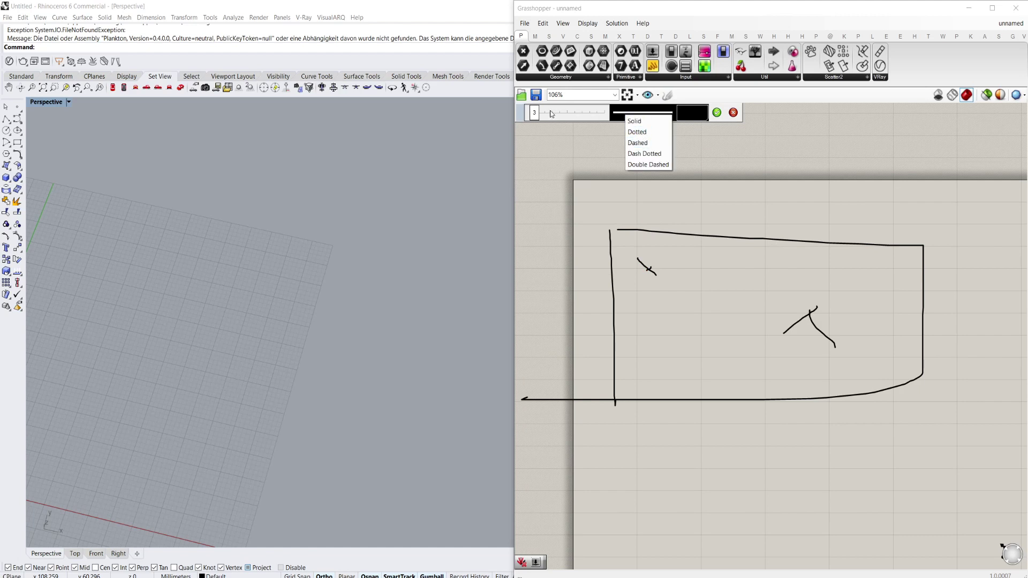
pyautogui.moveTo(533, 114); pyautogui.dragTo(539, 115)
pyautogui.moveTo(642, 270)
pyautogui.mouseDown()
pyautogui.moveTo(703, 272)
pyautogui.moveTo(647, 317)
pyautogui.moveTo(645, 267)
pyautogui.mouseUp()
pyautogui.moveTo(815, 321)
pyautogui.mouseDown()
pyautogui.moveTo(855, 277)
pyautogui.moveTo(793, 313)
pyautogui.mouseUp()
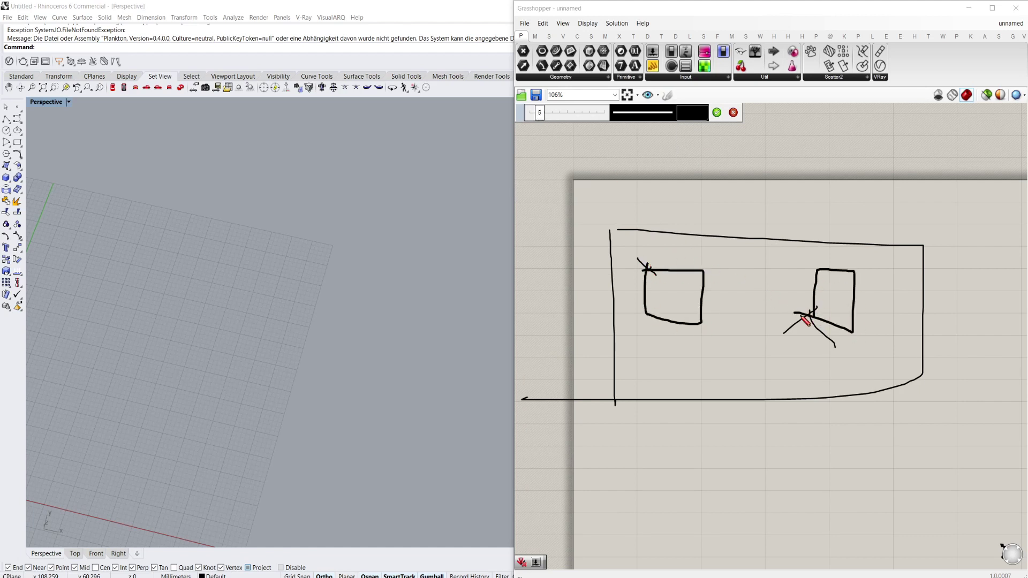
pyautogui.moveTo(735, 389)
pyautogui.mouseDown()
pyautogui.moveTo(785, 337)
pyautogui.moveTo(730, 379)
pyautogui.mouseUp()
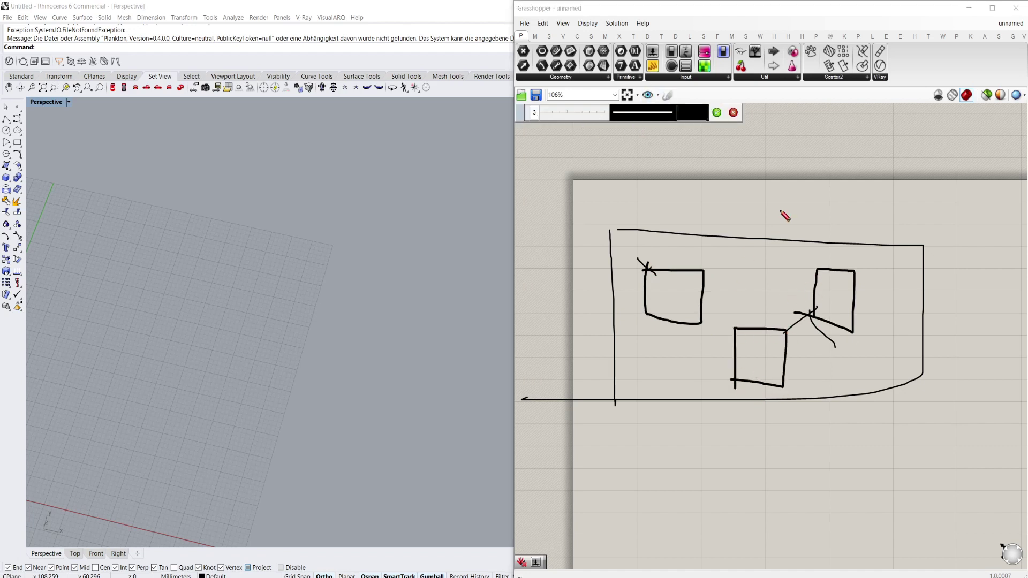
# Step: Sketch two black crosses as path end points and connect them with a red line through the lower square
pyautogui.moveTo(763, 255); pyautogui.dragTo(772, 252)
pyautogui.moveTo(765, 247); pyautogui.dragTo(775, 263)
pyautogui.click(690, 118)
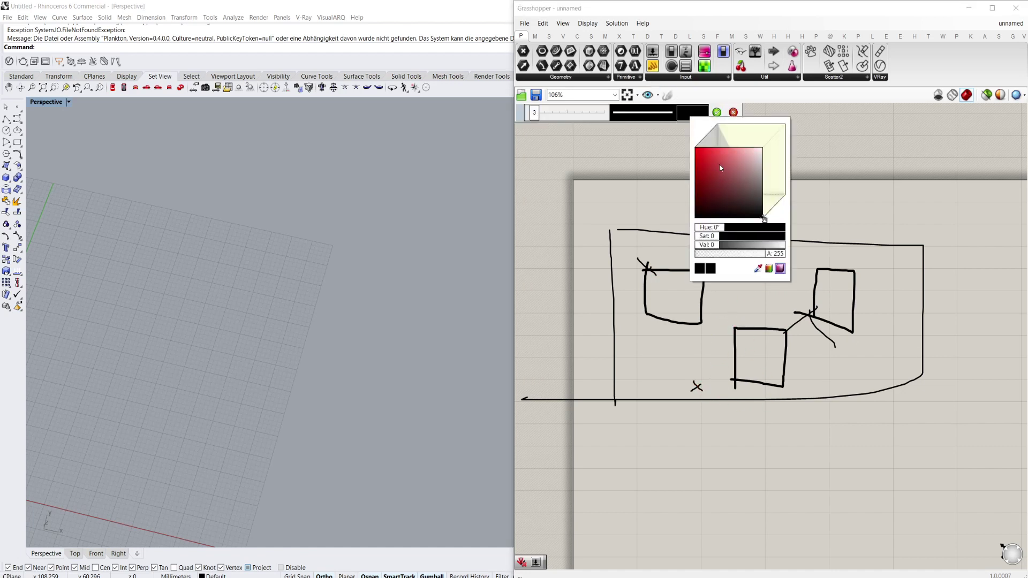
pyautogui.click(708, 153)
pyautogui.moveTo(699, 389)
pyautogui.mouseDown()
pyautogui.moveTo(752, 336)
pyautogui.moveTo(770, 252)
pyautogui.mouseUp()
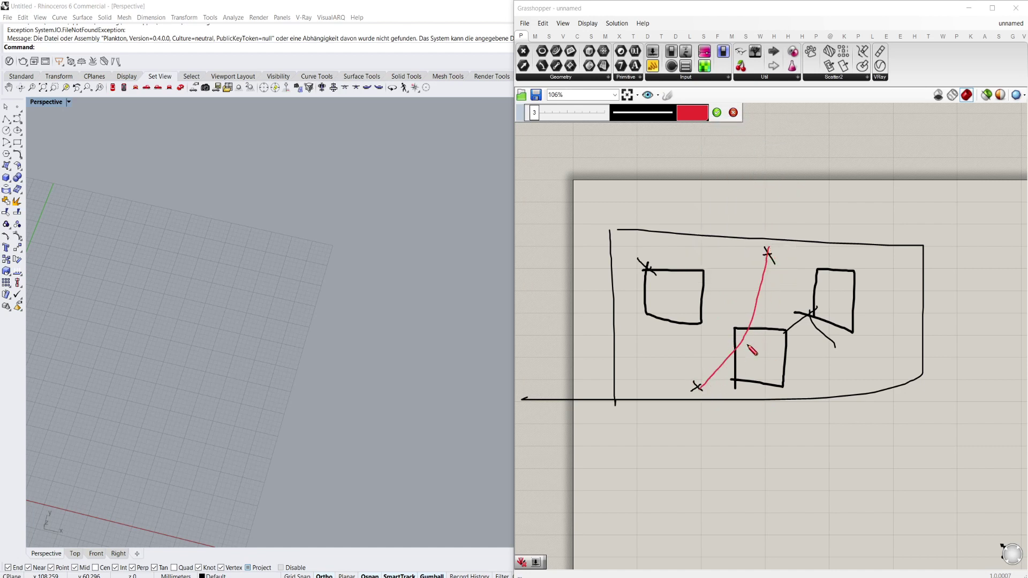
# Step: Mark the red line's intersections with the lower square, sketch an alternative red path around it, and accept the sketch
pyautogui.moveTo(734, 344); pyautogui.dragTo(742, 352)
pyautogui.moveTo(742, 344); pyautogui.dragTo(734, 352)
pyautogui.moveTo(699, 388)
pyautogui.mouseDown()
pyautogui.moveTo(769, 255)
pyautogui.moveTo(731, 298)
pyautogui.moveTo(707, 384)
pyautogui.mouseUp()
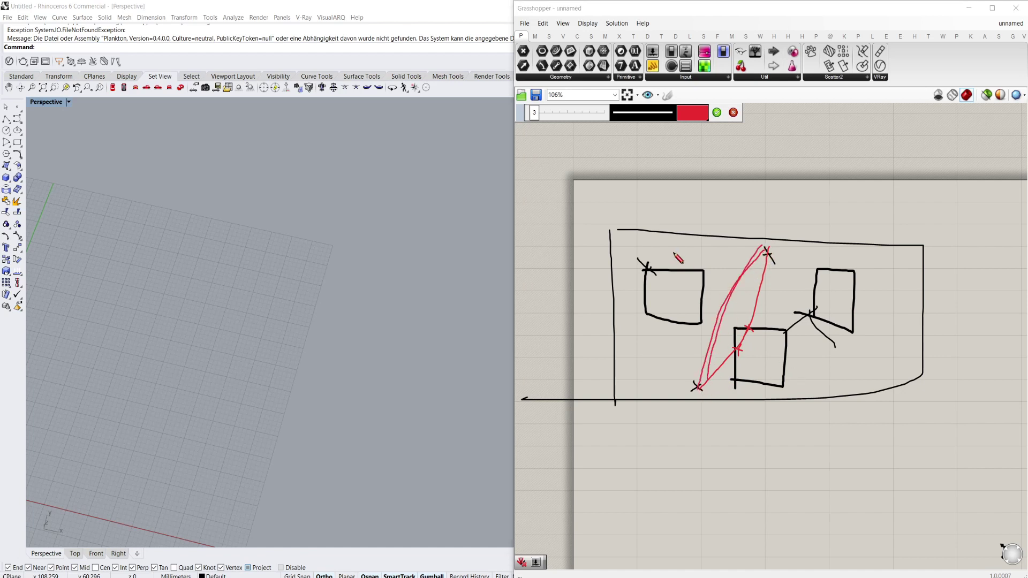
pyautogui.click(716, 113)
pyautogui.moveTo(793, 369); pyautogui.dragTo(752, 314, button='right')
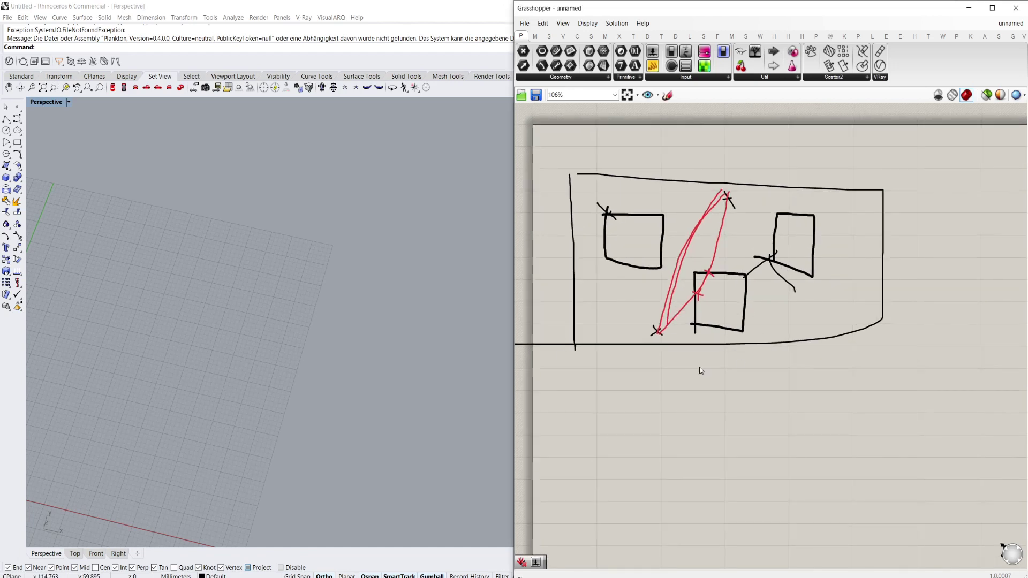
pyautogui.click(280, 337)
pyautogui.scroll(-3, 300, 305)
pyautogui.scroll(2, 291, 360)
pyautogui.moveTo(696, 448); pyautogui.dragTo(701, 367, button='right')
pyautogui.doubleClick(673, 415)
pyautogui.click(623, 532)
pyautogui.scroll(-6, 620, 541)
pyautogui.scroll(8, 618, 547)
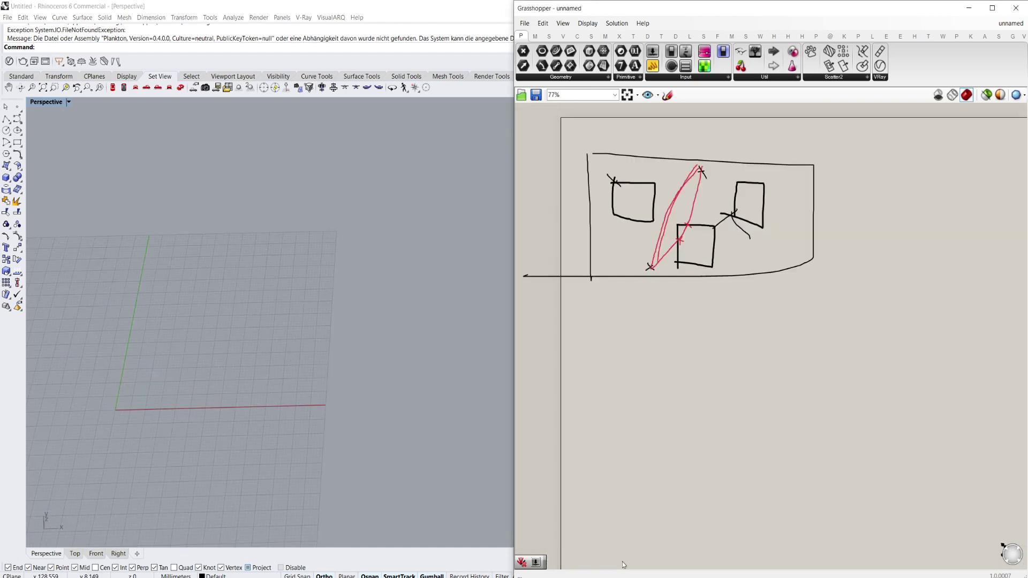
pyautogui.doubleClick(653, 366)
pyautogui.write('rect')
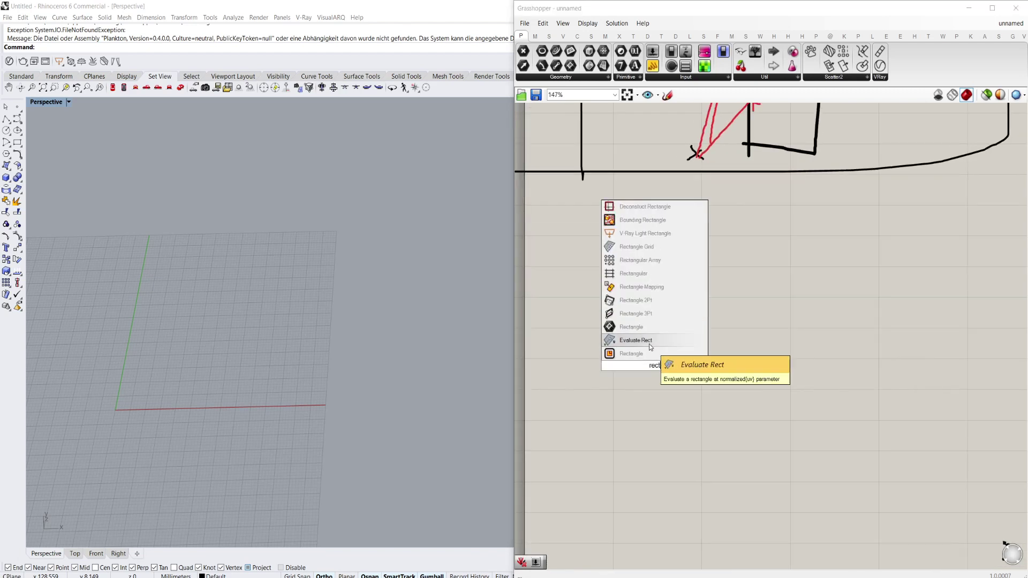
pyautogui.click(648, 344)
# Step: Place a Rectangle component below the sketch and delete the stray Evaluate Rect component
pyautogui.doubleClick(634, 316)
pyautogui.write('rect')
pyautogui.click(619, 304)
pyautogui.click(667, 376)
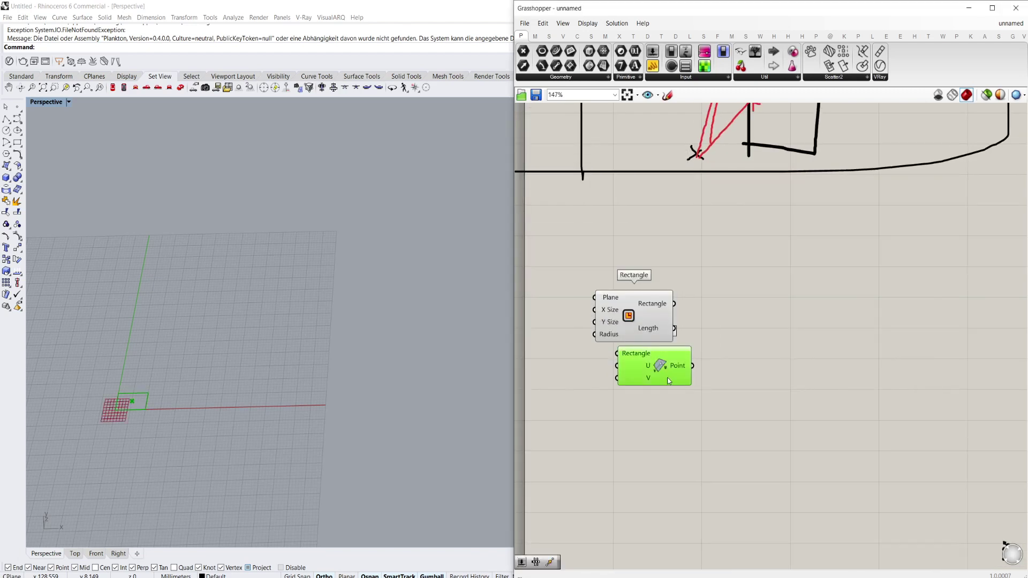
pyautogui.moveTo(667, 376); pyautogui.dragTo(678, 461)
pyautogui.press('Delete')
pyautogui.click(642, 315)
pyautogui.moveTo(642, 314); pyautogui.dragTo(702, 342)
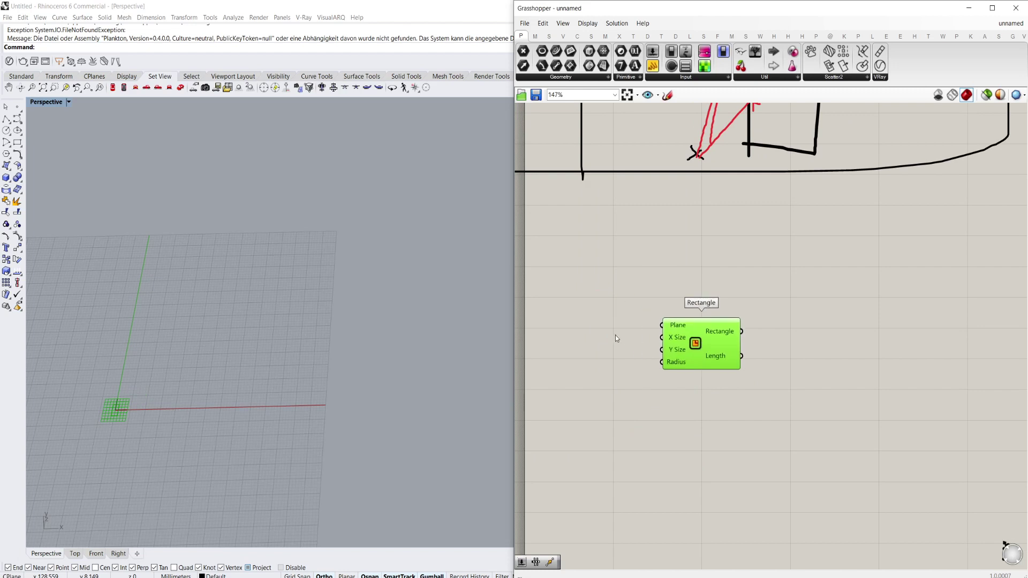
# Step: Add a number slider, connect it to the rectangle's X Size and Y Size inputs, and set it to 72.3
pyautogui.doubleClick(615, 334)
pyautogui.write('30.0')
pyautogui.press('Return')
pyautogui.moveTo(615, 335); pyautogui.dragTo(606, 333)
pyautogui.moveTo(695, 343)
pyautogui.mouseDown()
pyautogui.moveTo(718, 338)
pyautogui.moveTo(686, 344)
pyautogui.mouseUp()
pyautogui.moveTo(705, 340); pyautogui.dragTo(736, 337)
pyautogui.scroll(-3, 736, 337)
pyautogui.scroll(5, 723, 343)
pyautogui.moveTo(598, 339); pyautogui.dragTo(632, 336)
# Step: Add a Populate 2D component and connect the Rectangle output to its Region input
pyautogui.moveTo(933, 321); pyautogui.dragTo(891, 330, button='right')
pyautogui.click(891, 330)
pyautogui.doubleClick(890, 326)
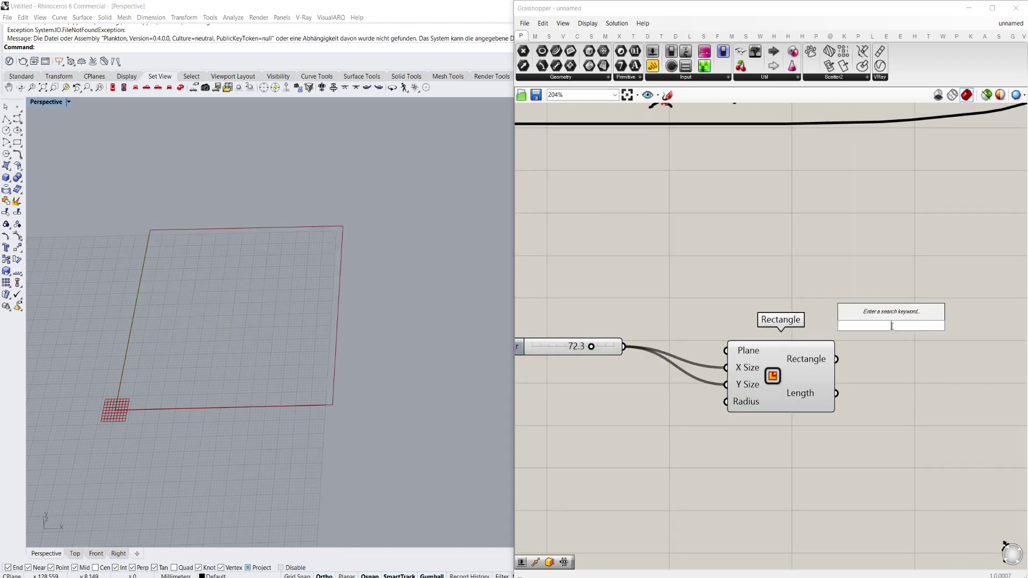
pyautogui.write('popul')
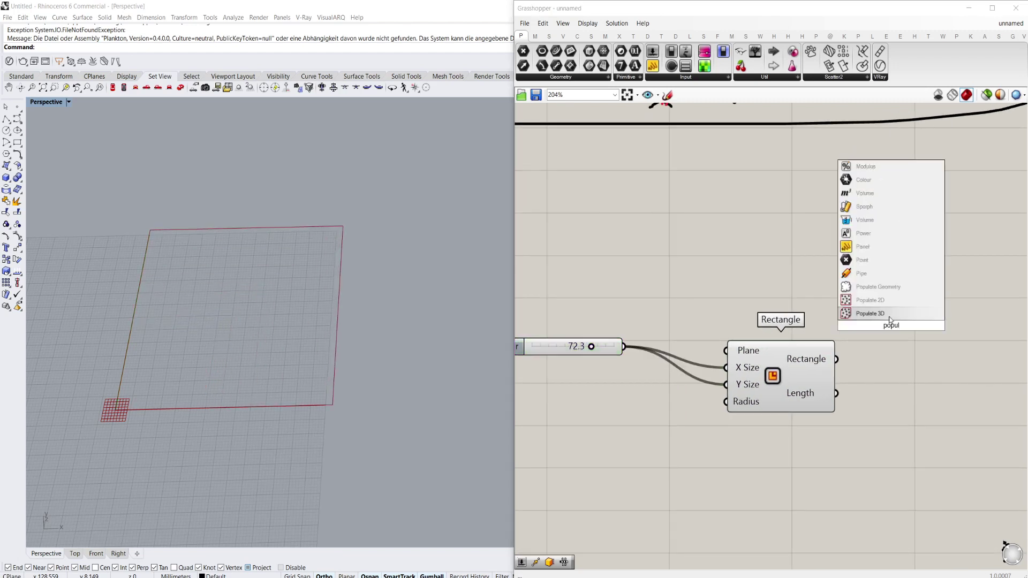
pyautogui.click(870, 300)
pyautogui.moveTo(836, 359); pyautogui.dragTo(894, 387)
pyautogui.moveTo(964, 364); pyautogui.dragTo(911, 387, button='right')
pyautogui.moveTo(911, 388); pyautogui.dragTo(902, 381)
# Step: Add a second Rectangle component and connect the Population output to its Plane input
pyautogui.doubleClick(823, 332)
pyautogui.write('rect')
pyautogui.click(814, 315)
pyautogui.moveTo(775, 335); pyautogui.dragTo(959, 381)
pyautogui.scroll(2, 958, 380)
pyautogui.click(857, 381)
pyautogui.moveTo(888, 357); pyautogui.dragTo(839, 376)
# Step: Add a number slider for the second rectangle's X Size and Y Size inputs and set it to 2.57
pyautogui.moveTo(839, 376); pyautogui.dragTo(789, 337, button='right')
pyautogui.doubleClick(803, 426)
pyautogui.write('2')
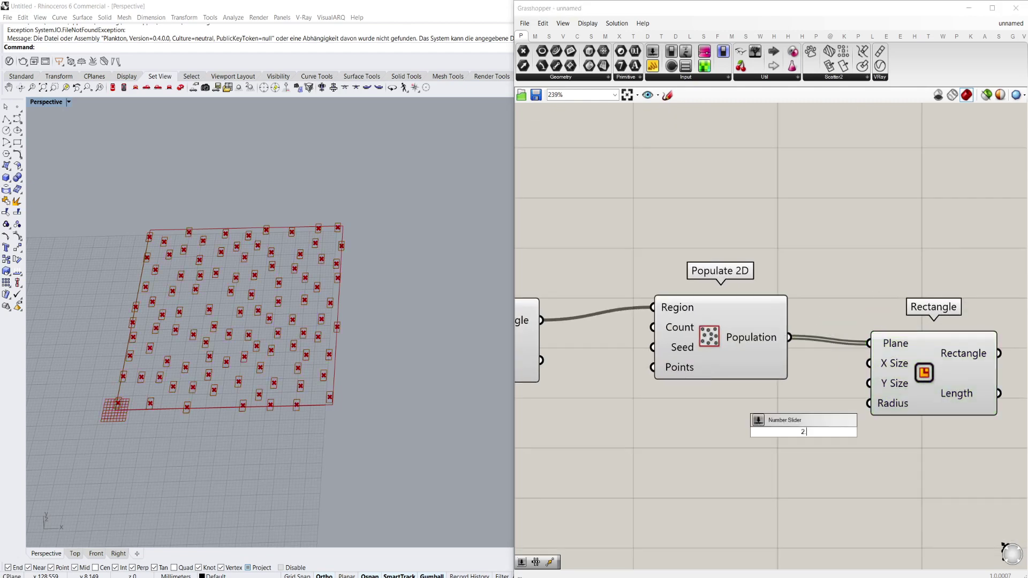
pyautogui.write('.00')
pyautogui.press('Return')
pyautogui.moveTo(871, 364); pyautogui.dragTo(827, 412)
pyautogui.scroll(2, 829, 415)
pyautogui.moveTo(747, 409); pyautogui.dragTo(754, 409)
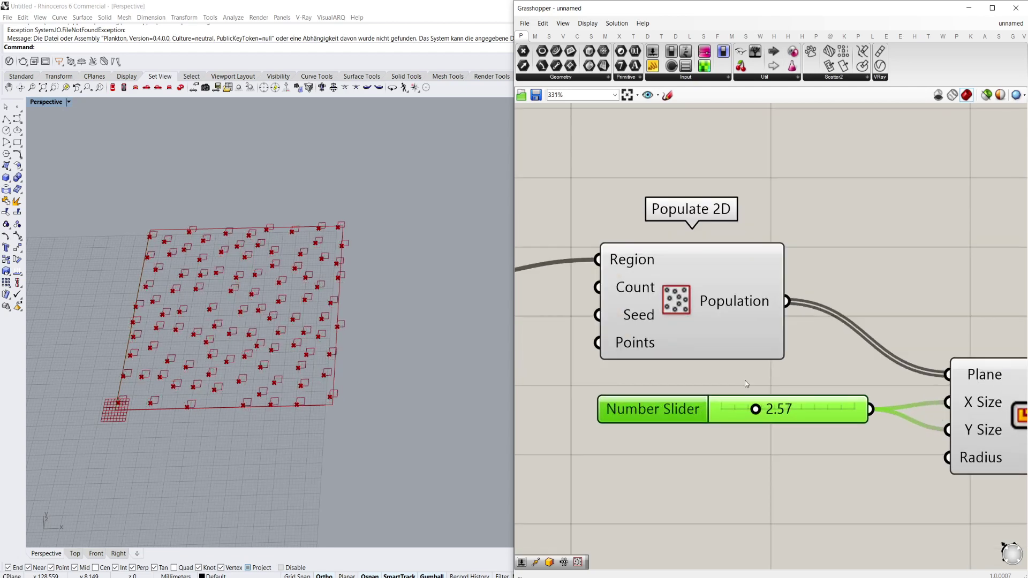
# Step: Turn off the preview of the Populate 2D component and the boundary Rectangle component
pyautogui.click(675, 315)
pyautogui.hotkey('ctrl', 'q')
pyautogui.scroll(-3, 676, 315)
pyautogui.moveTo(666, 314); pyautogui.dragTo(734, 319, button='right')
pyautogui.click(542, 315)
pyautogui.moveTo(542, 316); pyautogui.dragTo(598, 311, button='right')
pyautogui.scroll(-2, 599, 312)
pyautogui.scroll(-2, 569, 381)
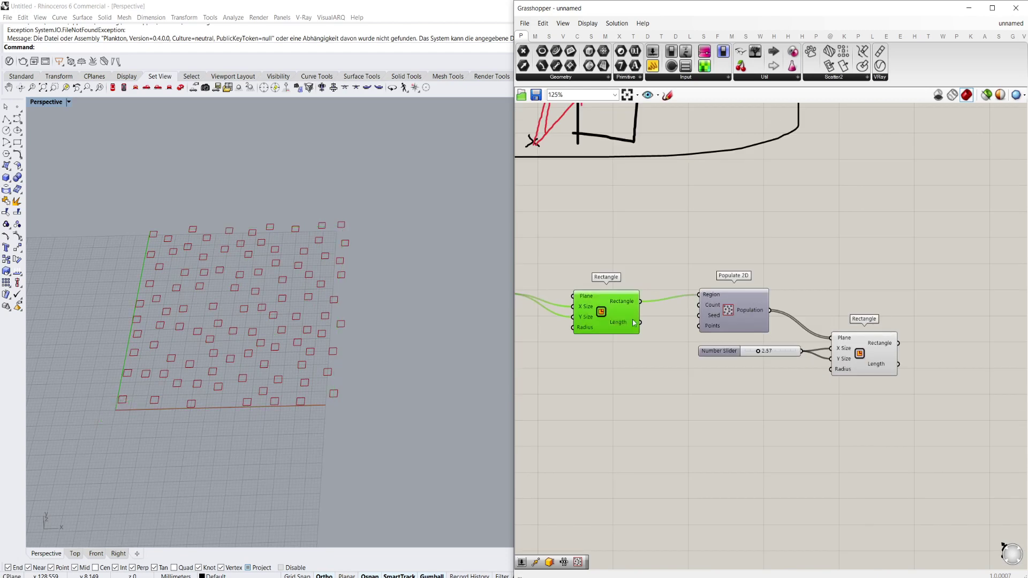
pyautogui.scroll(3, 271, 457)
pyautogui.scroll(-2, 313, 366)
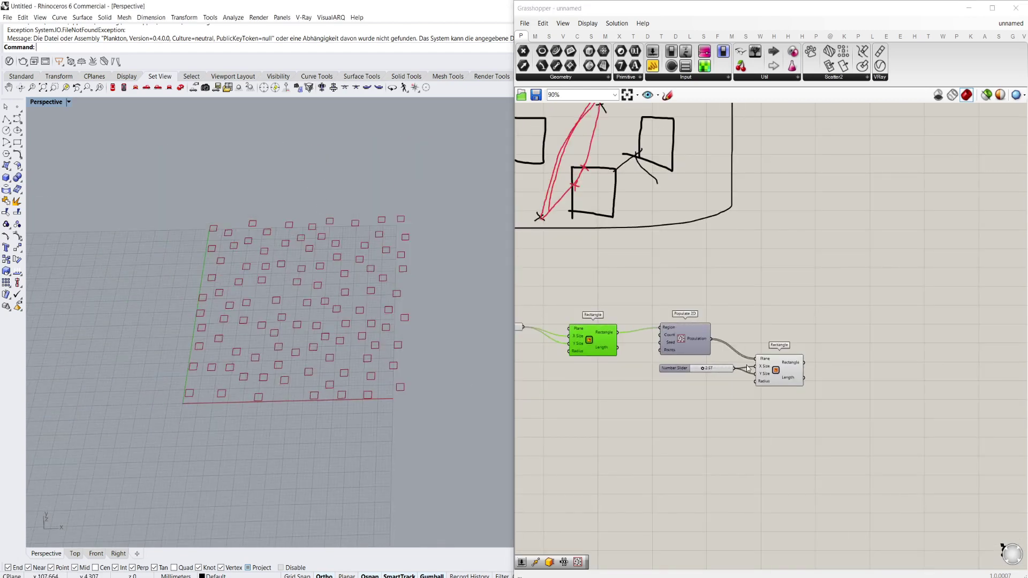
# Step: Add a Point parameter below the second Rectangle component and place a copy of it underneath
pyautogui.doubleClick(801, 452)
pyautogui.write('point')
pyautogui.press('Return')
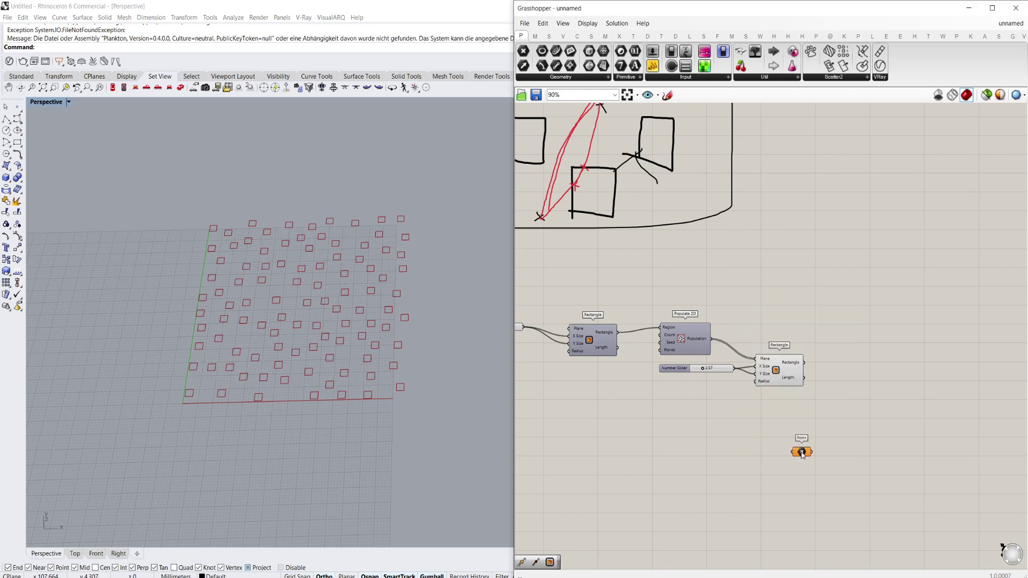
pyautogui.scroll(2, 802, 454)
pyautogui.moveTo(802, 454); pyautogui.dragTo(784, 425, button='right')
pyautogui.keyDown('alt'); pyautogui.moveTo(784, 425); pyautogui.dragTo(787, 460); pyautogui.keyUp('alt')
# Step: Set the lower Point parameter to one point picked in Rhino near the front edge of the rectangle field
pyautogui.scroll(2, 788, 459)
pyautogui.rightClick(788, 458)
pyautogui.click(844, 502)
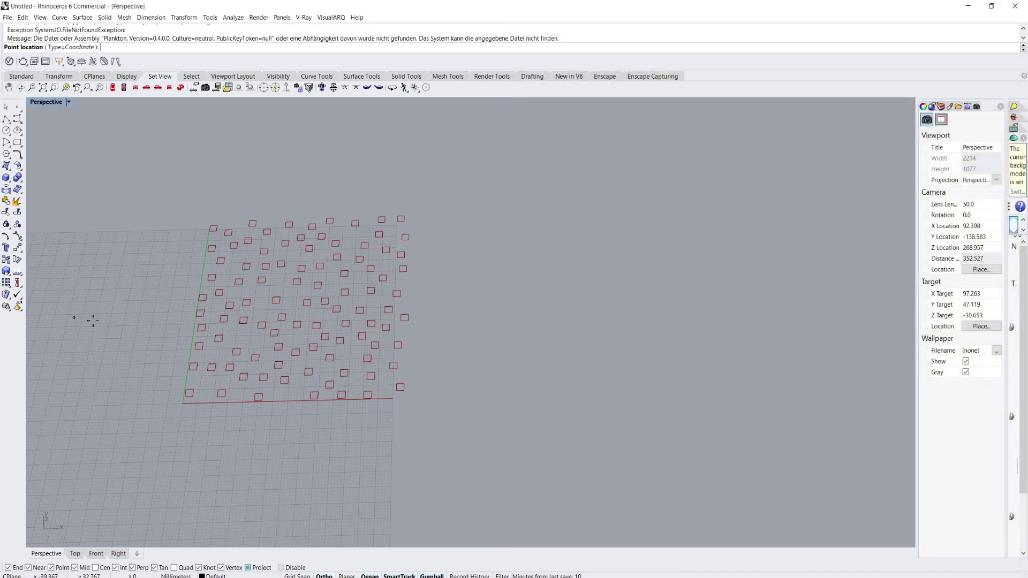
pyautogui.click(288, 394)
# Step: Set the upper Point parameter to one point picked in Rhino near the back edge of the rectangle field
pyautogui.click(764, 407)
pyautogui.rightClick(781, 410)
pyautogui.click(824, 502)
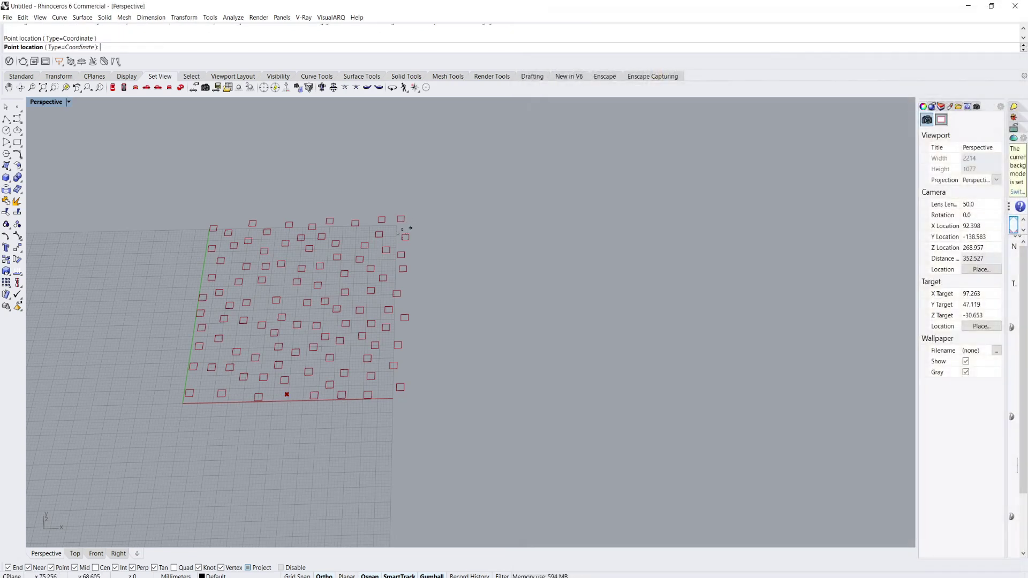
pyautogui.click(306, 216)
pyautogui.scroll(3, 711, 319)
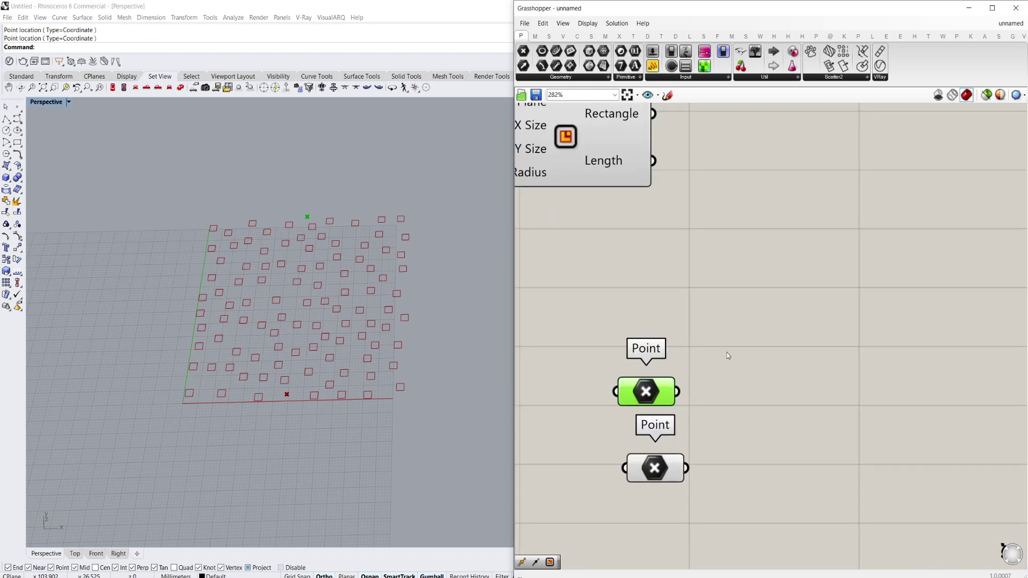
pyautogui.scroll(-2, 728, 348)
pyautogui.doubleClick(772, 286)
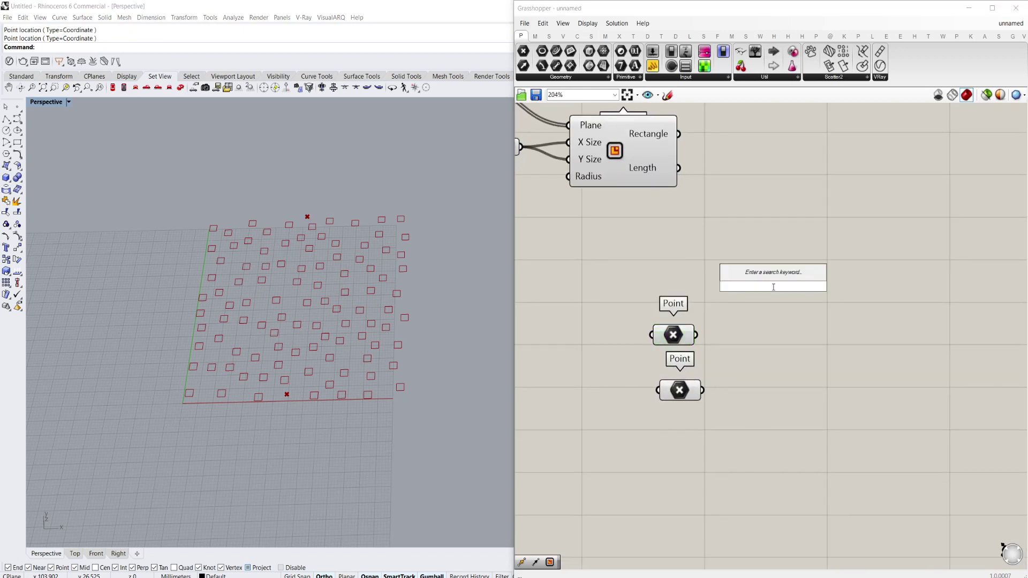
pyautogui.write('poly')
pyautogui.press('Escape')
# Step: Add an Interpolate curve component and connect both Point parameters to its Vertices input
pyautogui.doubleClick(772, 287)
pyautogui.write('interpol')
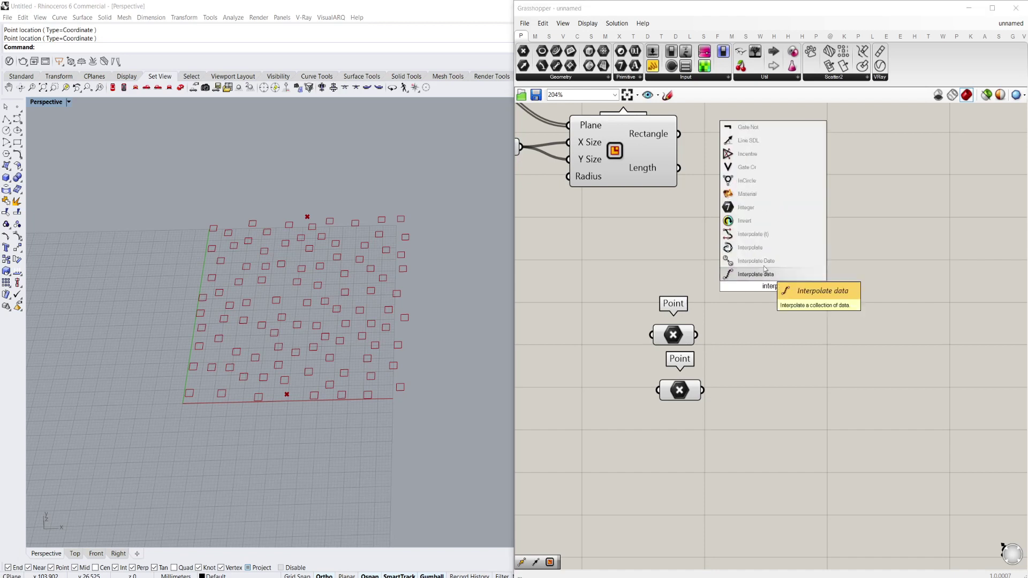
pyautogui.click(749, 248)
pyautogui.moveTo(696, 335); pyautogui.dragTo(762, 289)
pyautogui.keyDown('shift'); pyautogui.moveTo(702, 390); pyautogui.dragTo(762, 289); pyautogui.keyUp('shift')
pyautogui.moveTo(803, 321); pyautogui.dragTo(824, 341)
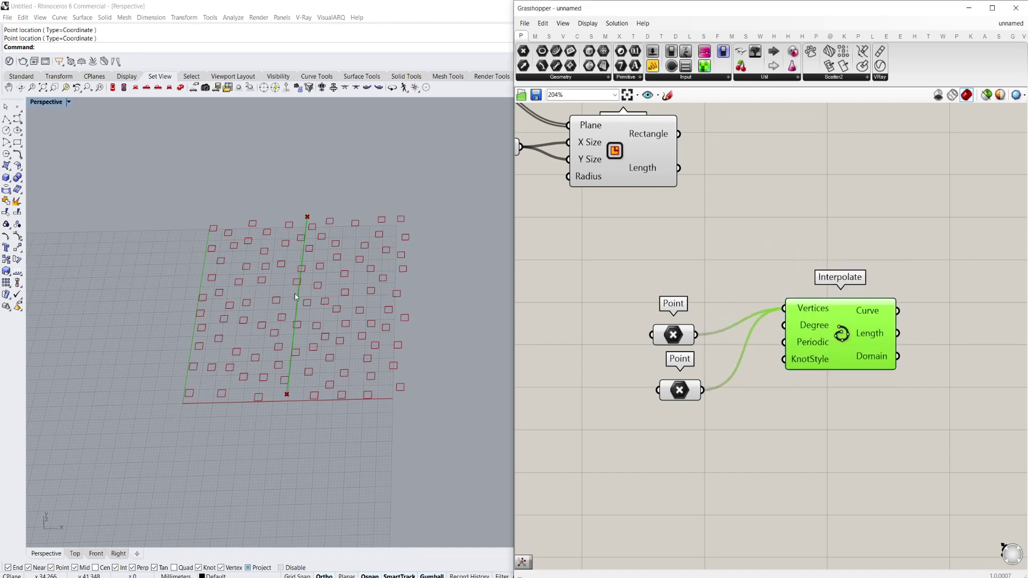
# Step: Add a Gene Pool below the Interpolate component, enlarged to list all its genes, and shift Interpolate further from the Point parameters
pyautogui.scroll(2, 291, 372)
pyautogui.scroll(-1, 281, 384)
pyautogui.moveTo(780, 280); pyautogui.dragTo(814, 399, button='right')
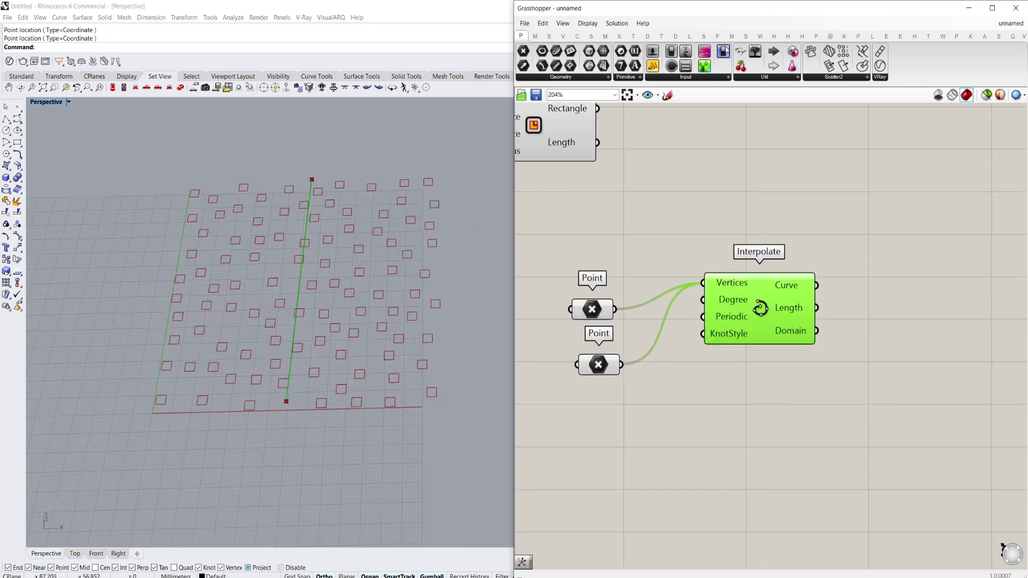
pyautogui.click(704, 81)
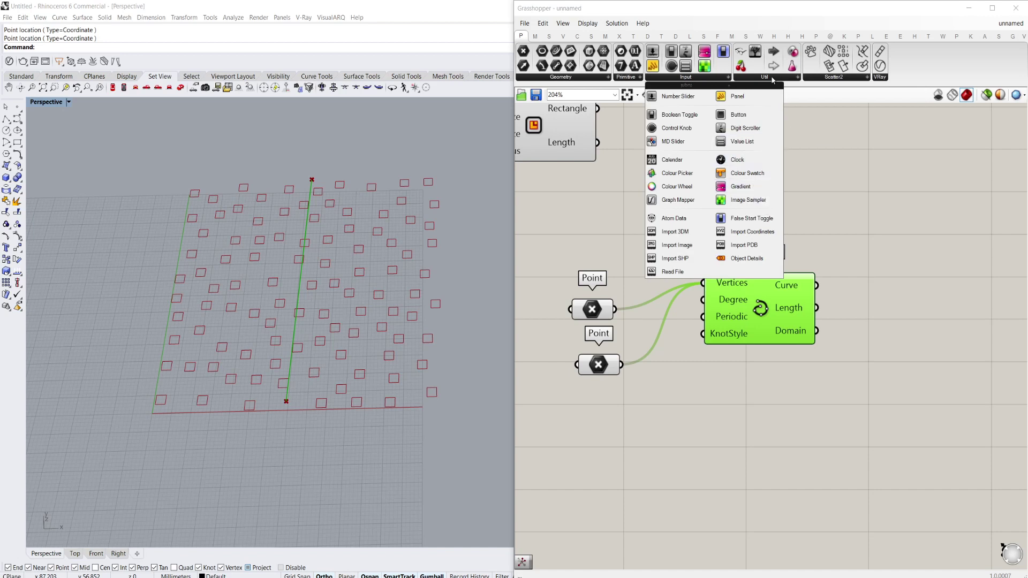
pyautogui.moveTo(773, 80)
pyautogui.moveTo(765, 232); pyautogui.dragTo(699, 503)
pyautogui.moveTo(728, 429); pyautogui.dragTo(695, 313, button='right')
pyautogui.moveTo(720, 423); pyautogui.dragTo(720, 499)
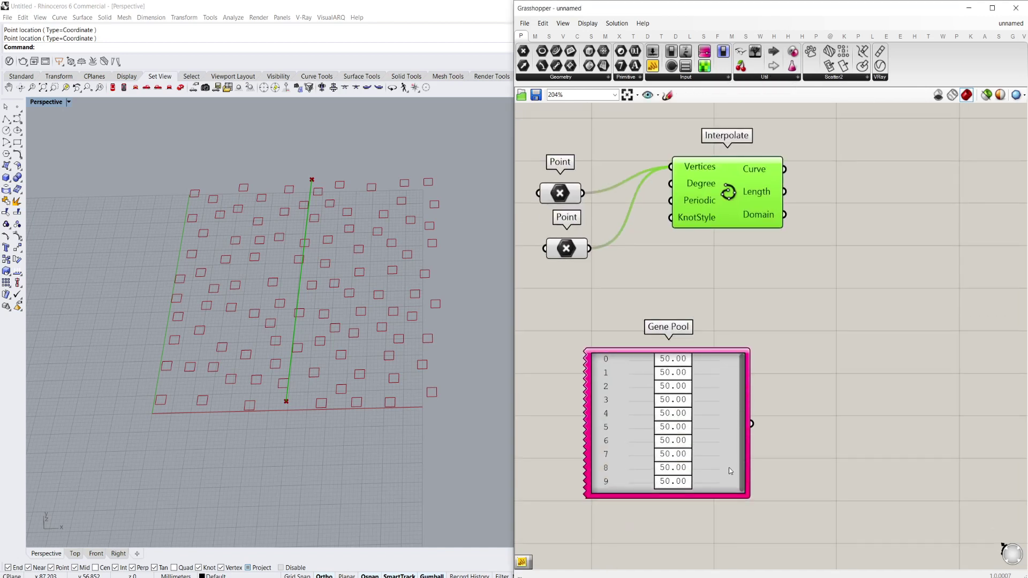
pyautogui.moveTo(729, 456); pyautogui.dragTo(717, 383, button='right')
pyautogui.scroll(-1, 714, 344)
pyautogui.moveTo(714, 343); pyautogui.dragTo(732, 403, button='right')
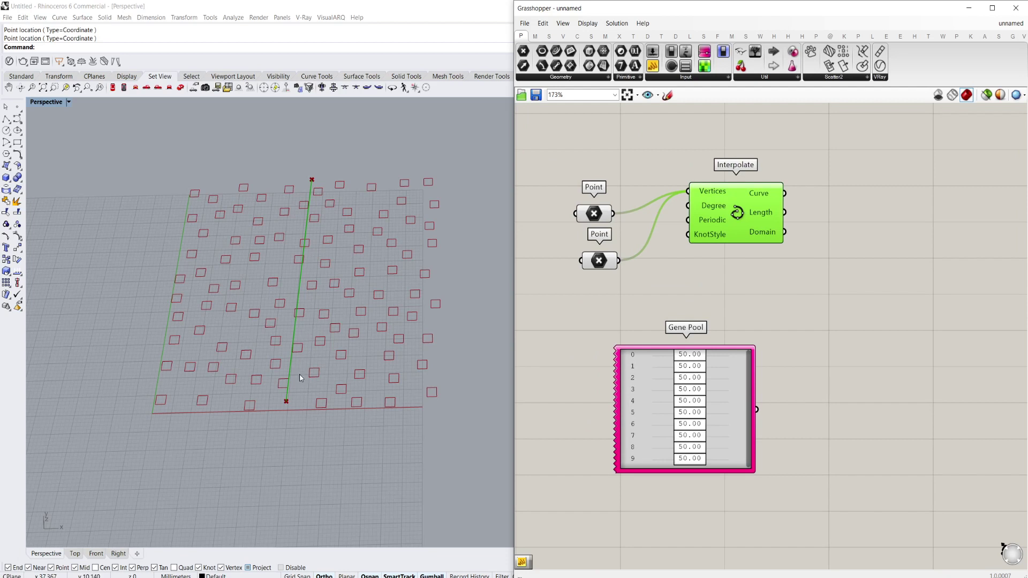
pyautogui.moveTo(719, 267); pyautogui.dragTo(672, 275, button='right')
pyautogui.moveTo(689, 220); pyautogui.dragTo(745, 183)
pyautogui.doubleClick(815, 358)
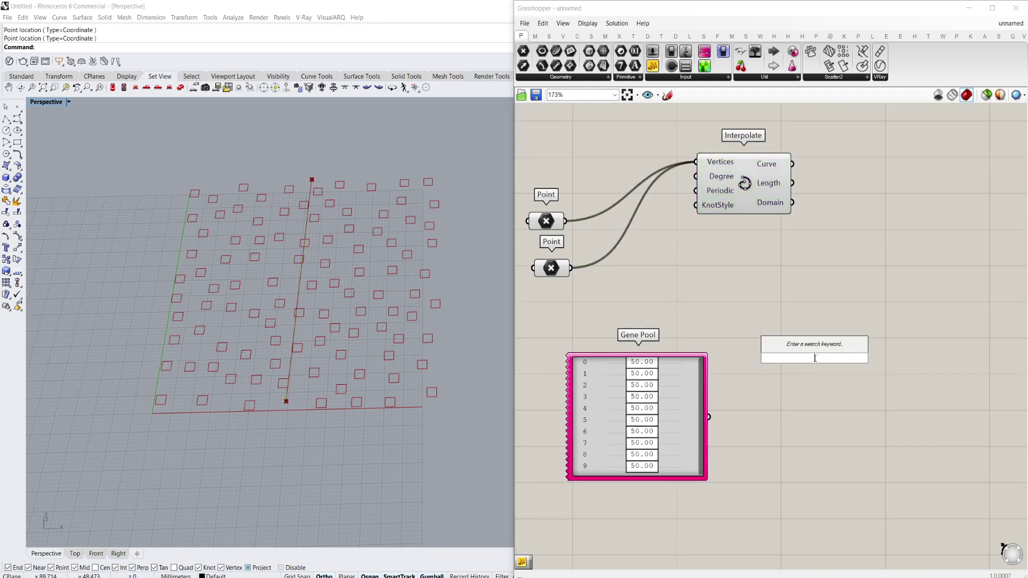
pyautogui.doubleClick(679, 428)
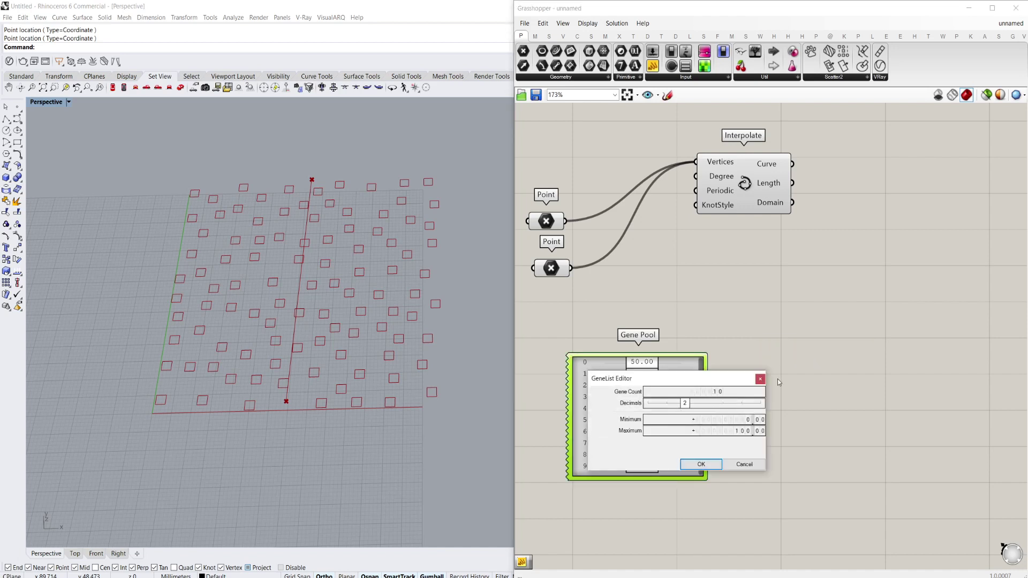
pyautogui.click(744, 464)
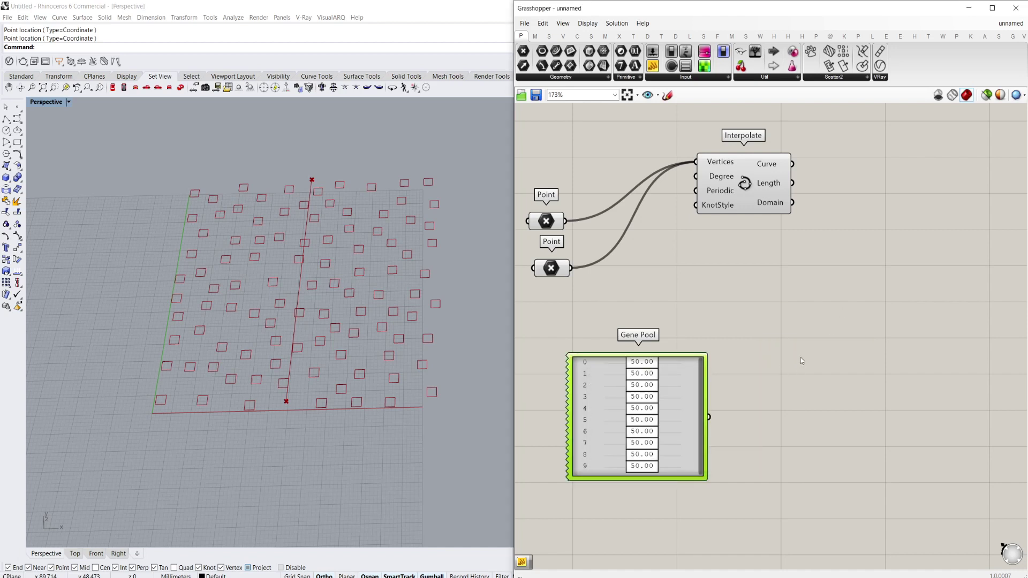
# Step: Add a Divide Curve component beside the Gene Pool
pyautogui.doubleClick(797, 349)
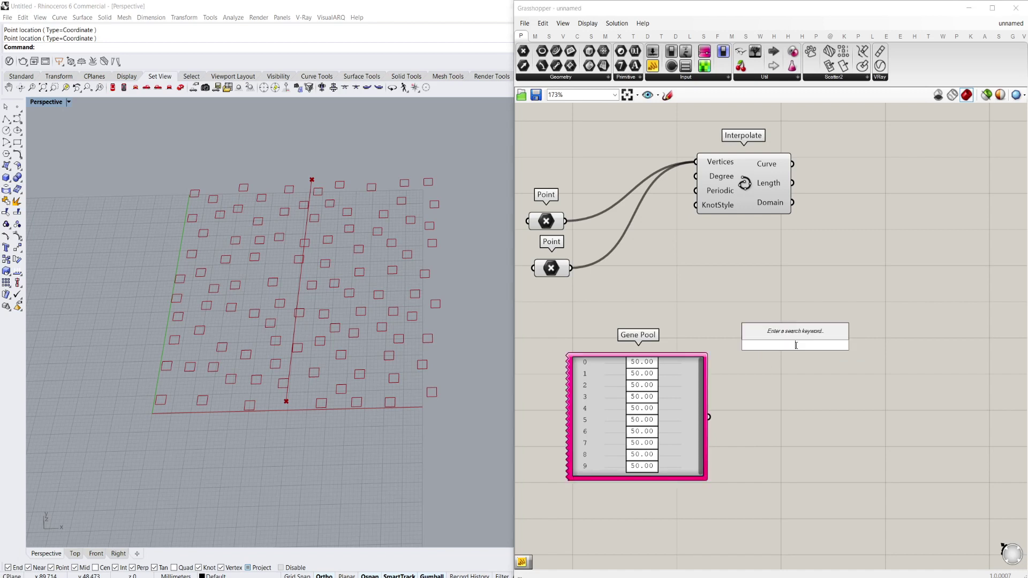
pyautogui.write('divide')
pyautogui.press('Return')
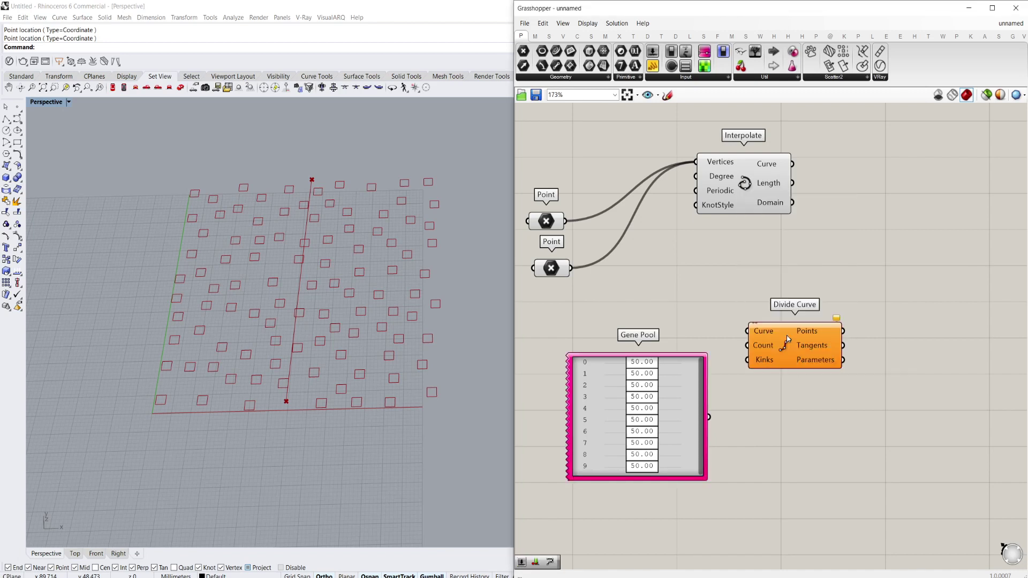
# Step: Add a Line component and connect the upper Point to its Start Point and the lower Point to its End Point
pyautogui.doubleClick(740, 302)
pyautogui.write('line')
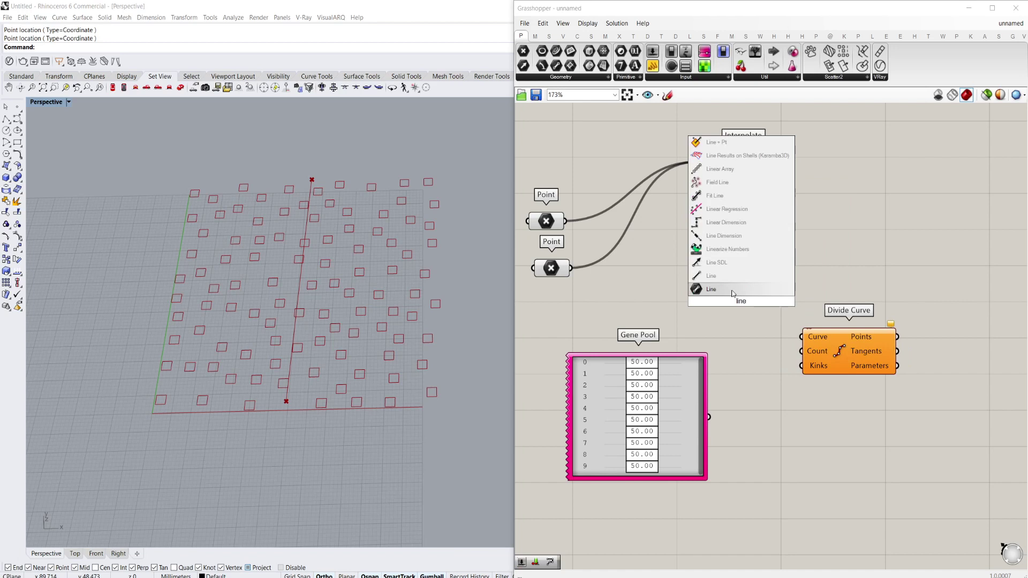
pyautogui.press('Return')
pyautogui.moveTo(566, 221); pyautogui.dragTo(571, 268)
# Step: Connect the Line output to the Curve input of Divide Curve and reposition the Divide Curve component
pyautogui.moveTo(769, 272); pyautogui.dragTo(739, 268, button='right')
pyautogui.moveTo(749, 271); pyautogui.dragTo(771, 333)
pyautogui.moveTo(772, 333); pyautogui.dragTo(697, 316, button='right')
pyautogui.moveTo(741, 326); pyautogui.dragTo(760, 313)
pyautogui.scroll(2, 642, 331)
pyautogui.scroll(-2, 850, 298)
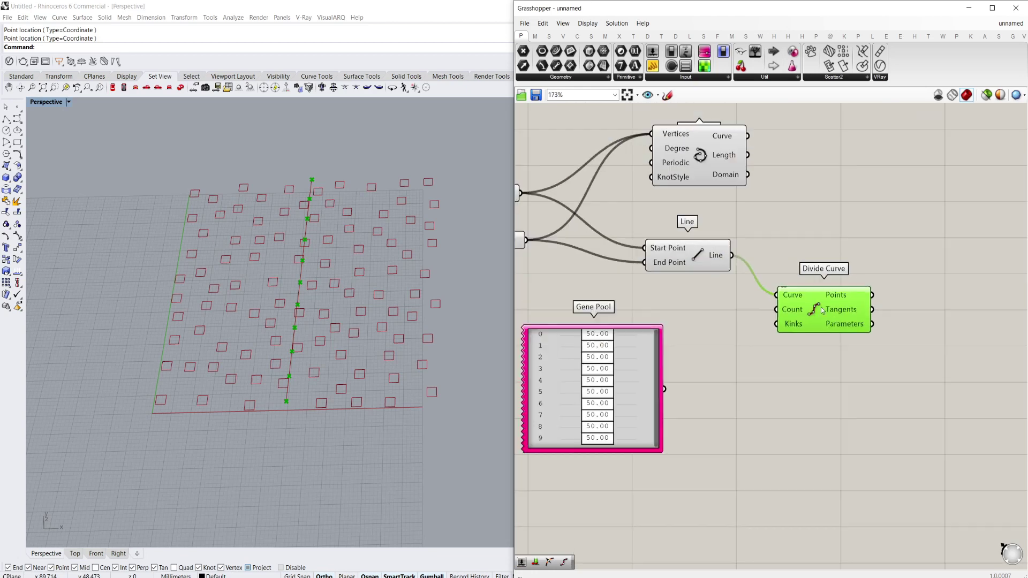
pyautogui.moveTo(860, 299); pyautogui.dragTo(834, 312, button='right')
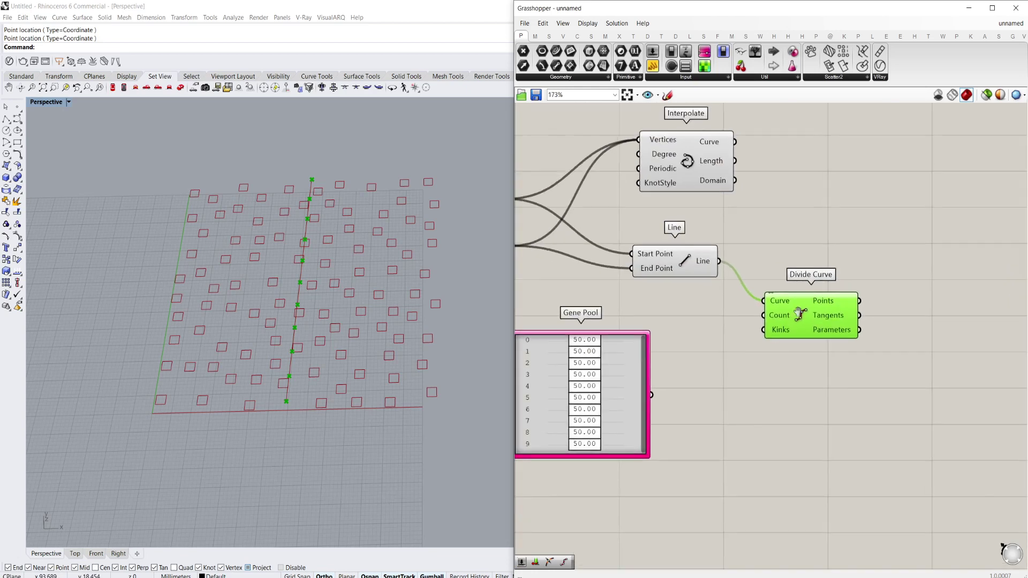
# Step: Make the Gene Pool taller and add a List Length component between it and Divide Curve
pyautogui.moveTo(696, 411); pyautogui.dragTo(749, 396, button='right')
pyautogui.moveTo(676, 445); pyautogui.dragTo(663, 490)
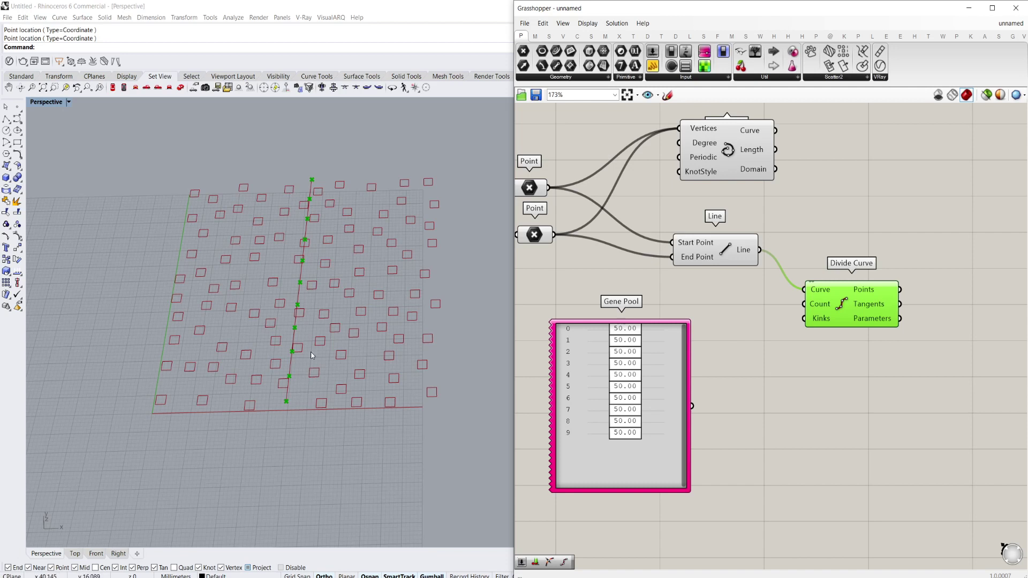
pyautogui.moveTo(612, 293); pyautogui.dragTo(581, 290, button='right')
pyautogui.doubleClick(730, 425)
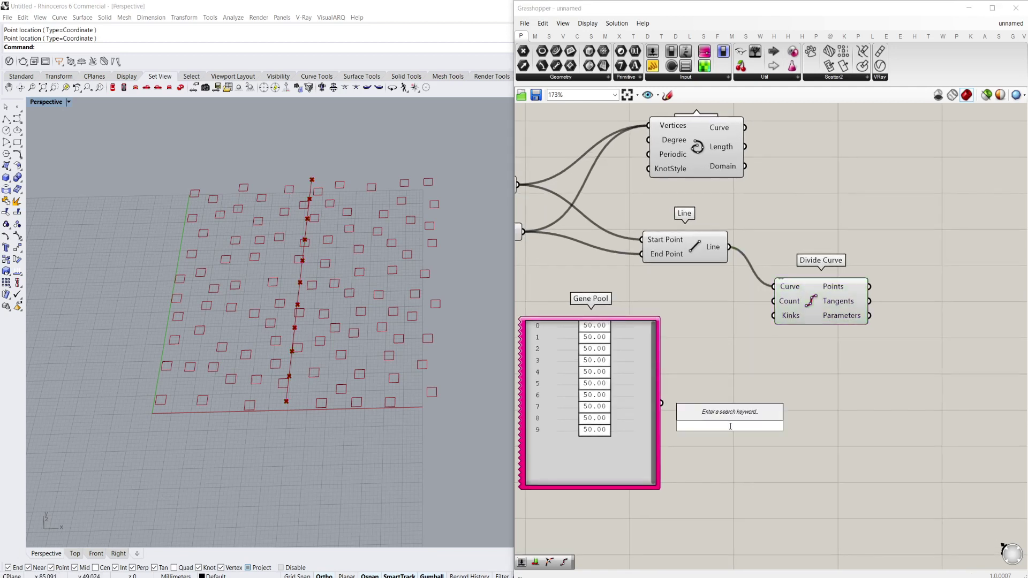
pyautogui.write('list length')
pyautogui.press('Return')
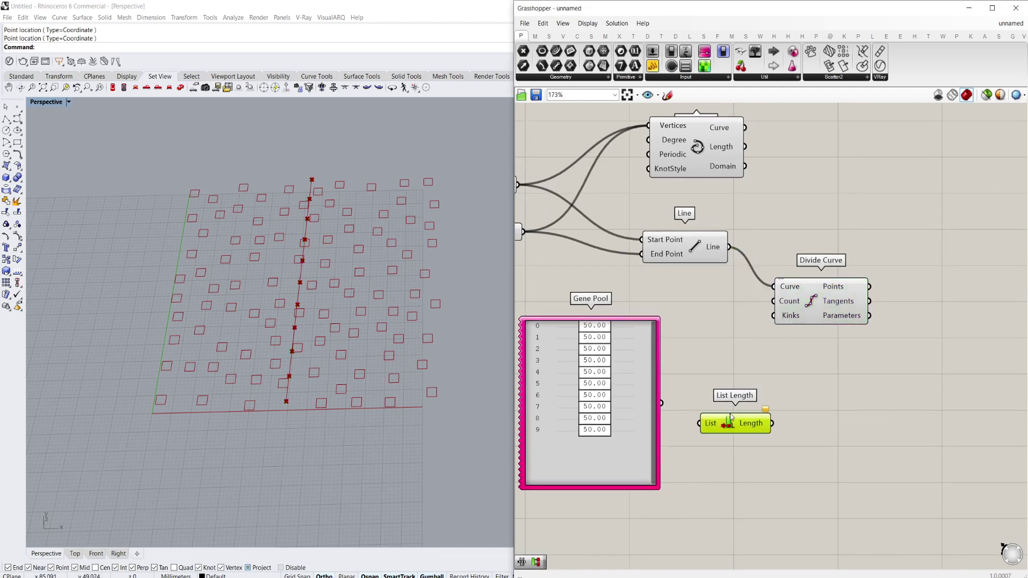
# Step: Connect the Gene Pool to List Length and feed its Length output into the Count input of Divide Curve
pyautogui.moveTo(662, 403); pyautogui.dragTo(783, 264)
pyautogui.scroll(2, 610, 303)
pyautogui.click(783, 263)
pyautogui.scroll(-2, 610, 452)
pyautogui.click(665, 237)
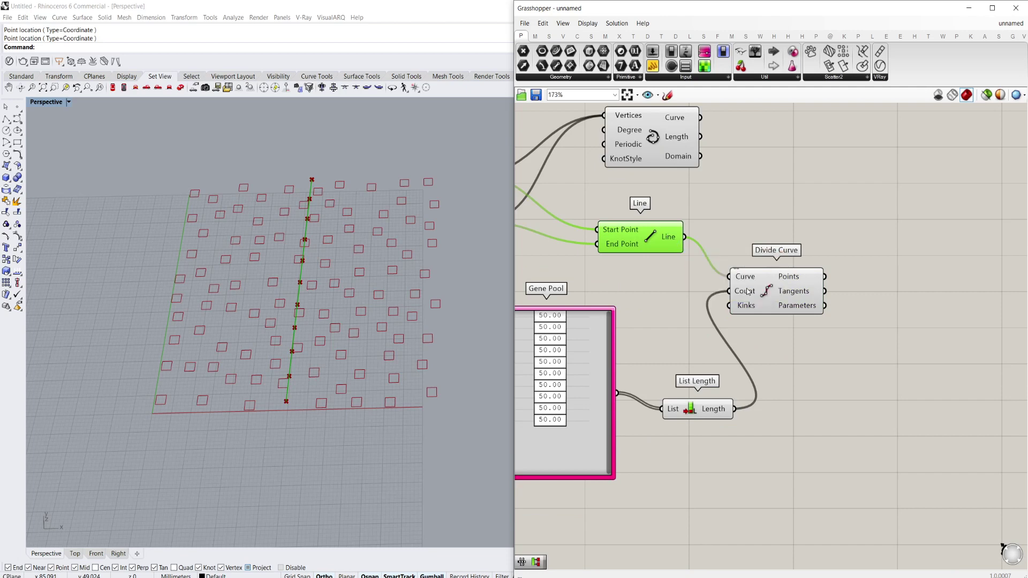
# Step: Examine the Points output of Divide Curve and compare the division points with both Point parameters in the Rhino viewport
pyautogui.moveTo(811, 275)
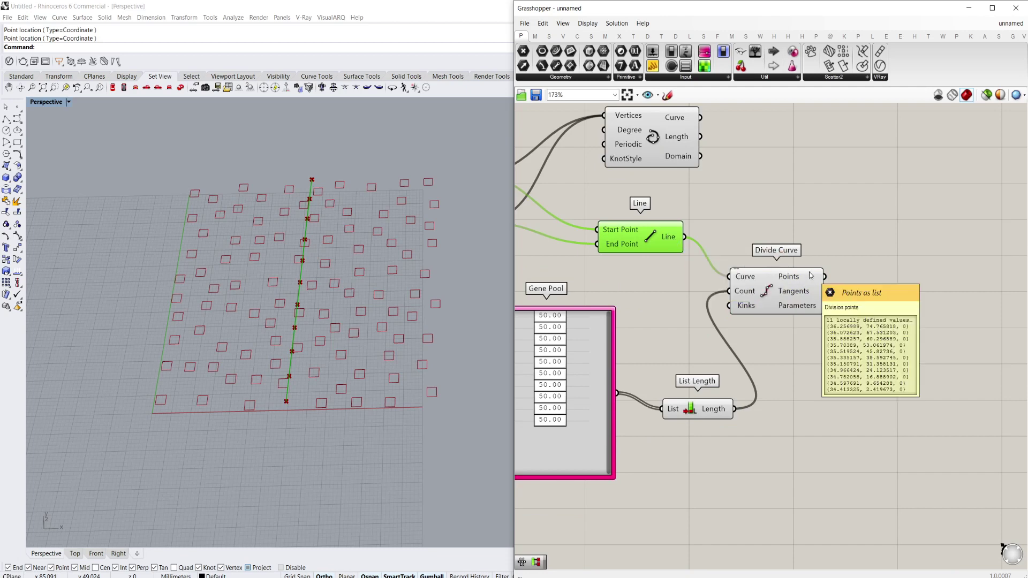
pyautogui.scroll(-1, 811, 275)
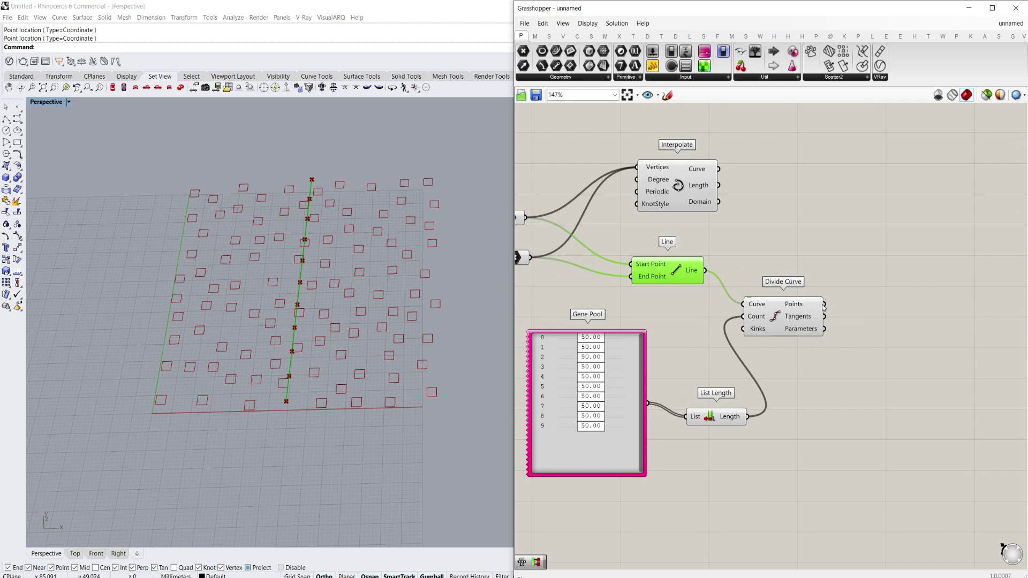
pyautogui.moveTo(803, 304); pyautogui.dragTo(811, 308)
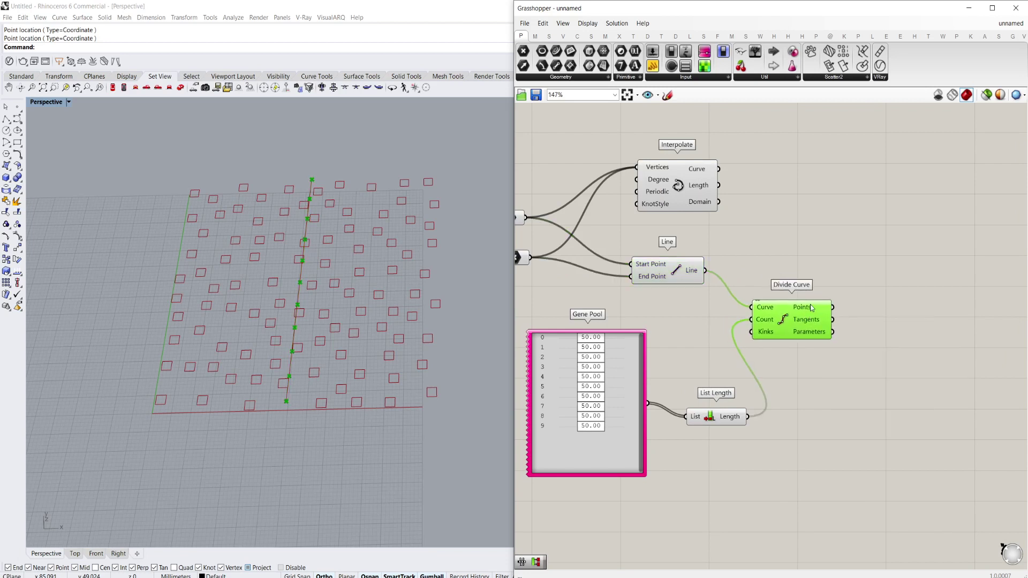
pyautogui.moveTo(818, 308)
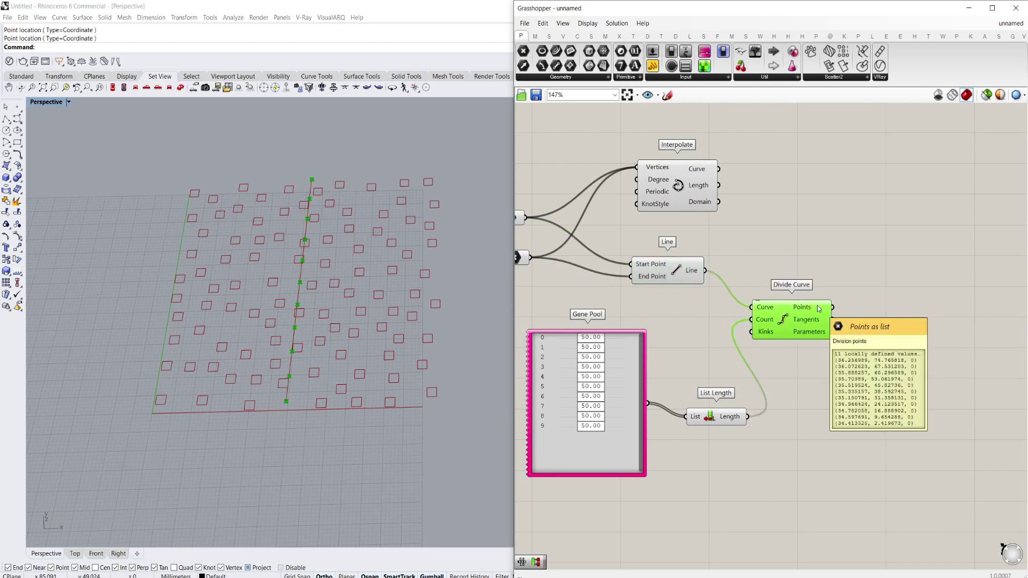
pyautogui.moveTo(750, 366); pyautogui.dragTo(727, 368, button='right')
pyautogui.moveTo(567, 445); pyautogui.dragTo(616, 413, button='right')
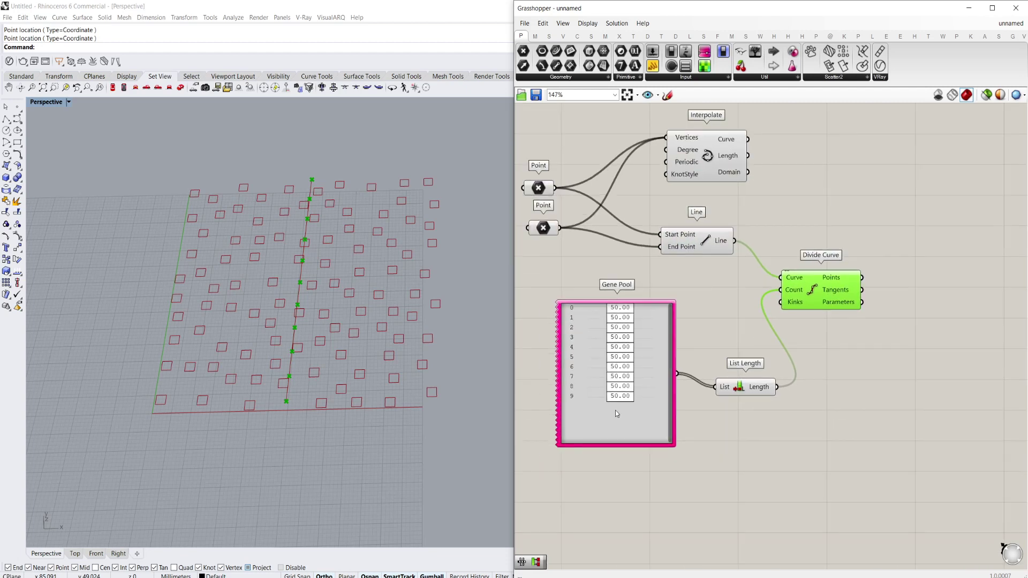
pyautogui.moveTo(820, 333); pyautogui.dragTo(866, 345, button='right')
pyautogui.scroll(1, 763, 319)
pyautogui.scroll(-2, 708, 352)
pyautogui.click(584, 266)
pyautogui.click(581, 257)
pyautogui.click(582, 267)
pyautogui.click(589, 303)
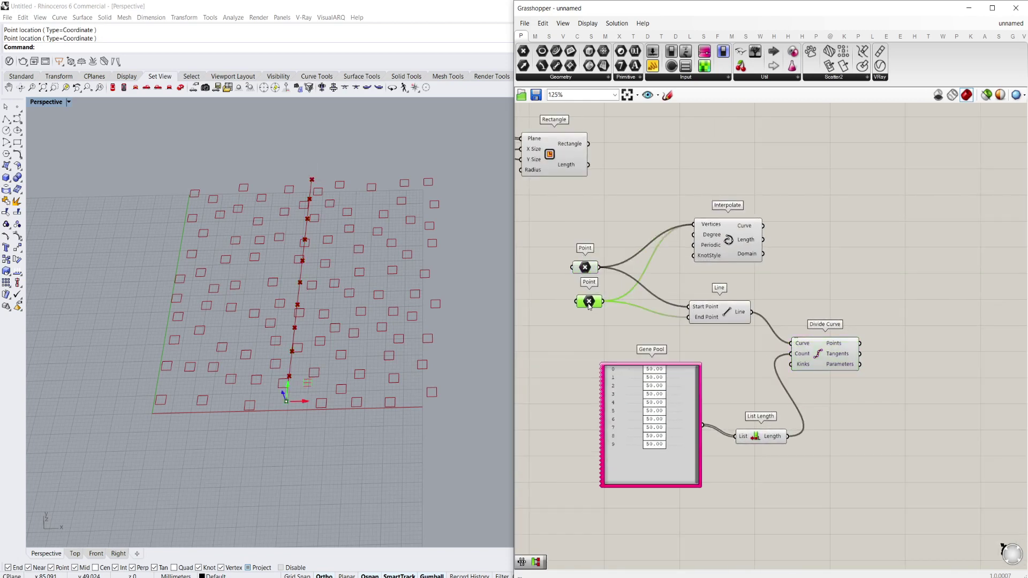
pyautogui.scroll(3, 281, 403)
pyautogui.scroll(-2, 281, 403)
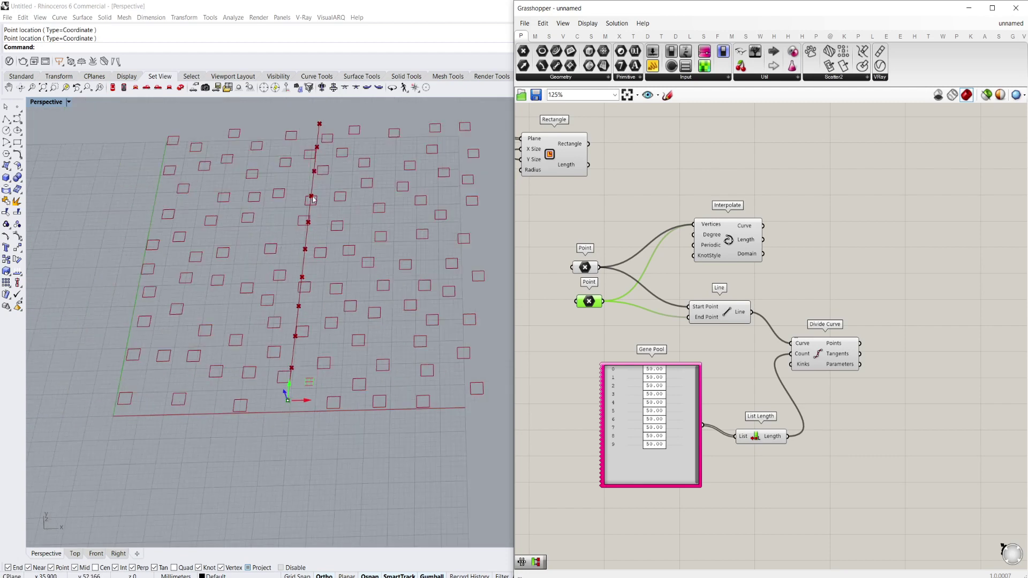
# Step: Add an Insert Items component beyond Divide Curve and place a copy of it underneath
pyautogui.moveTo(894, 313); pyautogui.dragTo(841, 318, button='right')
pyautogui.click(841, 318)
pyautogui.doubleClick(841, 319)
pyautogui.write('insert')
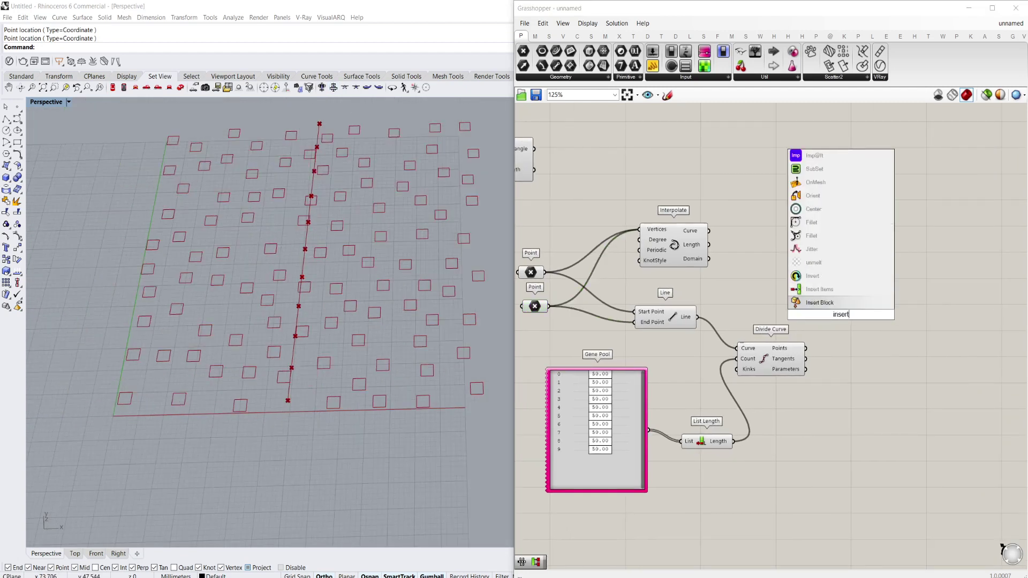
pyautogui.press('Up')
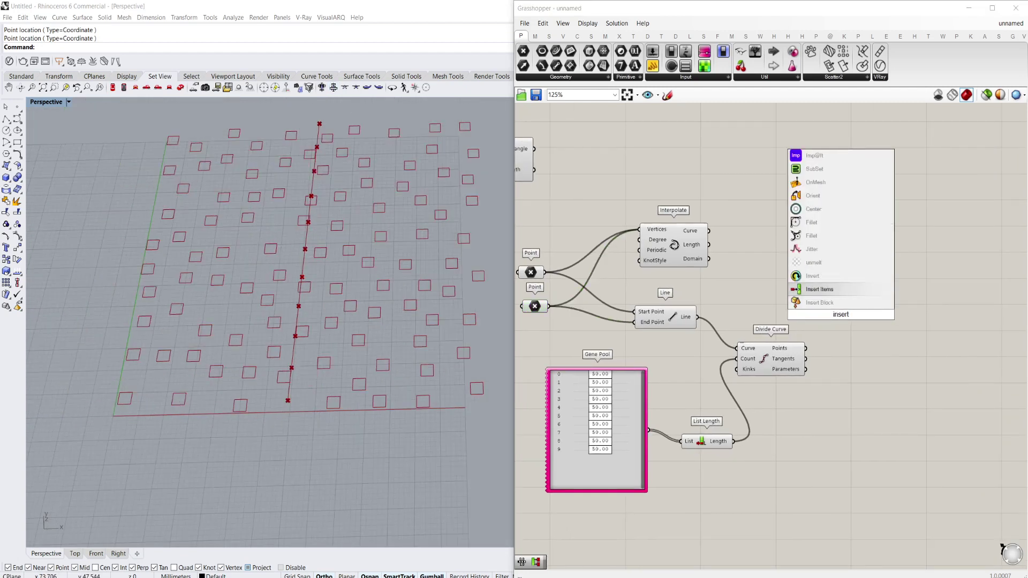
pyautogui.click(819, 289)
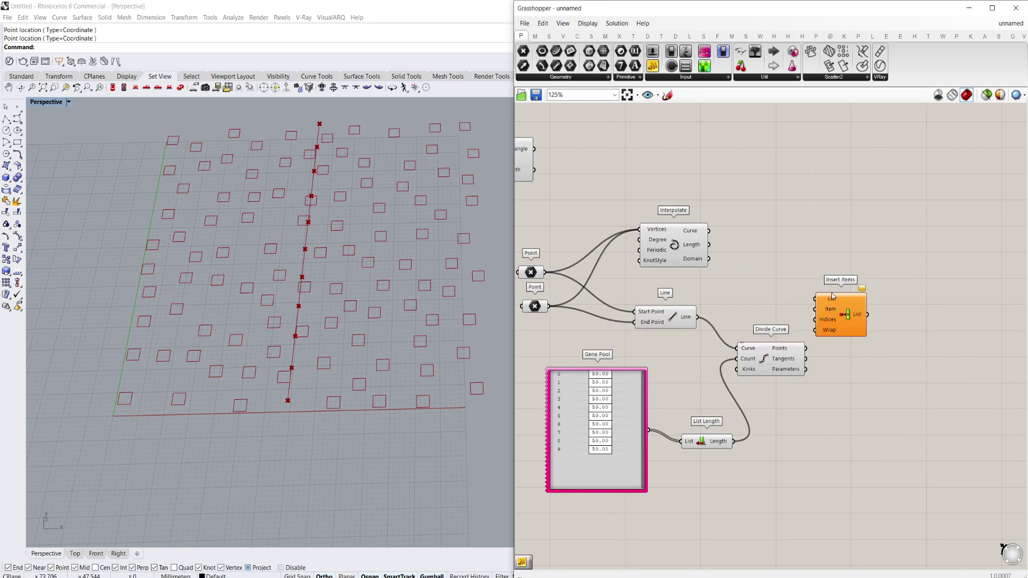
pyautogui.moveTo(862, 309); pyautogui.dragTo(893, 313)
pyautogui.moveTo(894, 314); pyautogui.dragTo(904, 302, button='right')
pyautogui.keyDown('alt'); pyautogui.moveTo(903, 302); pyautogui.dragTo(926, 395); pyautogui.keyUp('alt')
# Step: Connect the upper Point to the List input of the upper Insert Items and the lower Point to the copy's List input
pyautogui.moveTo(926, 395); pyautogui.dragTo(874, 387, button='right')
pyautogui.click(725, 351)
pyautogui.moveTo(720, 354); pyautogui.dragTo(751, 372, button='right')
pyautogui.scroll(1, 681, 414)
pyautogui.scroll(-2, 682, 414)
pyautogui.moveTo(586, 290); pyautogui.dragTo(861, 317)
pyautogui.scroll(2, 859, 322)
pyautogui.scroll(-2, 857, 321)
pyautogui.moveTo(594, 304); pyautogui.dragTo(888, 382)
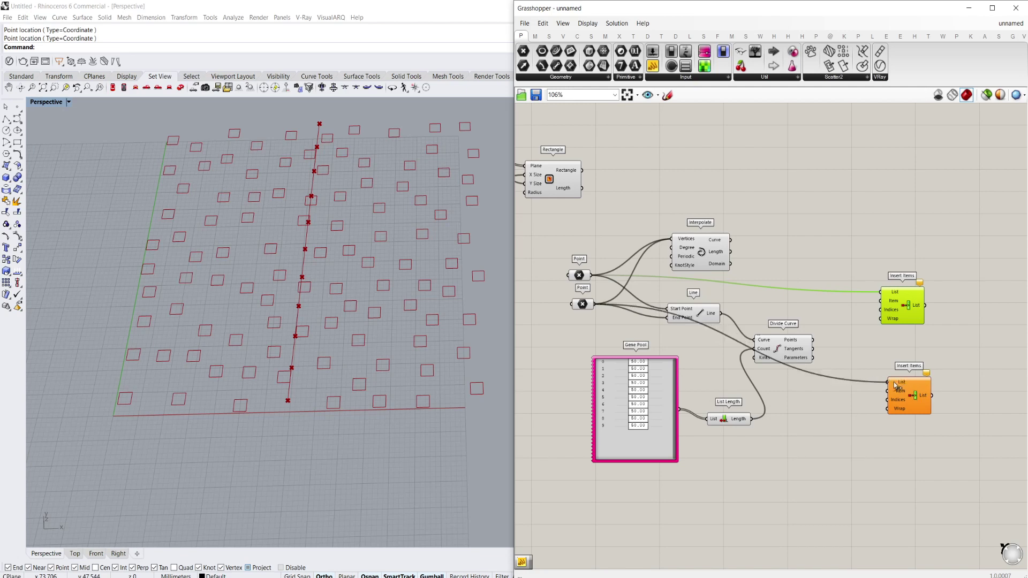
pyautogui.scroll(2, 886, 396)
pyautogui.click(884, 411)
# Step: Move the Point wires on both Insert Items components from the List input to the Item input
pyautogui.moveTo(757, 311)
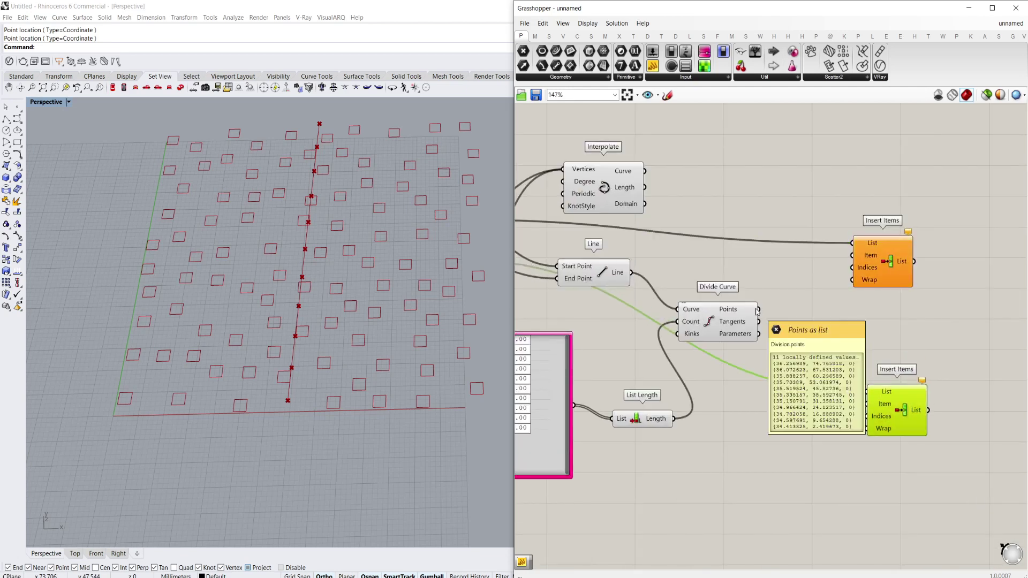
pyautogui.moveTo(805, 325); pyautogui.dragTo(706, 334, button='right')
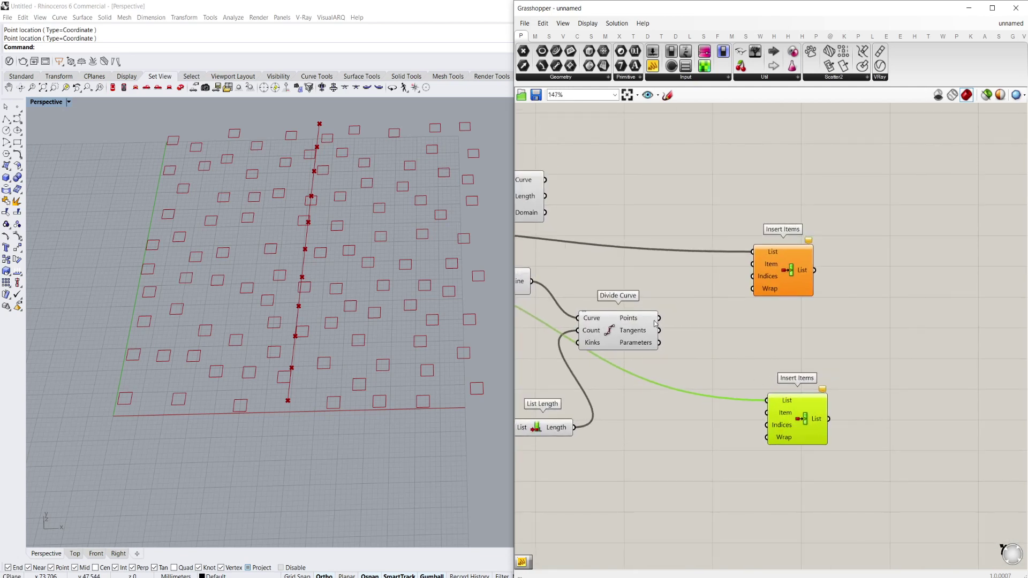
pyautogui.scroll(-2, 774, 405)
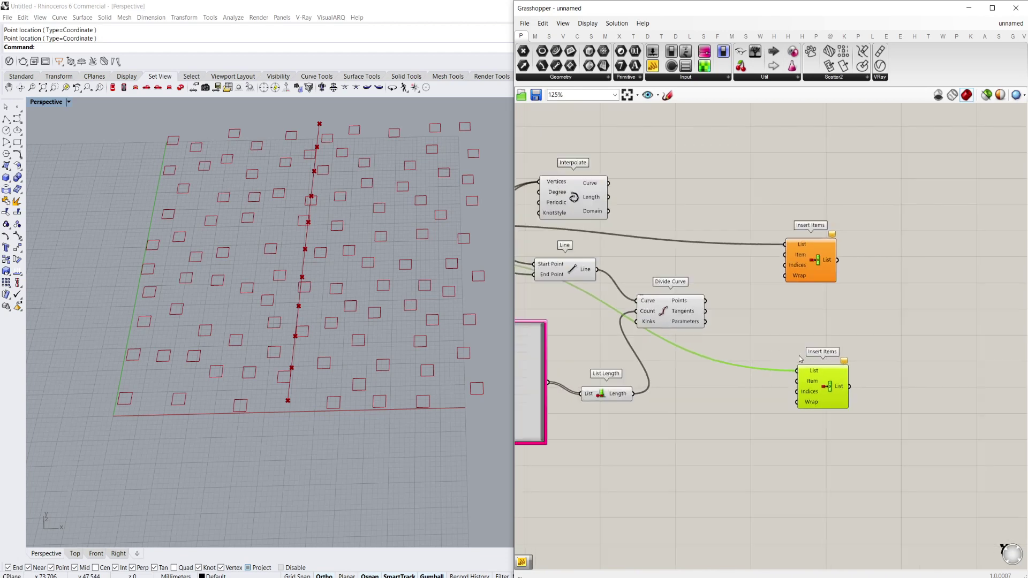
pyautogui.keyDown('ctrl'); pyautogui.keyDown('shift'); pyautogui.moveTo(819, 390); pyautogui.dragTo(819, 399); pyautogui.keyUp('shift'); pyautogui.keyUp('ctrl')
pyautogui.keyDown('ctrl'); pyautogui.keyDown('shift'); pyautogui.moveTo(807, 263); pyautogui.dragTo(807, 274); pyautogui.keyUp('shift'); pyautogui.keyUp('ctrl')
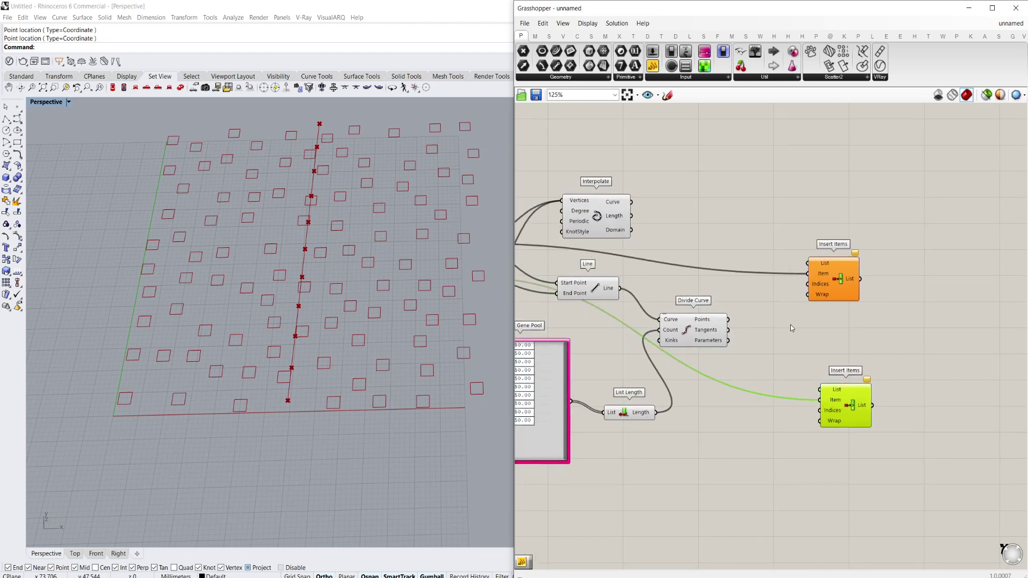
# Step: Add a panel containing 0 and connect it to the Indices input of the upper Insert Items component
pyautogui.doubleClick(710, 226)
pyautogui.write('//0')
pyautogui.press('Return')
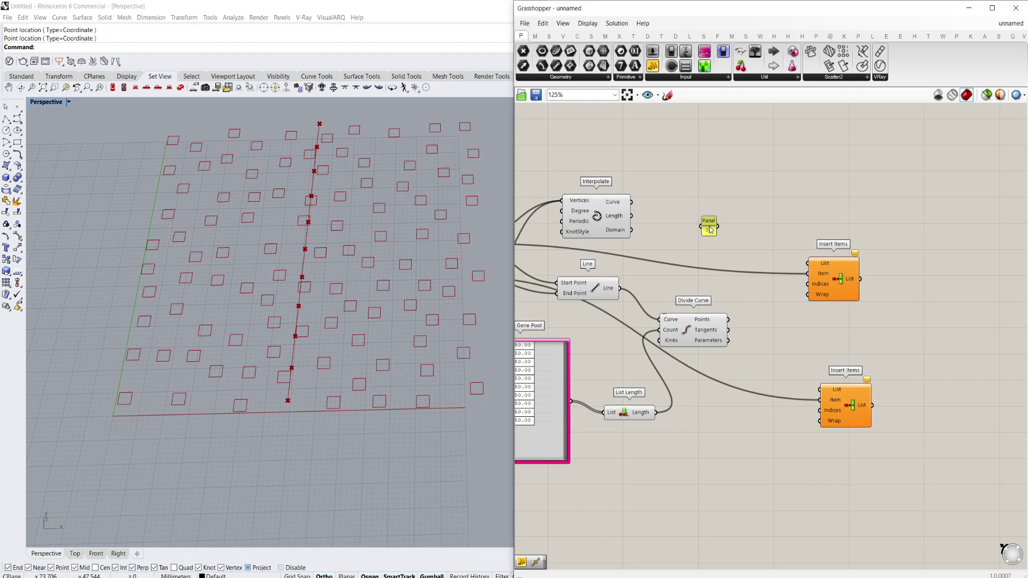
pyautogui.scroll(4, 709, 221)
pyautogui.scroll(-2, 733, 238)
pyautogui.moveTo(727, 233); pyautogui.dragTo(851, 312)
pyautogui.scroll(-3, 851, 305)
pyautogui.scroll(2, 826, 327)
pyautogui.scroll(-2, 872, 327)
# Step: Examine the division points and the location of the upper Point parameter along the line in the Rhino viewport
pyautogui.click(774, 343)
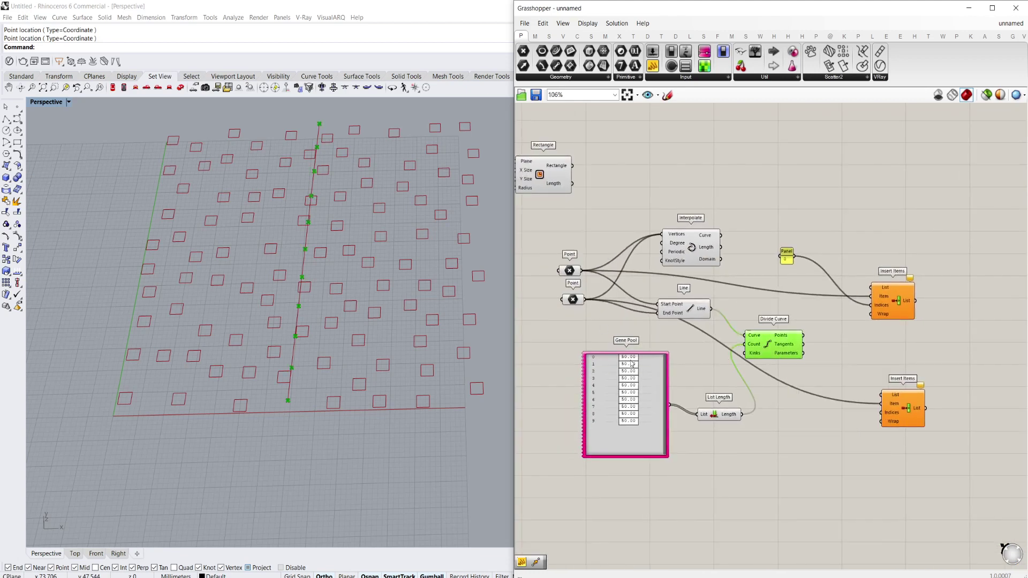
pyautogui.click(569, 271)
pyautogui.moveTo(685, 310); pyautogui.dragTo(682, 317)
pyautogui.click(572, 271)
pyautogui.moveTo(335, 244); pyautogui.dragTo(328, 264, button='right')
pyautogui.moveTo(336, 174); pyautogui.dragTo(316, 134, button='right')
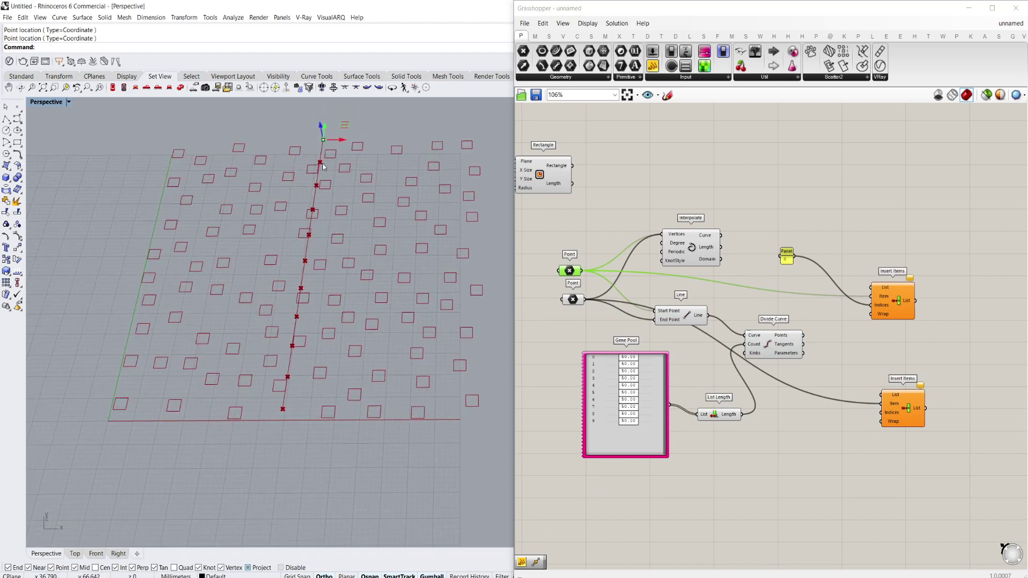
pyautogui.scroll(2, 428, 272)
pyautogui.moveTo(790, 317); pyautogui.dragTo(771, 317, button='right')
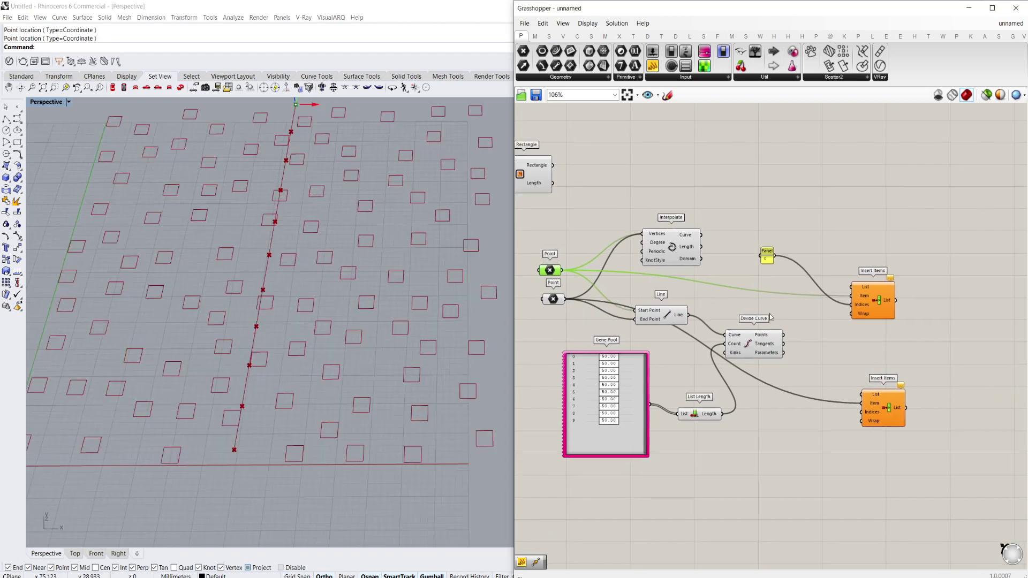
# Step: Connect the Points output of Divide Curve to the List input of the upper Insert Items component
pyautogui.moveTo(748, 280); pyautogui.dragTo(733, 281, button='right')
pyautogui.moveTo(836, 289); pyautogui.dragTo(768, 335)
pyautogui.moveTo(768, 335); pyautogui.dragTo(741, 339, button='right')
pyautogui.click(831, 310)
pyautogui.moveTo(831, 309); pyautogui.dragTo(809, 310, button='right')
# Step: Add a panel containing -1 beside the lower Insert Items component
pyautogui.click(818, 408)
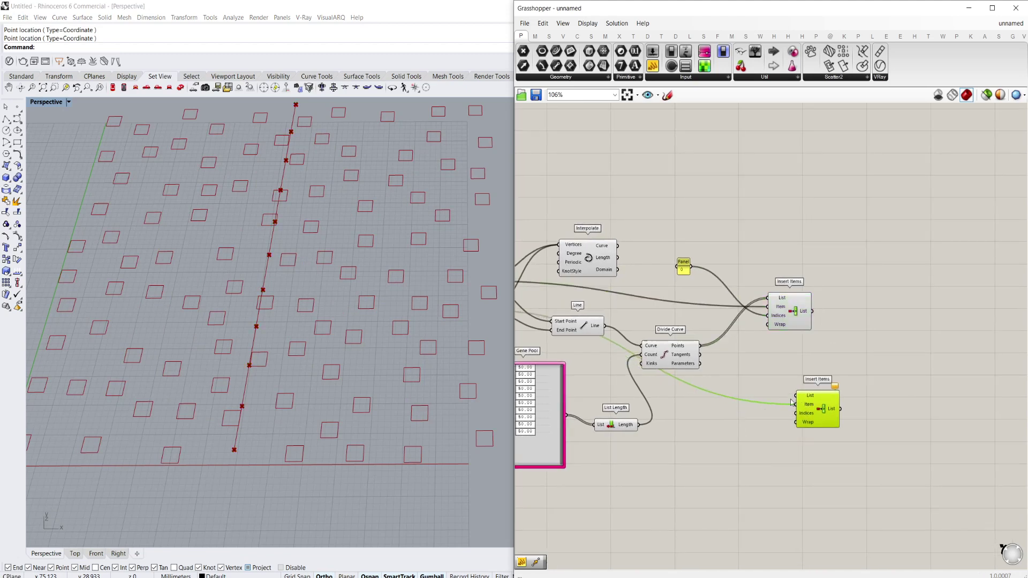
pyautogui.moveTo(798, 399); pyautogui.dragTo(796, 405)
pyautogui.doubleClick(751, 433)
pyautogui.write('//-')
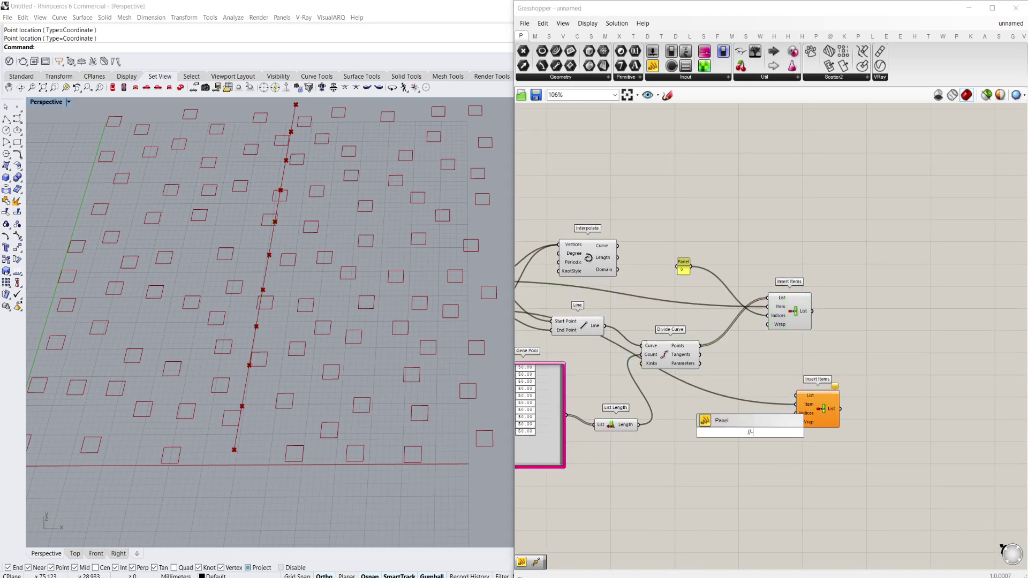
pyautogui.write('1')
pyautogui.press('Return')
pyautogui.scroll(2, 769, 432)
# Step: Feed the -1 panel into Indices and the upper Insert Items output into List on the lower Insert Items component
pyautogui.moveTo(762, 432); pyautogui.dragTo(833, 286)
pyautogui.scroll(-1, 818, 411)
pyautogui.moveTo(824, 303); pyautogui.dragTo(753, 302, button='right')
pyautogui.click(786, 319)
pyautogui.moveTo(789, 399)
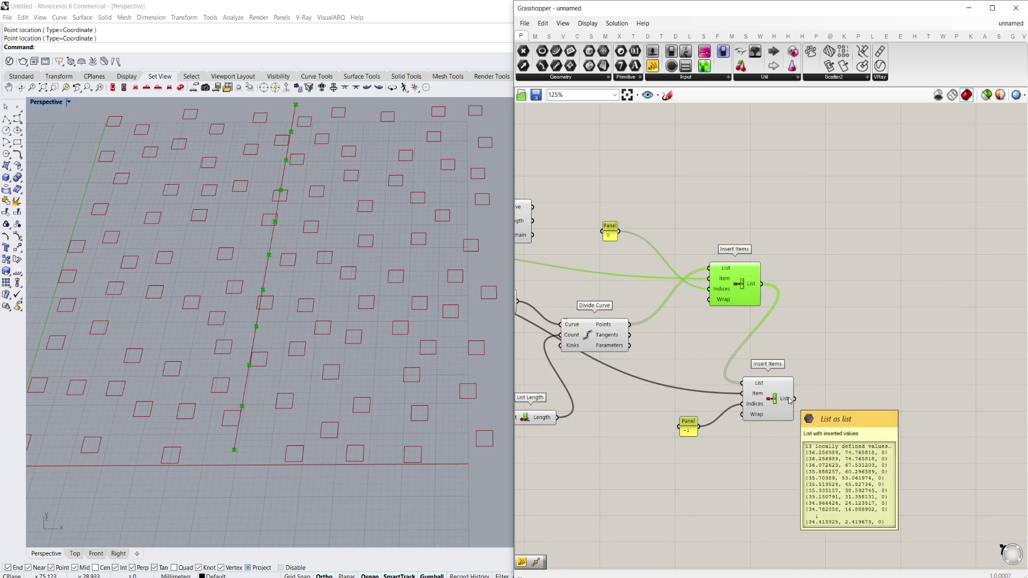
pyautogui.scroll(-4, 789, 399)
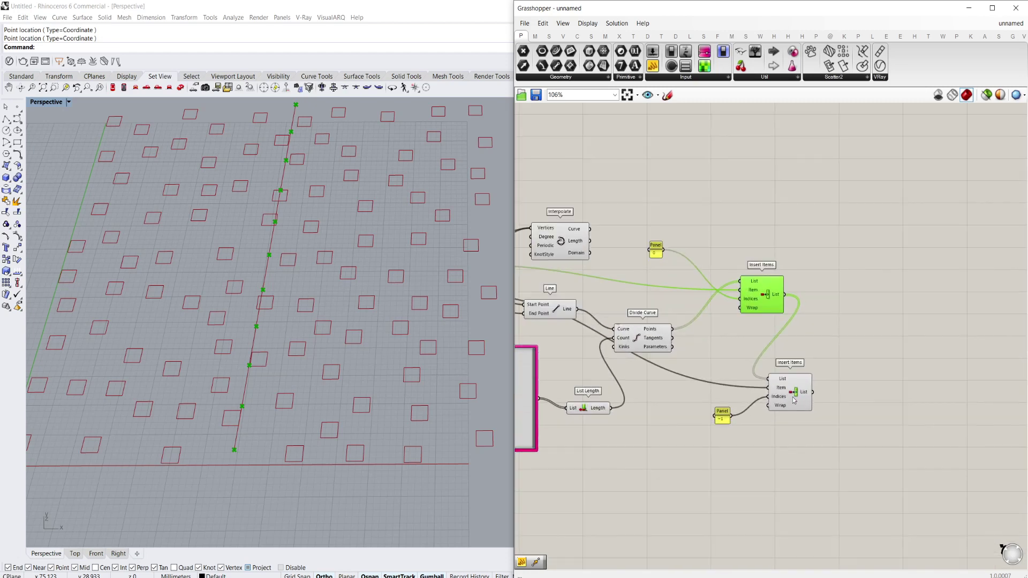
# Step: Add an Interpolate curve component and connect the lower Insert Items output to its Vertices input
pyautogui.scroll(2, 819, 399)
pyautogui.click(833, 388)
pyautogui.doubleClick(833, 389)
pyautogui.write('in')
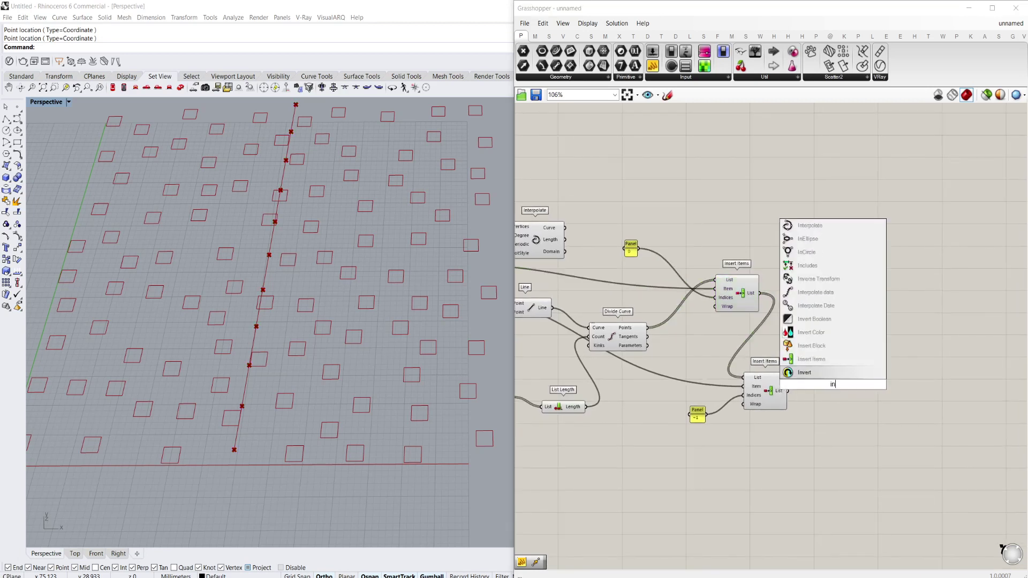
pyautogui.write('terpo')
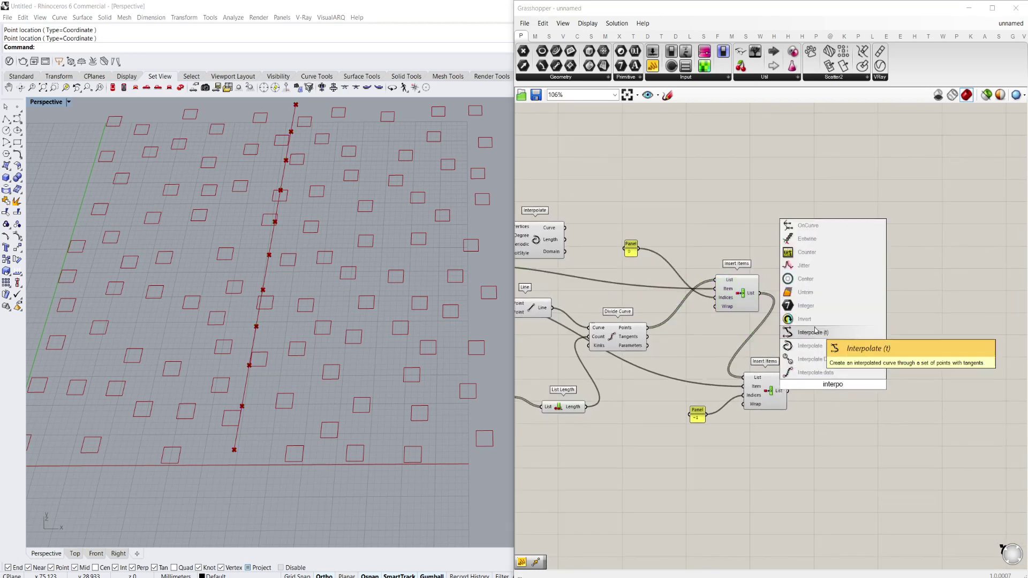
pyautogui.click(810, 345)
pyautogui.scroll(2, 810, 395)
pyautogui.moveTo(794, 394); pyautogui.dragTo(811, 380)
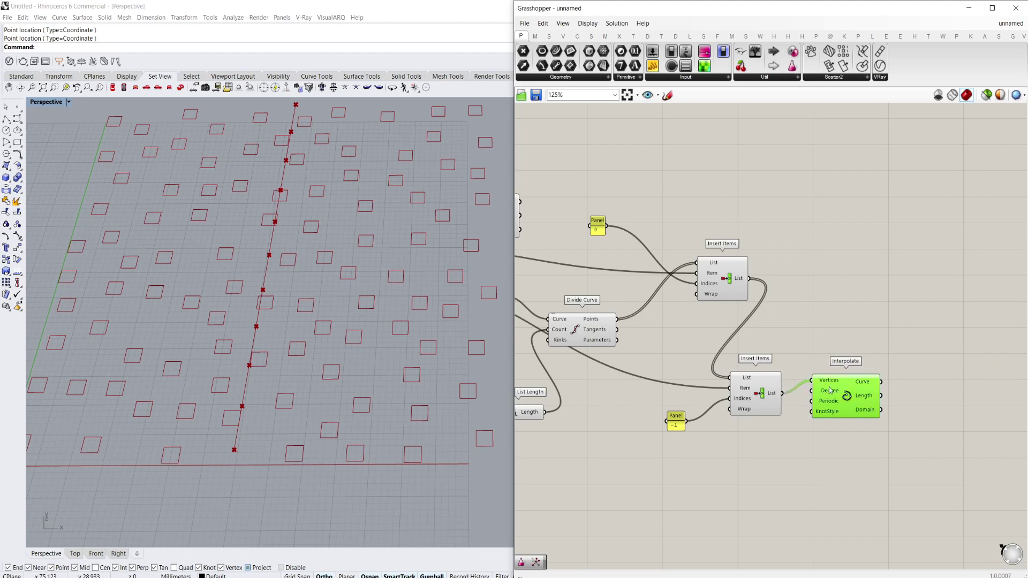
# Step: Turn off the preview of both Insert Items components and Divide Curve
pyautogui.scroll(-4, 795, 390)
pyautogui.click(782, 399)
pyautogui.scroll(4, 782, 398)
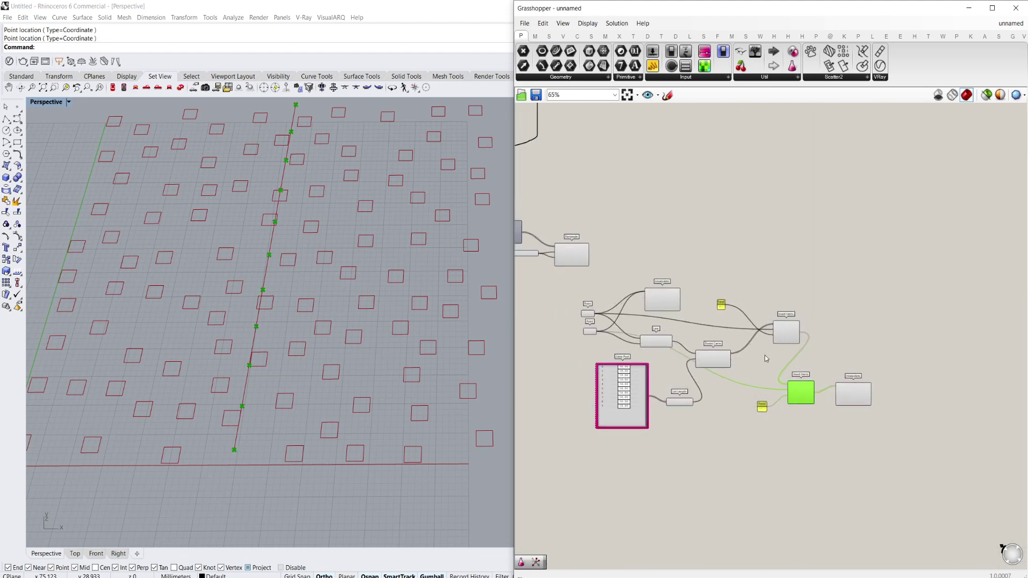
pyautogui.click(831, 316)
pyautogui.hotkey('ctrl', 'q')
pyautogui.moveTo(705, 383); pyautogui.dragTo(750, 384, button='right')
pyautogui.click(727, 358)
pyautogui.hotkey('ctrl', 'q')
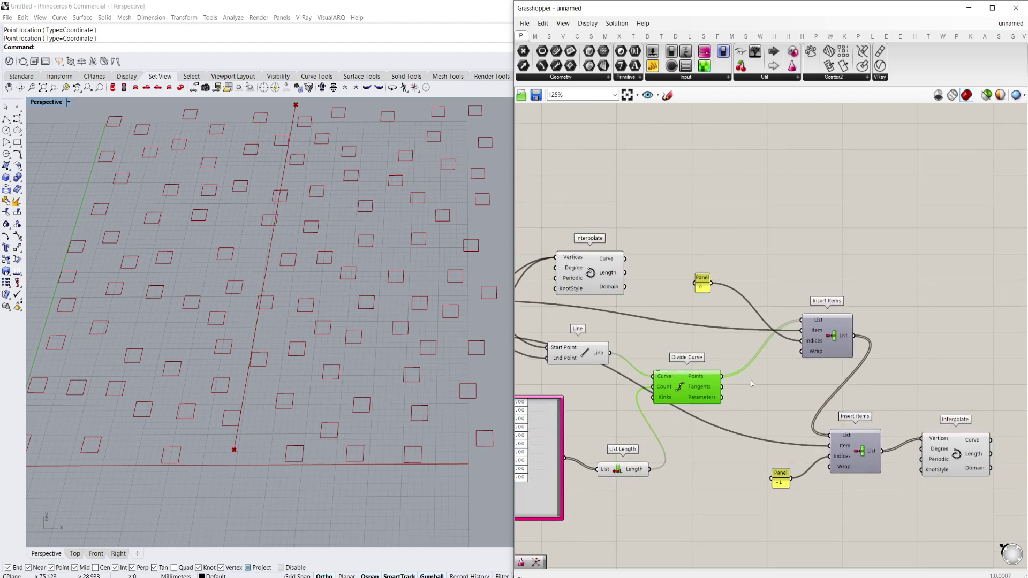
# Step: Examine the chain from Line and Divide Curve through the Insert Items components to the new Interpolate component
pyautogui.click(576, 361)
pyautogui.moveTo(681, 294); pyautogui.dragTo(644, 292, button='right')
pyautogui.click(915, 459)
pyautogui.moveTo(915, 459); pyautogui.dragTo(904, 422, button='right')
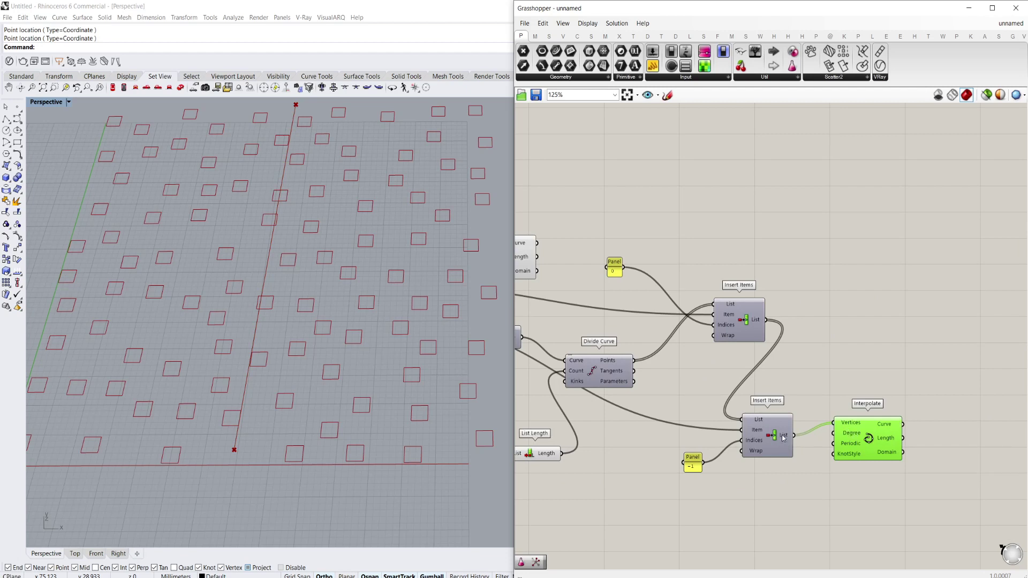
pyautogui.scroll(-3, 740, 395)
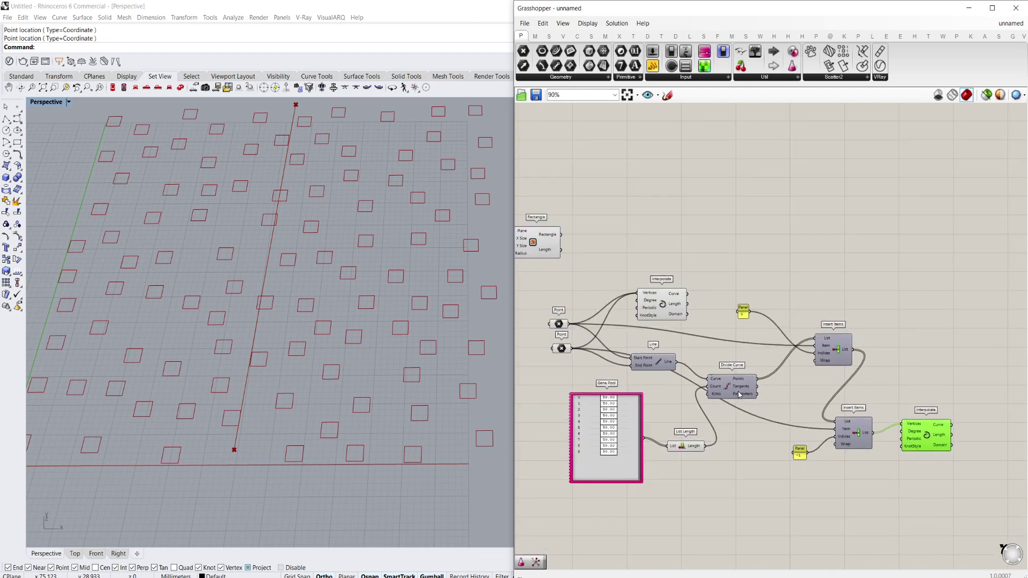
pyautogui.click(740, 394)
pyautogui.scroll(3, 753, 370)
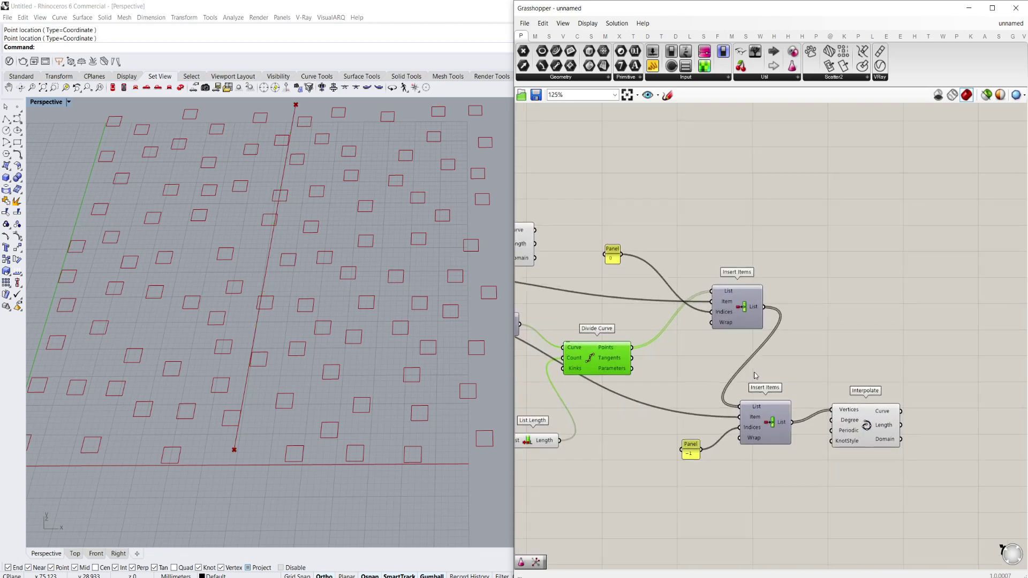
# Step: Space out the layout by moving the new Interpolate component and the lower Insert Items component
pyautogui.moveTo(854, 410); pyautogui.dragTo(867, 432)
pyautogui.moveTo(727, 392); pyautogui.dragTo(785, 395, button='right')
pyautogui.moveTo(812, 423); pyautogui.dragTo(838, 434)
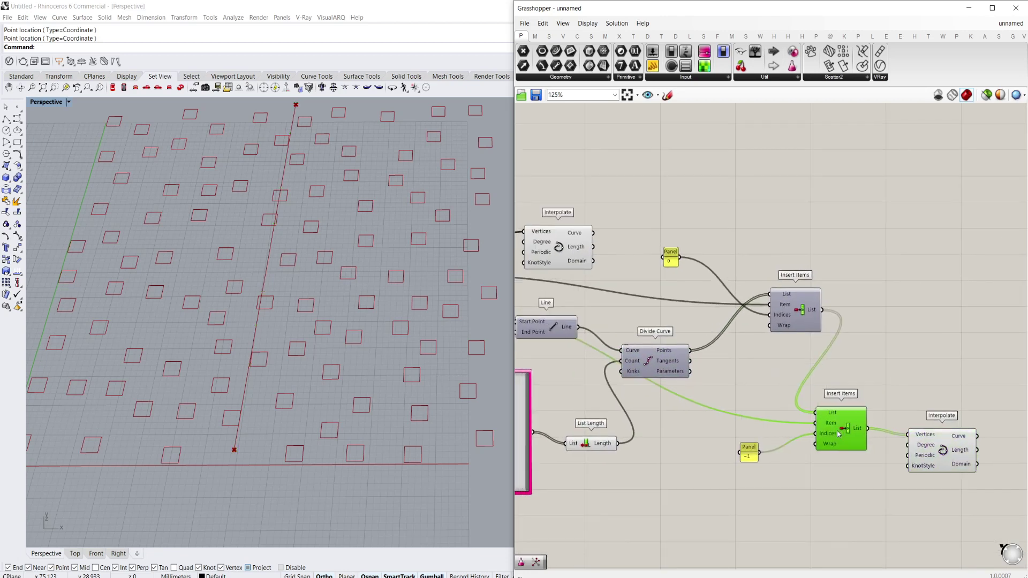
pyautogui.moveTo(831, 353); pyautogui.dragTo(805, 328, button='right')
pyautogui.moveTo(791, 385); pyautogui.dragTo(825, 392, button='right')
pyautogui.scroll(-1, 824, 393)
# Step: Move the new Interpolate component upward and connect the upper Insert Items output to its Vertices input
pyautogui.moveTo(924, 421); pyautogui.dragTo(906, 366)
pyautogui.scroll(2, 906, 366)
pyautogui.moveTo(817, 292); pyautogui.dragTo(878, 352)
pyautogui.moveTo(904, 319); pyautogui.dragTo(875, 328, button='right')
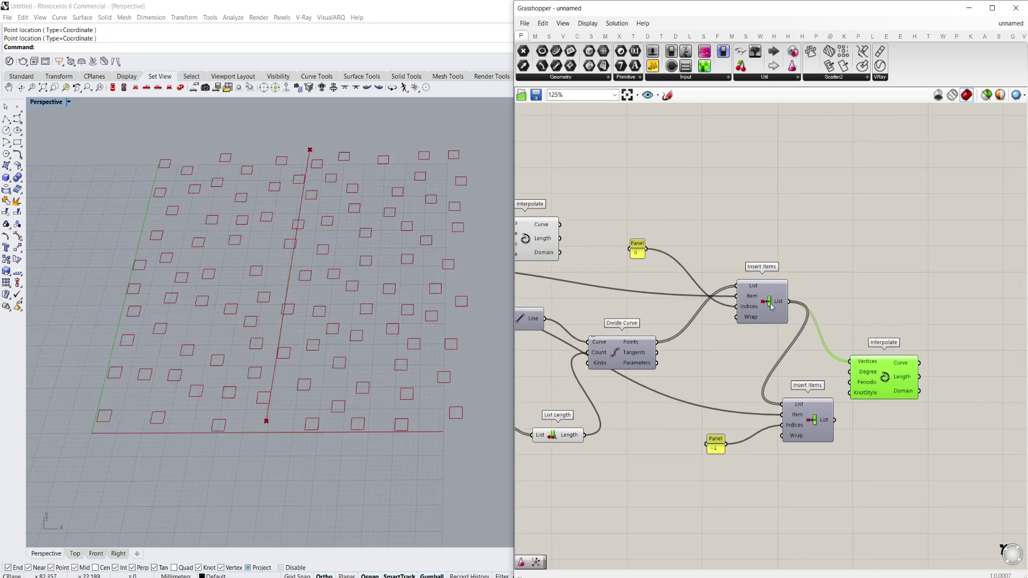
# Step: Examine the wiring from the Points and Divide Curve into the upper Insert Items component
pyautogui.moveTo(777, 304); pyautogui.dragTo(804, 319, button='right')
pyautogui.scroll(-2, 804, 319)
pyautogui.moveTo(806, 360); pyautogui.dragTo(773, 365, button='right')
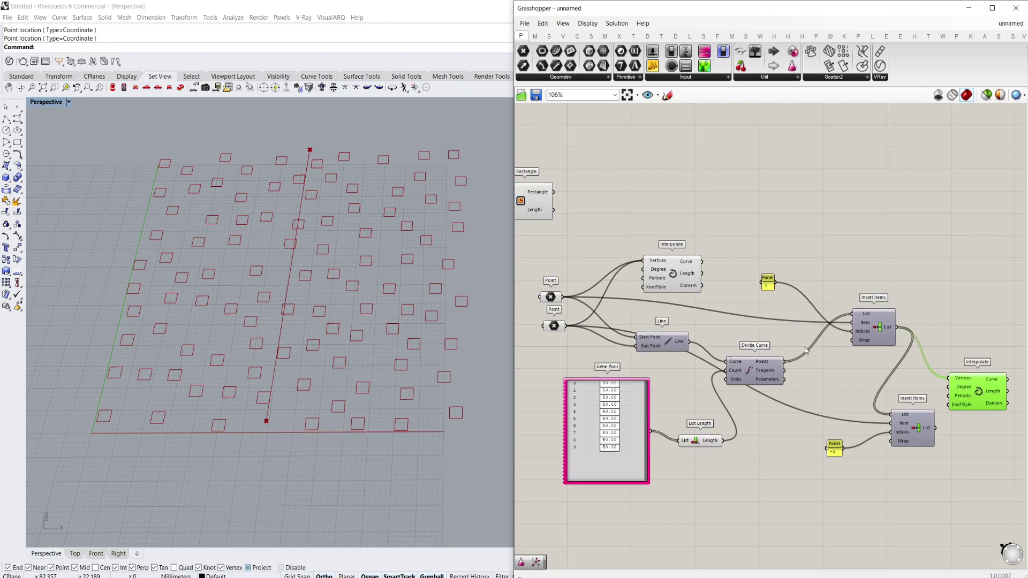
pyautogui.scroll(3, 878, 329)
pyautogui.moveTo(855, 325); pyautogui.dragTo(813, 316, button='right')
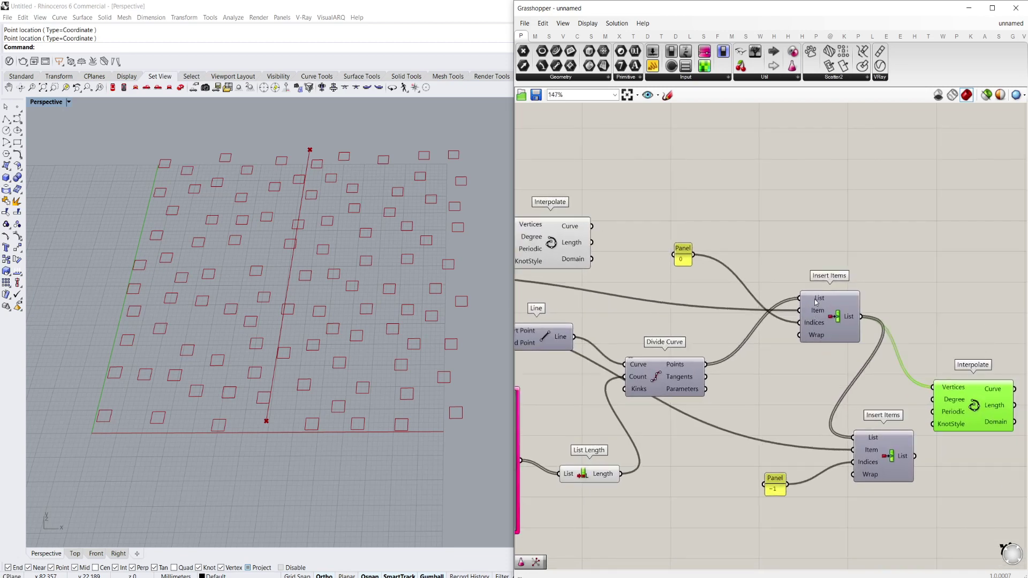
pyautogui.moveTo(816, 302)
pyautogui.moveTo(852, 321)
pyautogui.moveTo(851, 328); pyautogui.dragTo(782, 308, button='right')
pyautogui.scroll(-5, 781, 311)
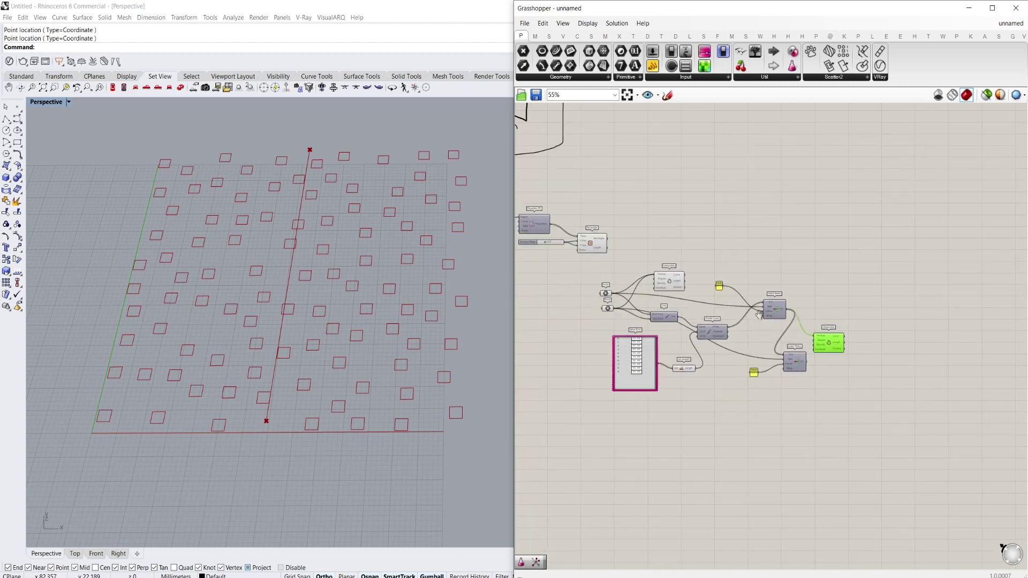
pyautogui.scroll(3, 622, 290)
# Step: Hide and remove the original Interpolate component, and reposition the new one in line with the upper Insert Items
pyautogui.click(702, 278)
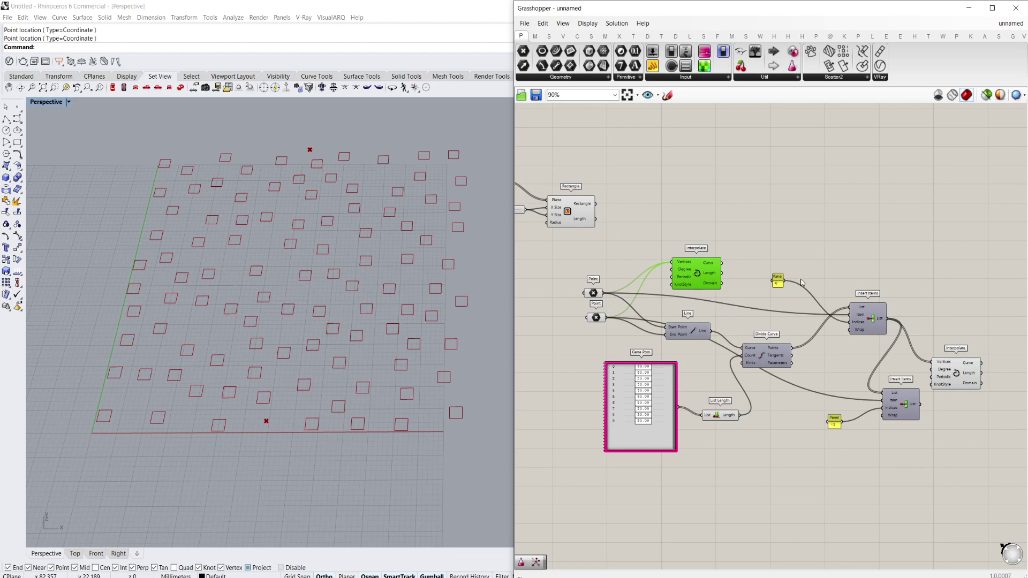
pyautogui.moveTo(888, 341); pyautogui.dragTo(754, 339, button='right')
pyautogui.click(878, 315)
pyautogui.moveTo(877, 315); pyautogui.dragTo(878, 310)
pyautogui.moveTo(879, 311); pyautogui.dragTo(900, 322, button='right')
pyautogui.scroll(1, 901, 322)
pyautogui.scroll(-1, 894, 322)
pyautogui.click(605, 291)
pyautogui.moveTo(782, 329); pyautogui.dragTo(712, 341, button='right')
pyautogui.scroll(3, 711, 341)
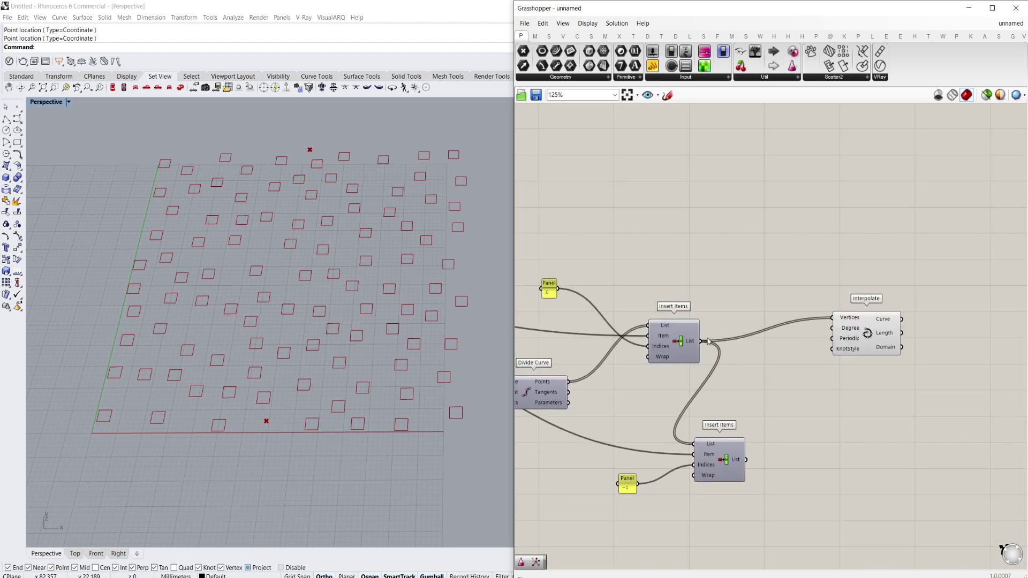
# Step: Shift the Interpolate component slightly downward and select Divide Curve
pyautogui.moveTo(694, 346)
pyautogui.moveTo(839, 319)
pyautogui.moveTo(863, 332); pyautogui.dragTo(858, 354)
pyautogui.moveTo(829, 348); pyautogui.dragTo(884, 331, button='right')
pyautogui.scroll(-1, 860, 349)
pyautogui.scroll(1, 712, 353)
pyautogui.moveTo(627, 394); pyautogui.dragTo(656, 378, button='right')
pyautogui.click(656, 378)
# Step: Switch to the 201114_testscript definition and examine how its division points are culled and reinserted before interpolation
pyautogui.click(1004, 23)
pyautogui.click(972, 112)
pyautogui.moveTo(879, 276); pyautogui.dragTo(770, 291, button='right')
pyautogui.scroll(-2, 770, 290)
pyautogui.scroll(-5, 770, 293)
pyautogui.moveTo(963, 345); pyautogui.dragTo(824, 294, button='right')
pyautogui.scroll(5, 837, 300)
pyautogui.moveTo(912, 348); pyautogui.dragTo(798, 335, button='right')
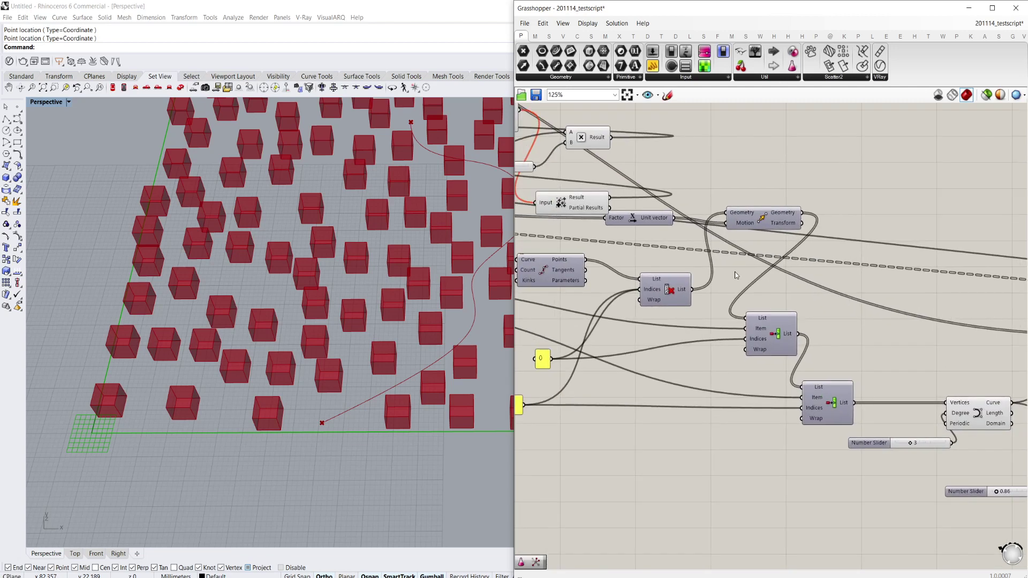
pyautogui.moveTo(734, 271); pyautogui.dragTo(820, 276, button='right')
# Step: Return to the unnamed definition and turn the Divide Curve preview back on
pyautogui.click(982, 24)
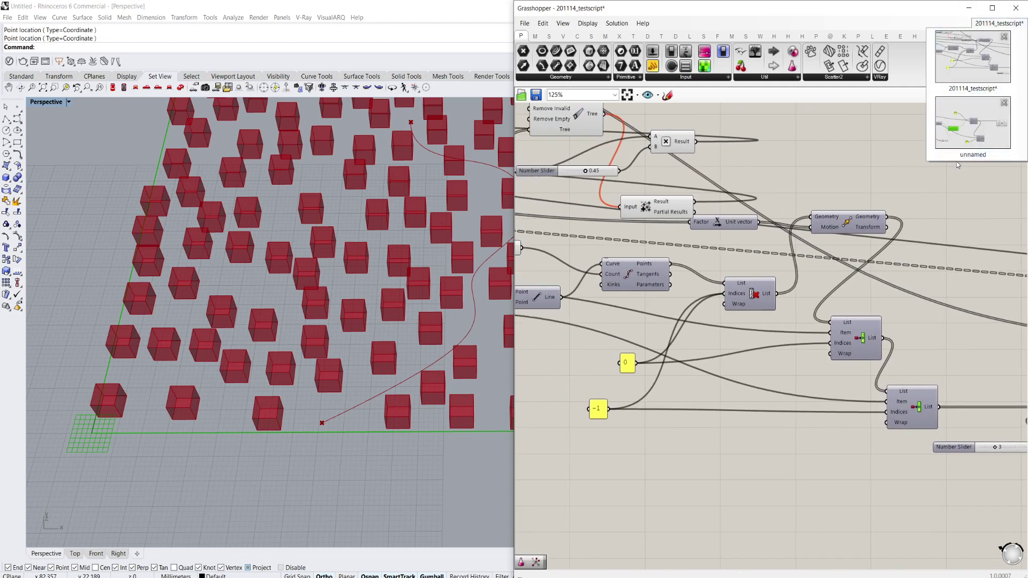
pyautogui.click(962, 134)
pyautogui.scroll(-2, 860, 315)
pyautogui.moveTo(860, 316); pyautogui.dragTo(788, 279, button='right')
pyautogui.scroll(2, 718, 284)
pyautogui.scroll(-1, 787, 278)
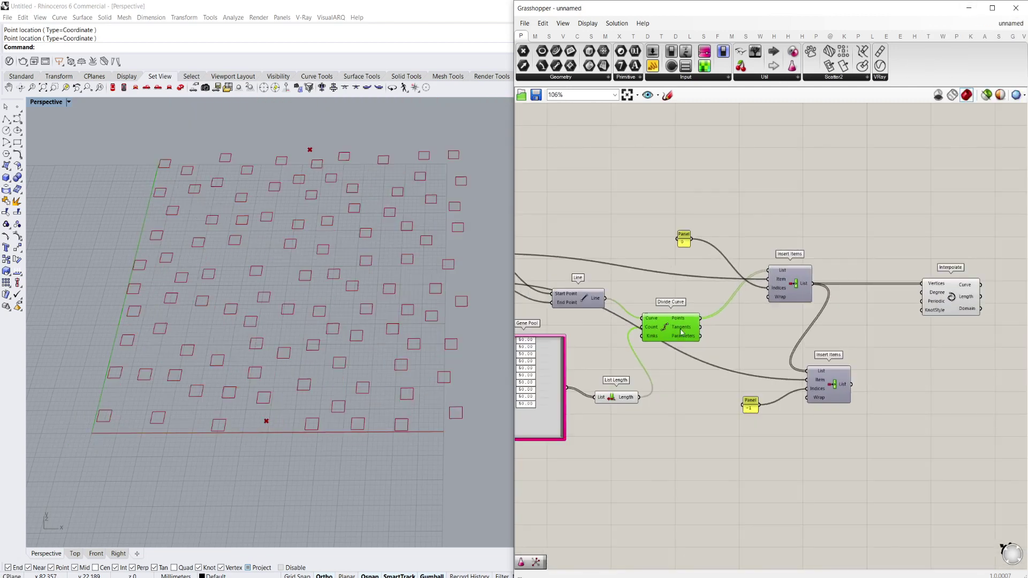
pyautogui.scroll(1, 740, 326)
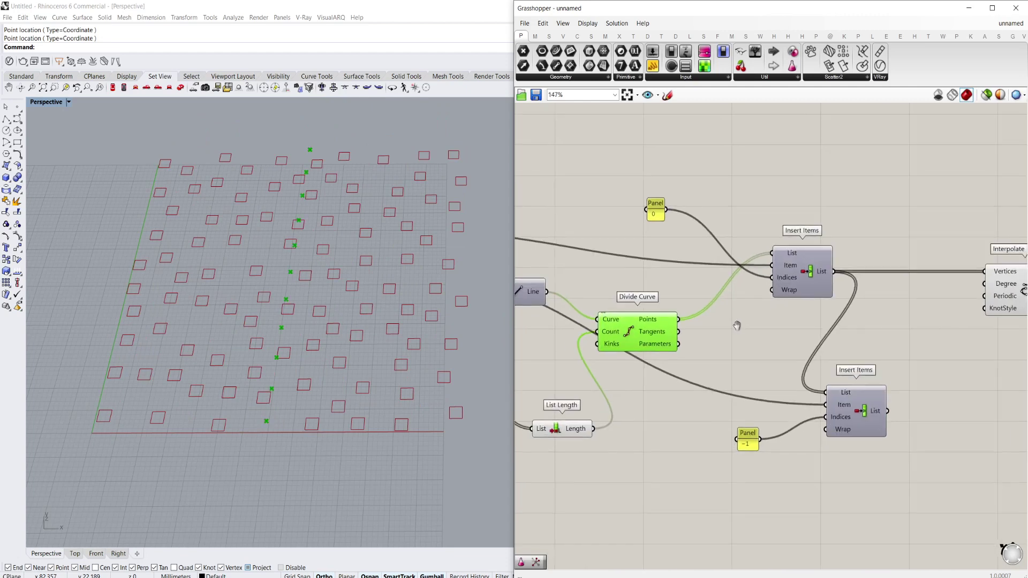
# Step: Add a Cull Index component with the Divide Curve points as List and the 0 and -1 panels as Indices
pyautogui.doubleClick(704, 343)
pyautogui.write('cull')
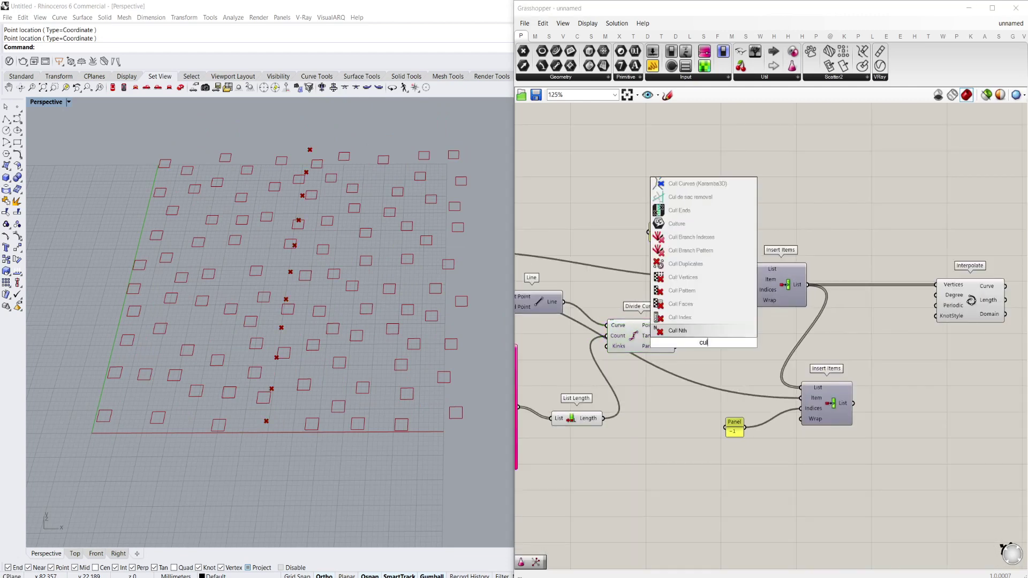
pyautogui.click(688, 321)
pyautogui.moveTo(721, 357); pyautogui.dragTo(771, 363)
pyautogui.scroll(2, 756, 341)
pyautogui.moveTo(644, 319); pyautogui.dragTo(722, 336)
pyautogui.moveTo(728, 459); pyautogui.dragTo(722, 350)
pyautogui.moveTo(630, 190); pyautogui.dragTo(765, 351)
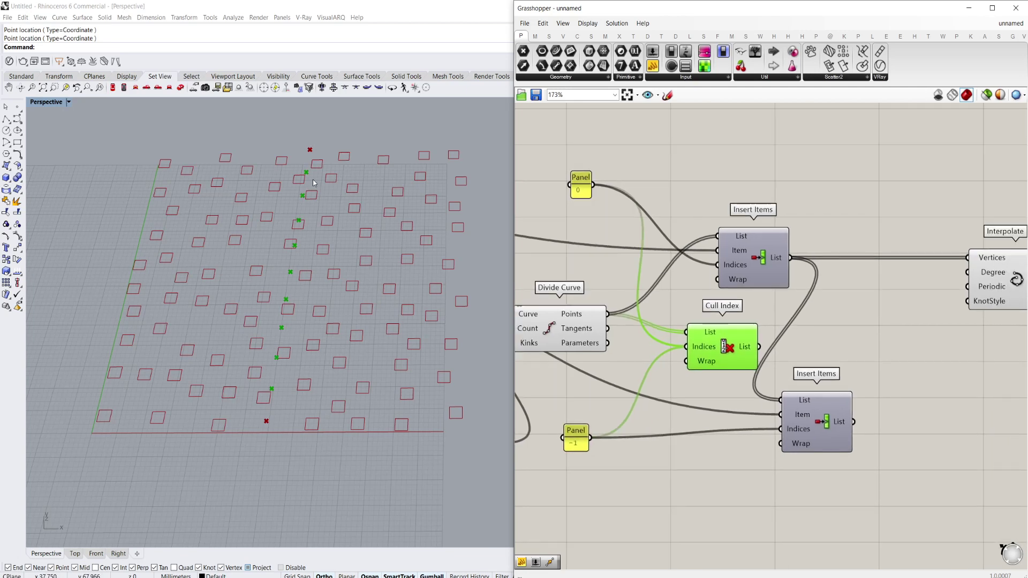
# Step: Compare the previewed points of the upper Insert Items component with those of Cull Index
pyautogui.click(738, 255)
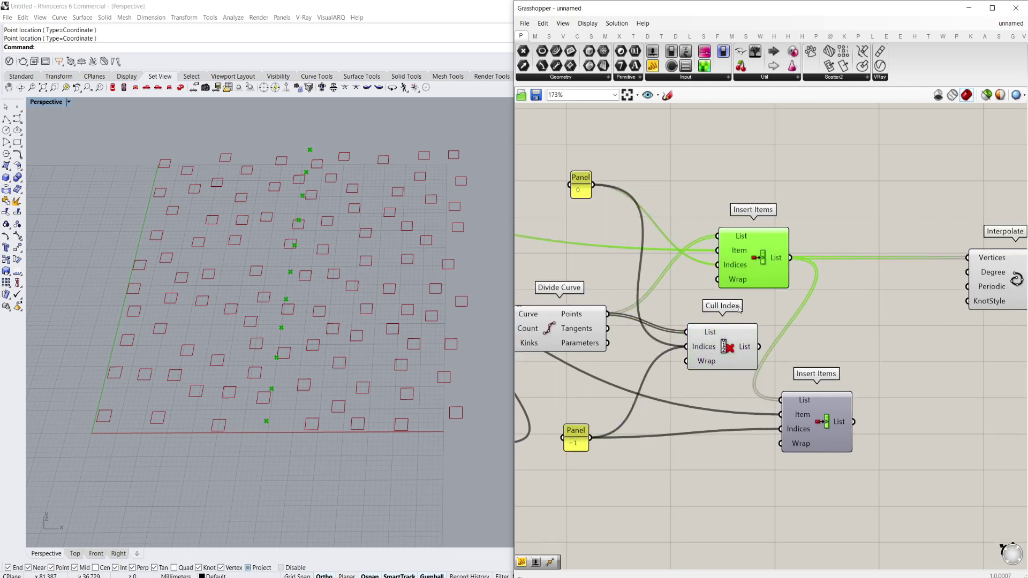
pyautogui.hotkey('ctrl', 'q')
pyautogui.moveTo(704, 248); pyautogui.dragTo(749, 243, button='right')
pyautogui.click(776, 324)
pyautogui.moveTo(802, 286); pyautogui.dragTo(748, 293, button='right')
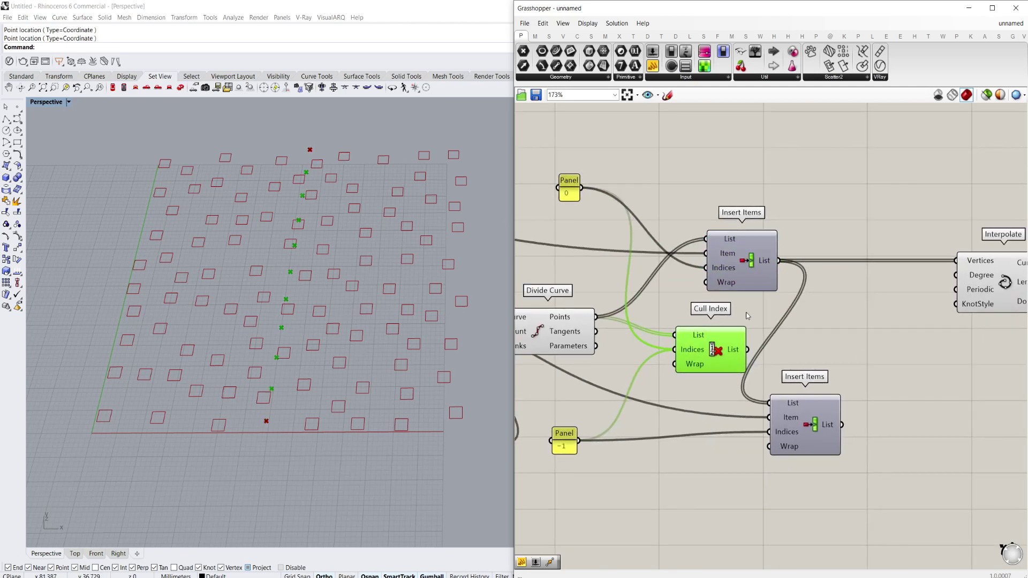
# Step: Connect the Cull Index output to the upper Insert Items List input and rearrange Cull Index and Divide Curve
pyautogui.moveTo(746, 350); pyautogui.dragTo(706, 239)
pyautogui.moveTo(962, 276); pyautogui.dragTo(801, 265, button='right')
pyautogui.moveTo(662, 280); pyautogui.dragTo(738, 245, button='right')
pyautogui.moveTo(718, 358); pyautogui.dragTo(759, 336)
pyautogui.moveTo(632, 307); pyautogui.dragTo(582, 300)
pyautogui.scroll(-1, 595, 268)
pyautogui.moveTo(596, 267); pyautogui.dragTo(695, 303, button='right')
pyautogui.scroll(-2, 695, 303)
pyautogui.scroll(2, 620, 301)
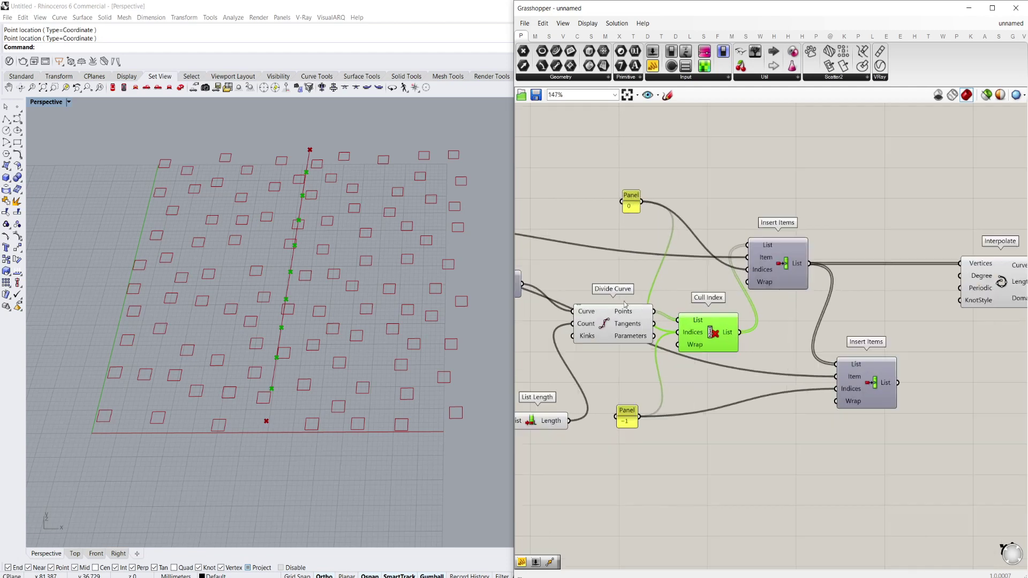
# Step: Connect the lower Insert Items output to the Vertices input of Interpolate in place of the upper one
pyautogui.moveTo(751, 321); pyautogui.dragTo(699, 326, button='right')
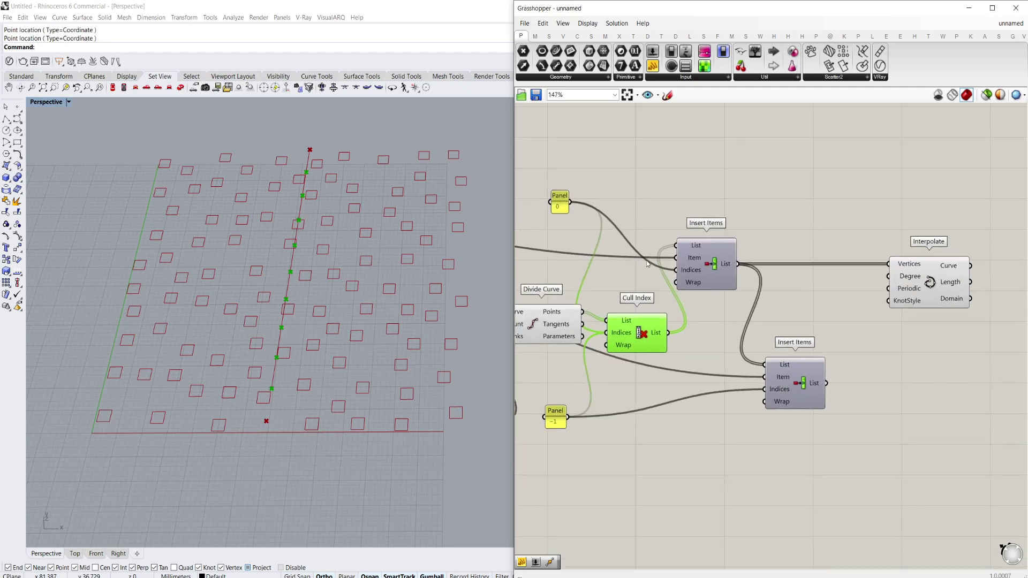
pyautogui.moveTo(621, 271); pyautogui.dragTo(654, 277, button='right')
pyautogui.moveTo(889, 322); pyautogui.dragTo(813, 345, button='right')
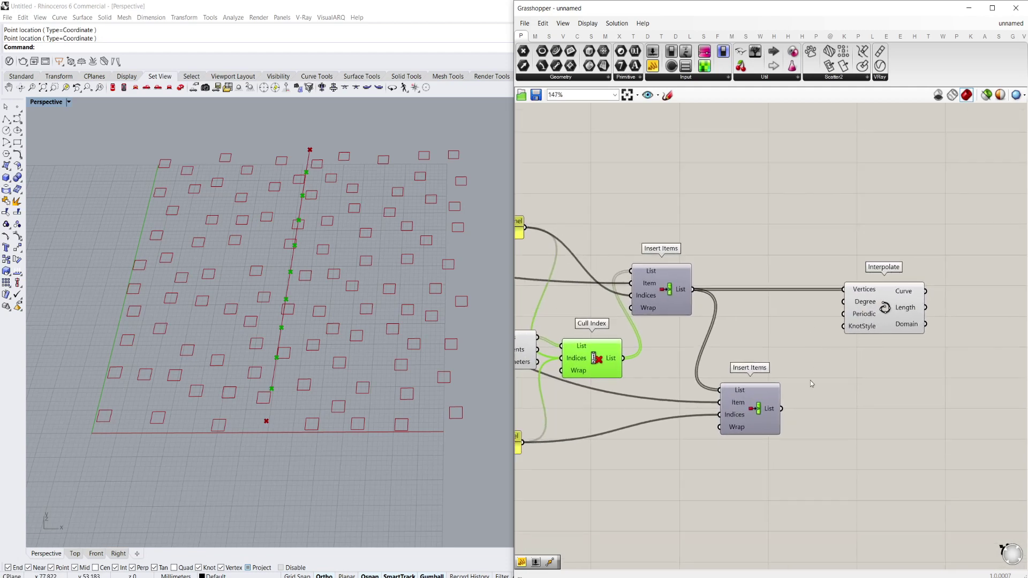
pyautogui.moveTo(780, 409); pyautogui.dragTo(864, 316)
pyautogui.moveTo(864, 316)
pyautogui.mouseDown(button='right')
pyautogui.moveTo(836, 313)
pyautogui.moveTo(861, 299)
pyautogui.mouseUp(button='right')
pyautogui.scroll(-2, 791, 333)
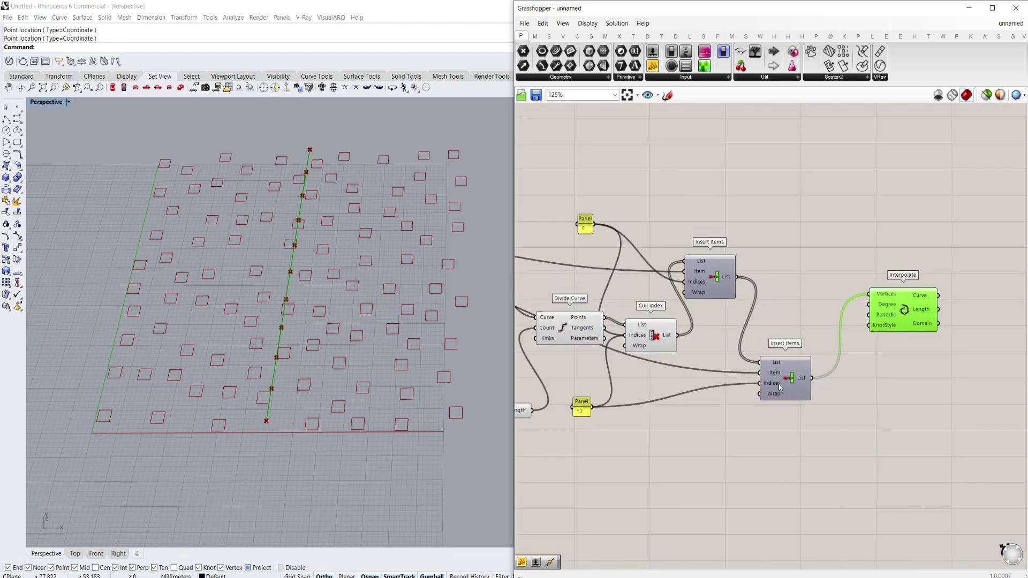
# Step: Rearrange the Insert Items and Cull Index components to spread out the wiring
pyautogui.moveTo(779, 390); pyautogui.dragTo(837, 399)
pyautogui.moveTo(717, 289); pyautogui.dragTo(798, 339)
pyautogui.moveTo(636, 331); pyautogui.dragTo(704, 352)
pyautogui.moveTo(523, 331); pyautogui.dragTo(601, 324, button='right')
pyautogui.click(601, 324)
pyautogui.scroll(4, 634, 333)
pyautogui.click(645, 334)
pyautogui.scroll(-3, 701, 348)
pyautogui.moveTo(704, 338); pyautogui.dragTo(727, 356, button='right')
pyautogui.moveTo(859, 405); pyautogui.dragTo(801, 362, button='right')
pyautogui.moveTo(816, 360); pyautogui.dragTo(766, 369)
pyautogui.moveTo(766, 368); pyautogui.dragTo(780, 333, button='right')
# Step: Examine the Gene Pool values and their link through List Length to Divide Curve
pyautogui.scroll(-1, 696, 344)
pyautogui.scroll(2, 840, 335)
pyautogui.scroll(-2, 860, 331)
pyautogui.scroll(-1, 848, 331)
pyautogui.moveTo(848, 332); pyautogui.dragTo(873, 326, button='right')
pyautogui.scroll(2, 706, 365)
pyautogui.moveTo(652, 356)
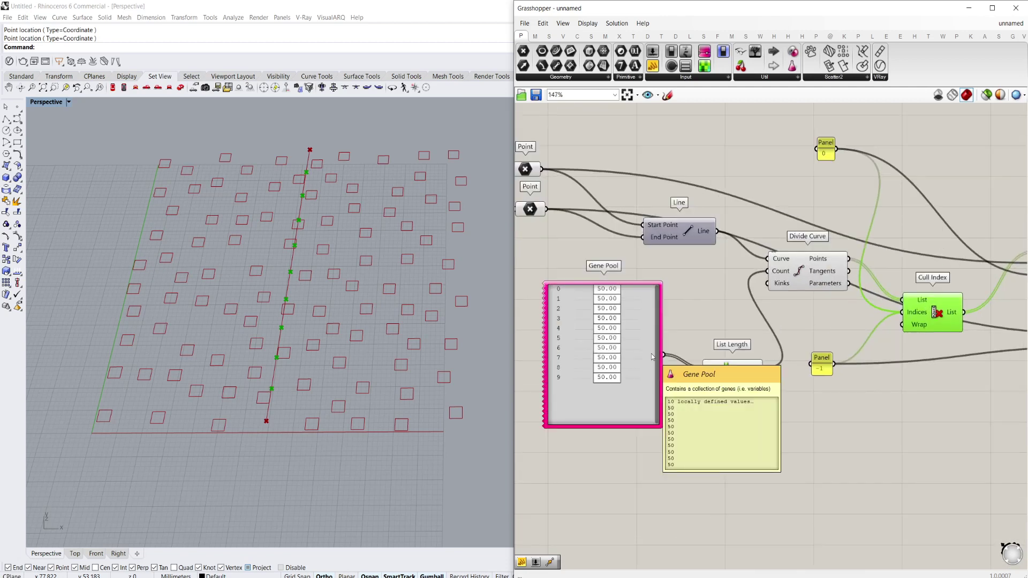
pyautogui.moveTo(635, 358); pyautogui.dragTo(600, 348, button='right')
pyautogui.moveTo(684, 373); pyautogui.dragTo(656, 365, button='right')
pyautogui.scroll(2, 700, 347)
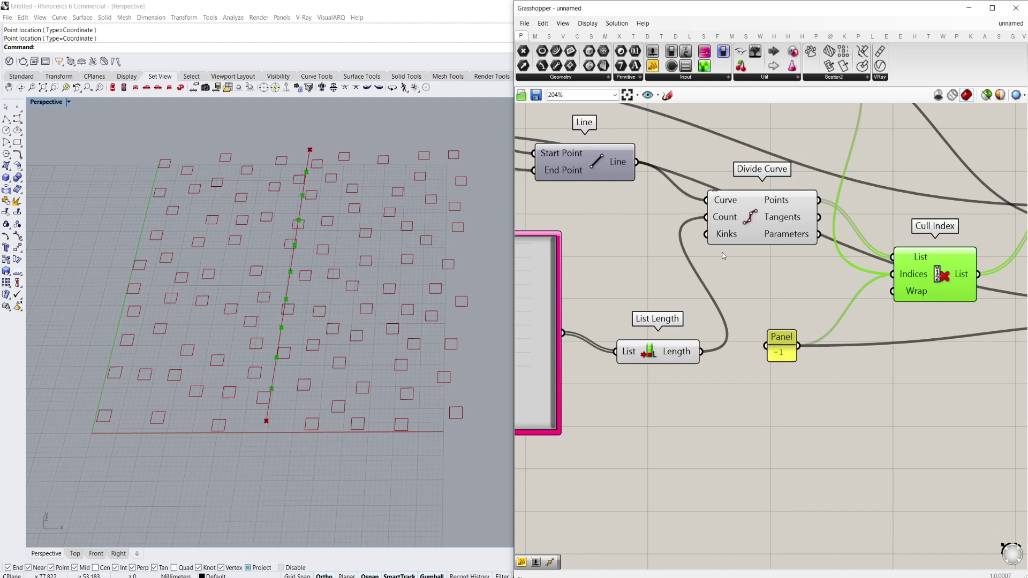
pyautogui.rightClick(728, 217)
pyautogui.moveTo(764, 314)
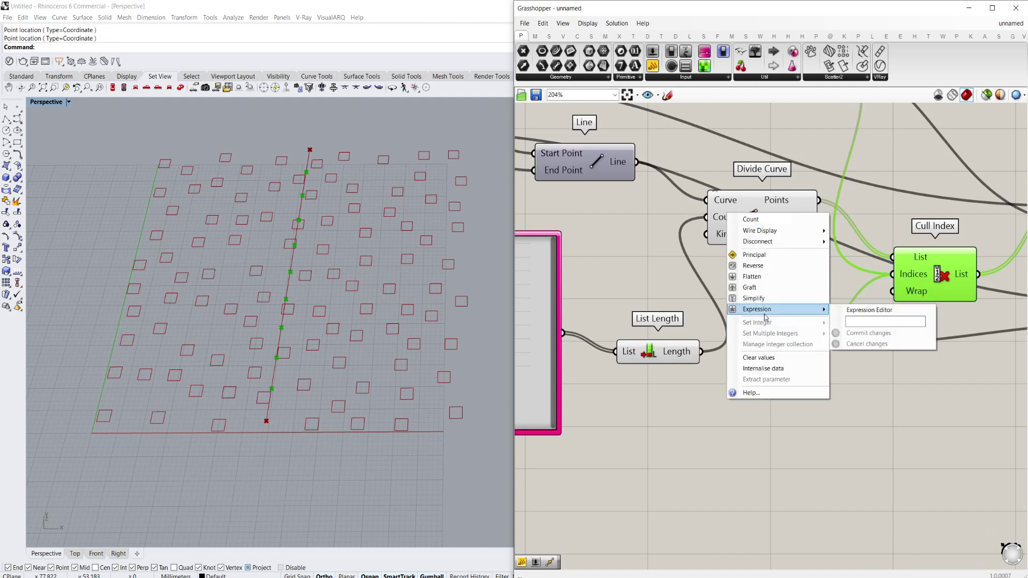
pyautogui.click(864, 320)
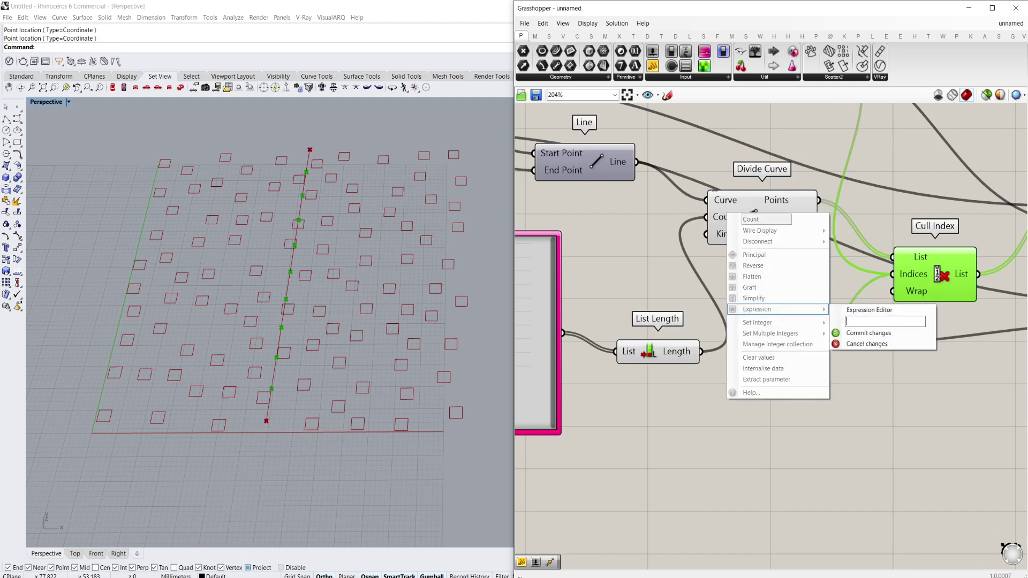
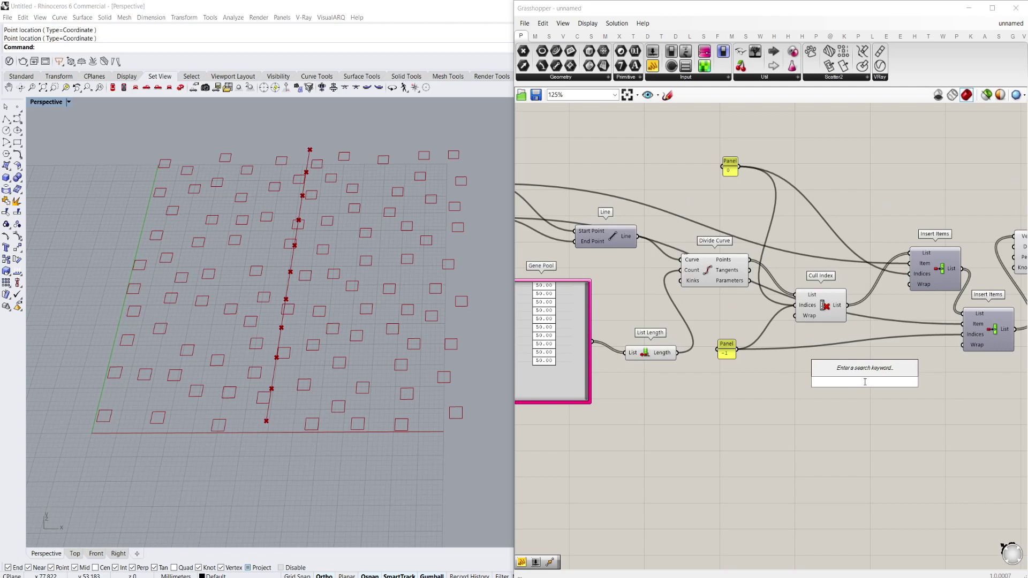
# Step: Add a Move component and a Unit X component below Cull Index
pyautogui.write('move')
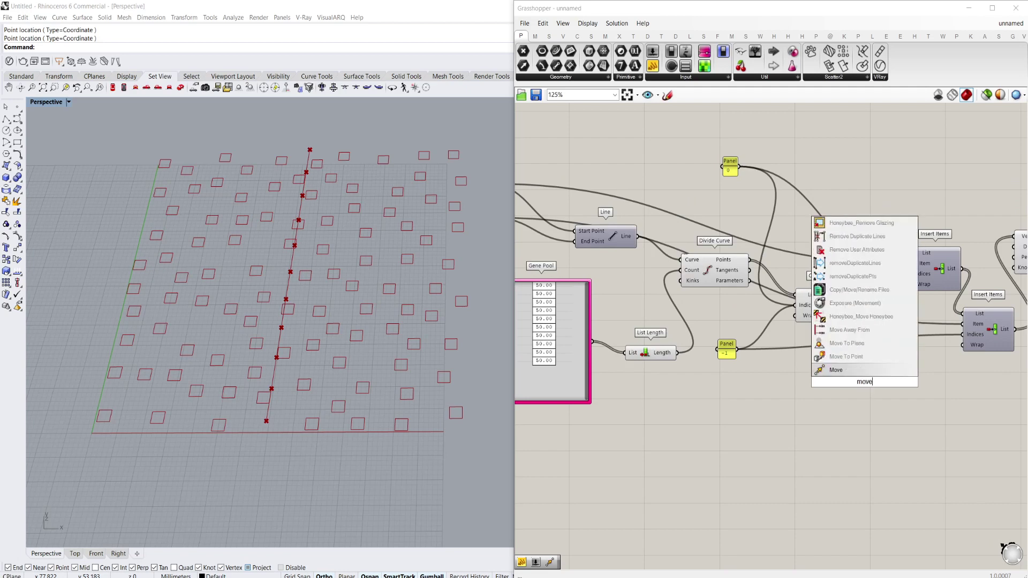
pyautogui.click(859, 373)
pyautogui.moveTo(860, 376); pyautogui.dragTo(886, 381)
pyautogui.scroll(3, 794, 391)
pyautogui.doubleClick(796, 404)
pyautogui.write('x')
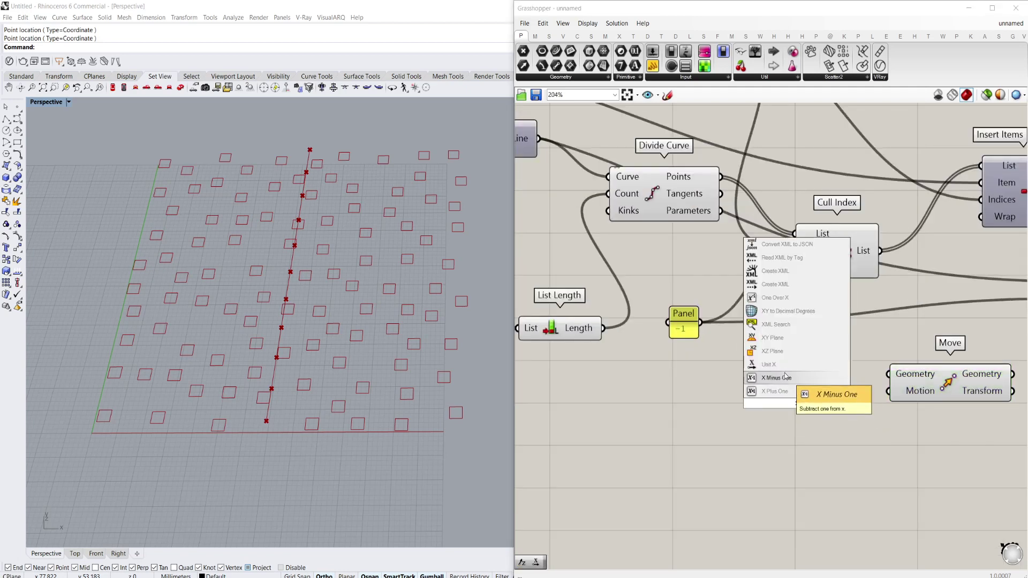
pyautogui.press('Return')
pyautogui.moveTo(775, 367); pyautogui.dragTo(714, 349, button='right')
pyautogui.scroll(-1, 603, 359)
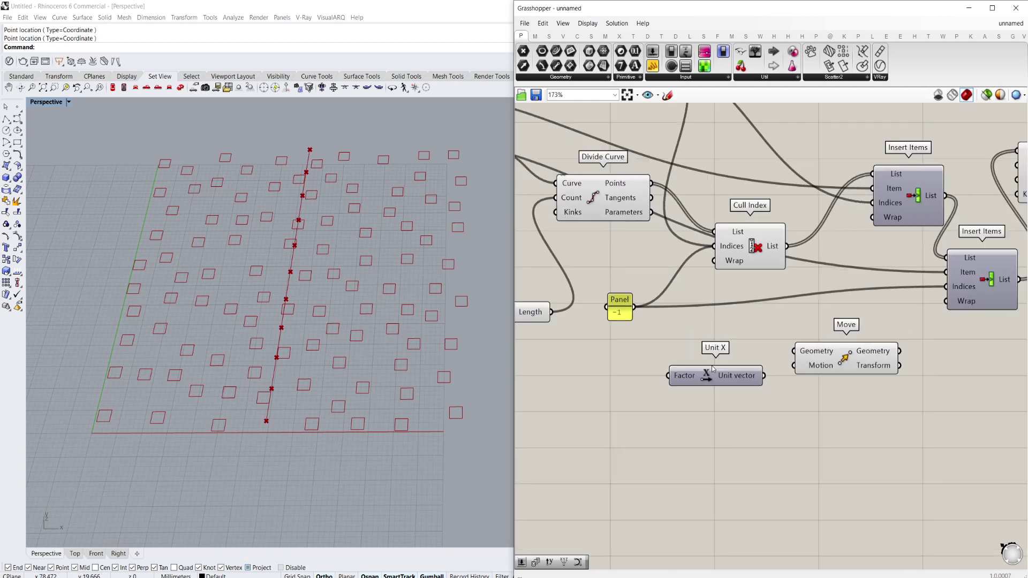
# Step: Set the Gene Pool's minimum to -100
pyautogui.moveTo(602, 360); pyautogui.dragTo(782, 356, button='right')
pyautogui.doubleClick(566, 333)
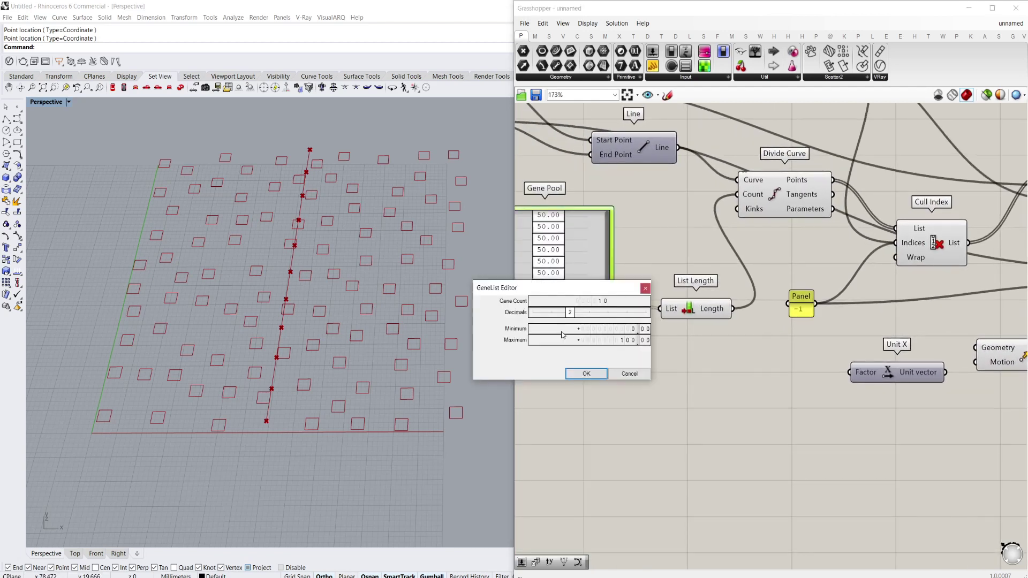
pyautogui.doubleClick(595, 328)
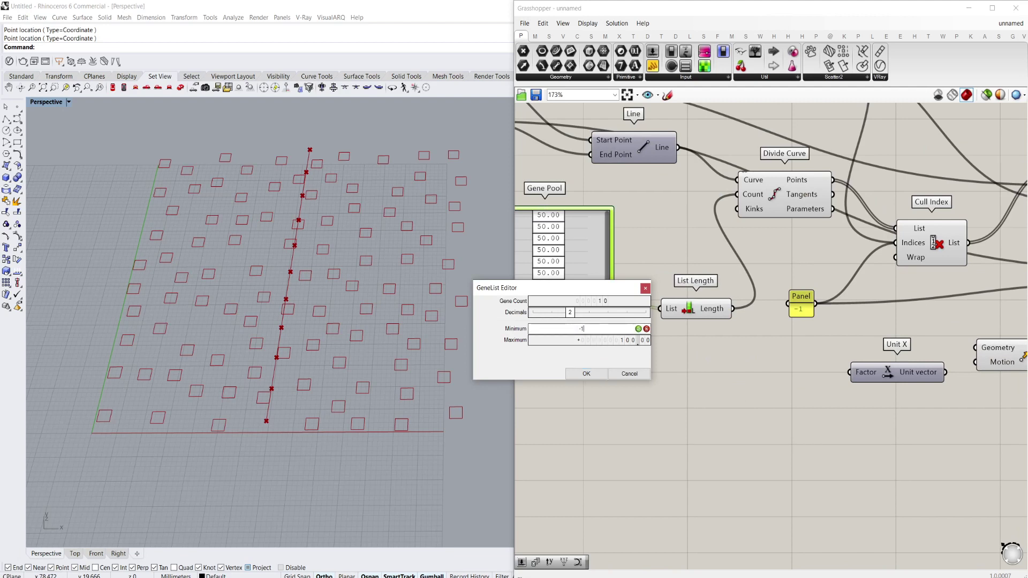
pyautogui.write('-100')
pyautogui.click(586, 373)
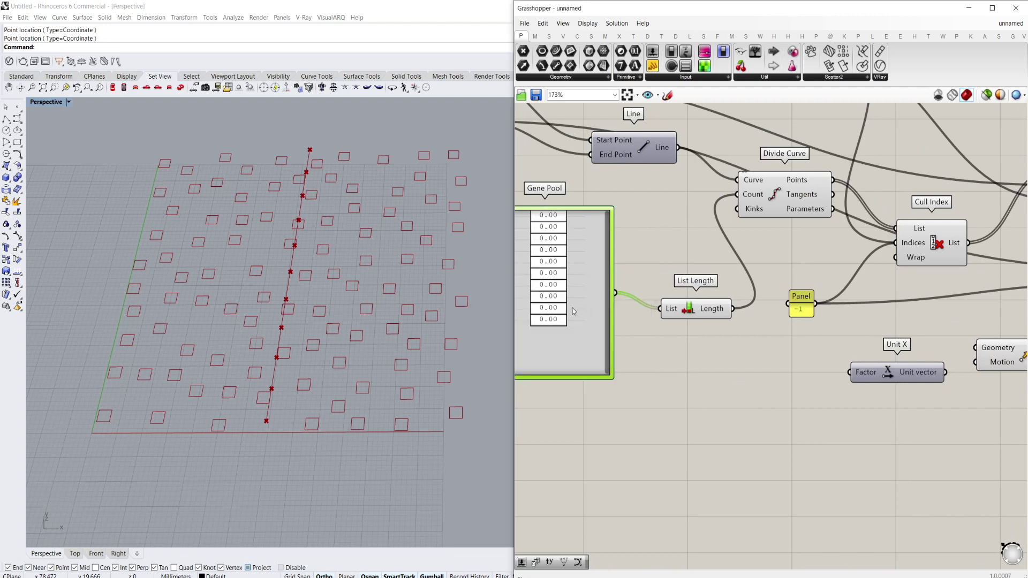
# Step: Set the Gene Pool's minimum to -50 and its maximum to 50
pyautogui.doubleClick(593, 338)
pyautogui.doubleClick(645, 334)
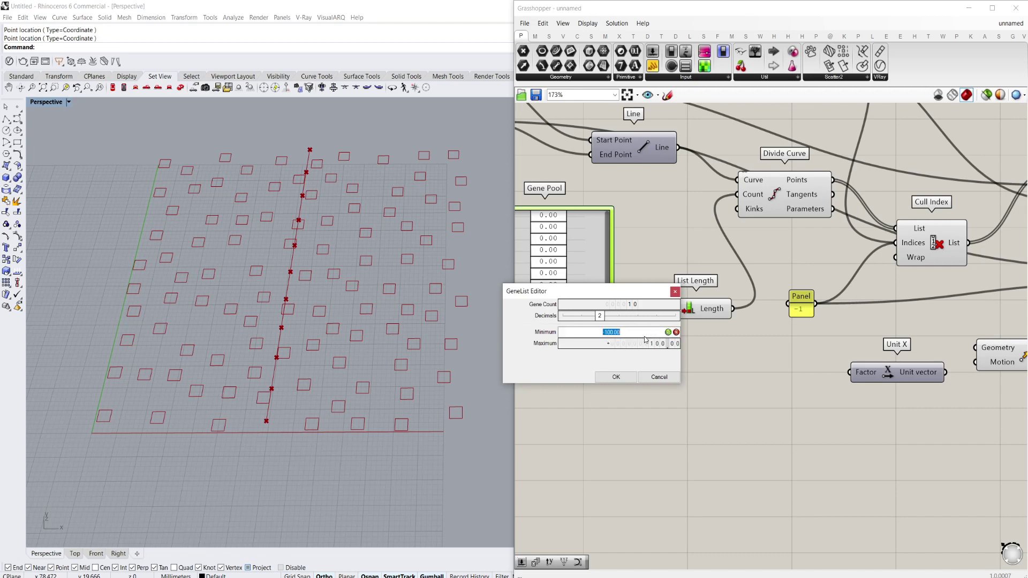
pyautogui.write('-50')
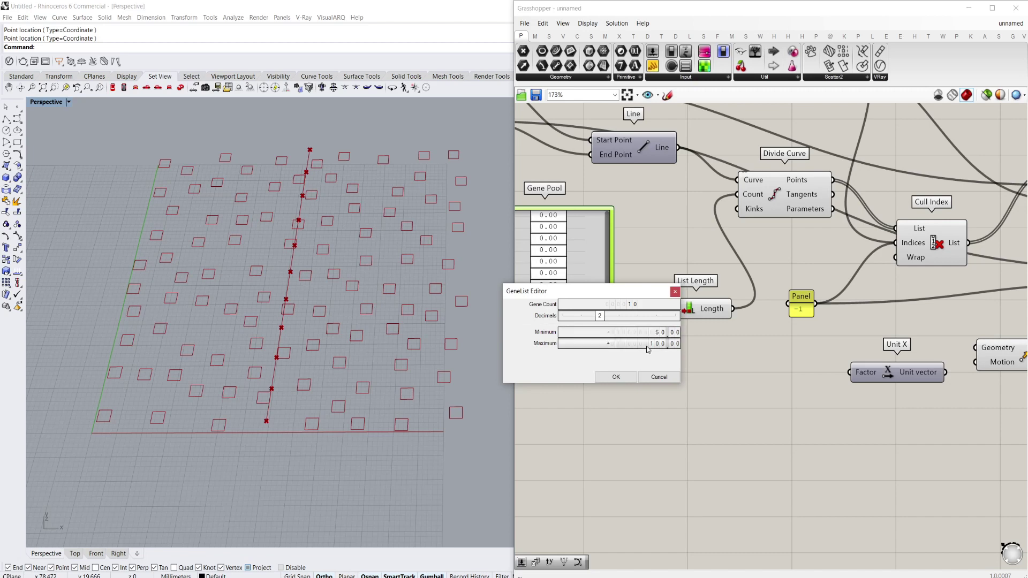
pyautogui.doubleClick(646, 347)
pyautogui.click(615, 376)
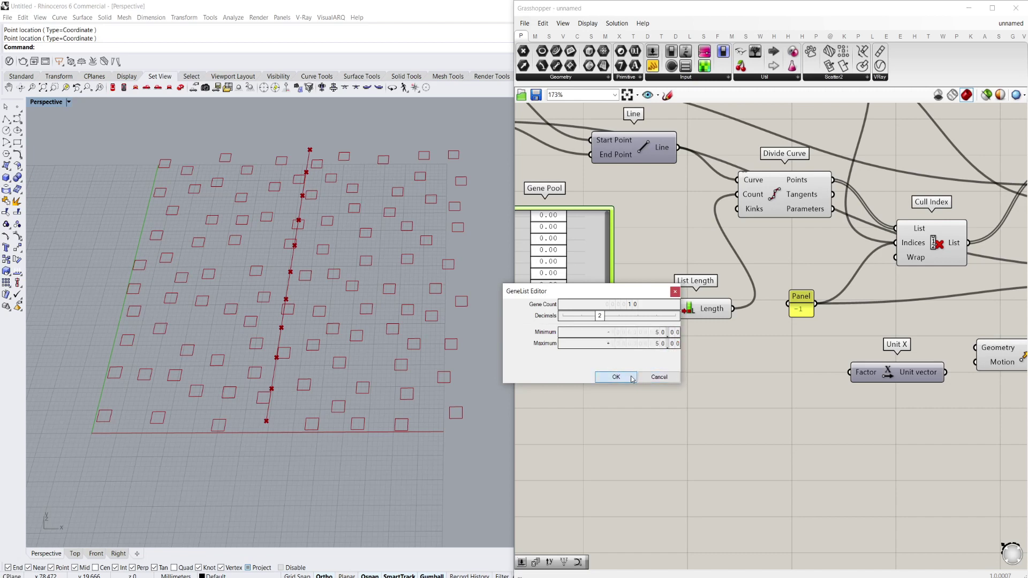
# Step: Connect the Gene Pool to Unit X's Factor input and the resulting Unit vector to Move's Motion input
pyautogui.scroll(-2, 738, 327)
pyautogui.moveTo(749, 324); pyautogui.dragTo(649, 309, button='right')
pyautogui.scroll(2, 712, 308)
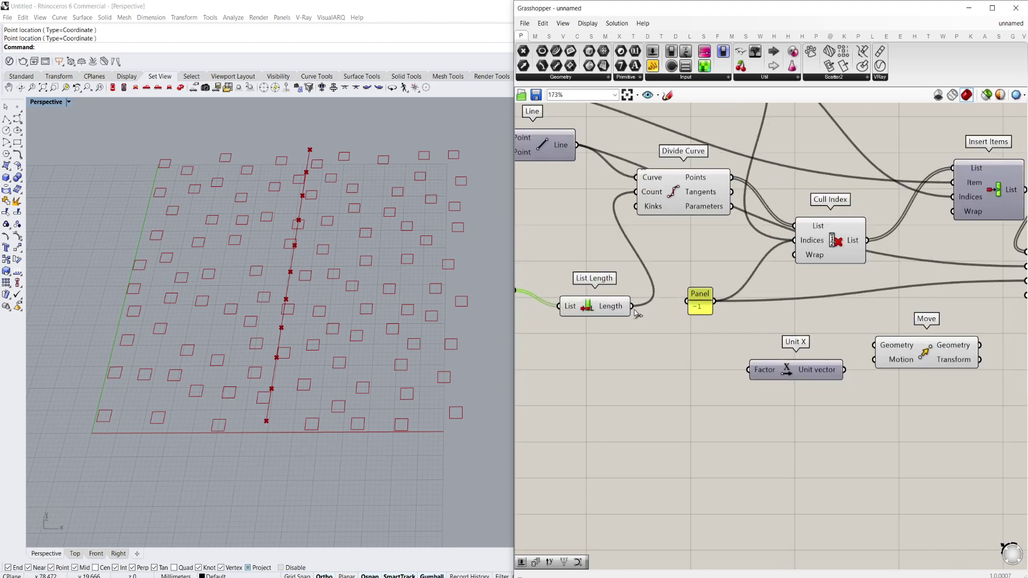
pyautogui.scroll(-2, 635, 314)
pyautogui.moveTo(614, 325); pyautogui.dragTo(858, 377)
pyautogui.scroll(3, 811, 388)
pyautogui.scroll(-2, 858, 376)
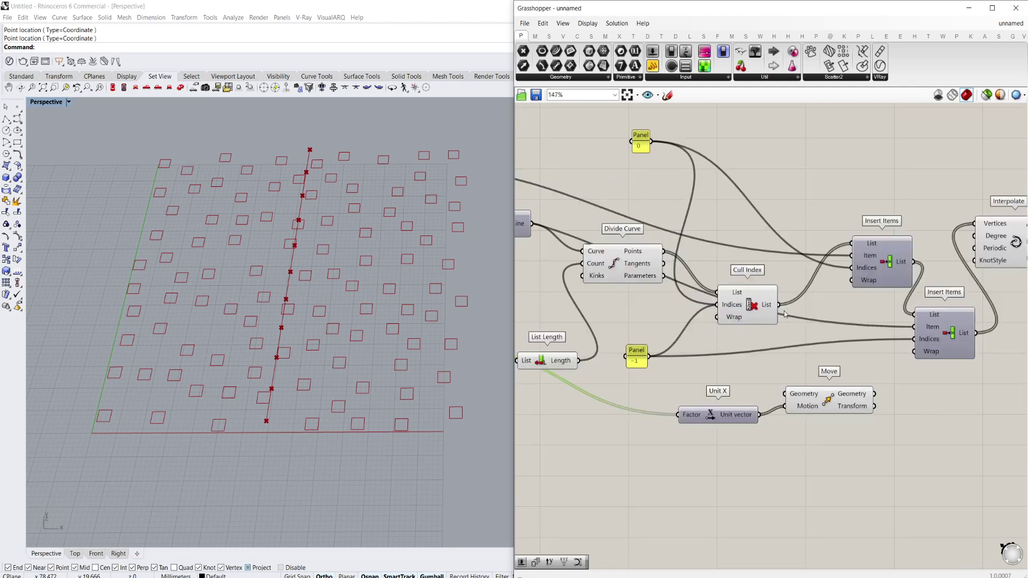
# Step: Connect the Cull Index List output to the Geometry input of Move
pyautogui.moveTo(778, 304); pyautogui.dragTo(806, 394)
pyautogui.moveTo(805, 397); pyautogui.dragTo(756, 369, button='right')
pyautogui.click(755, 369)
# Step: Set the Gene Pool values to 14.95, 22.92, -10.96, 6.19, 9.29, 8.26, 0.00, 10.32, 16.51 and -13.42
pyautogui.scroll(-4, 929, 354)
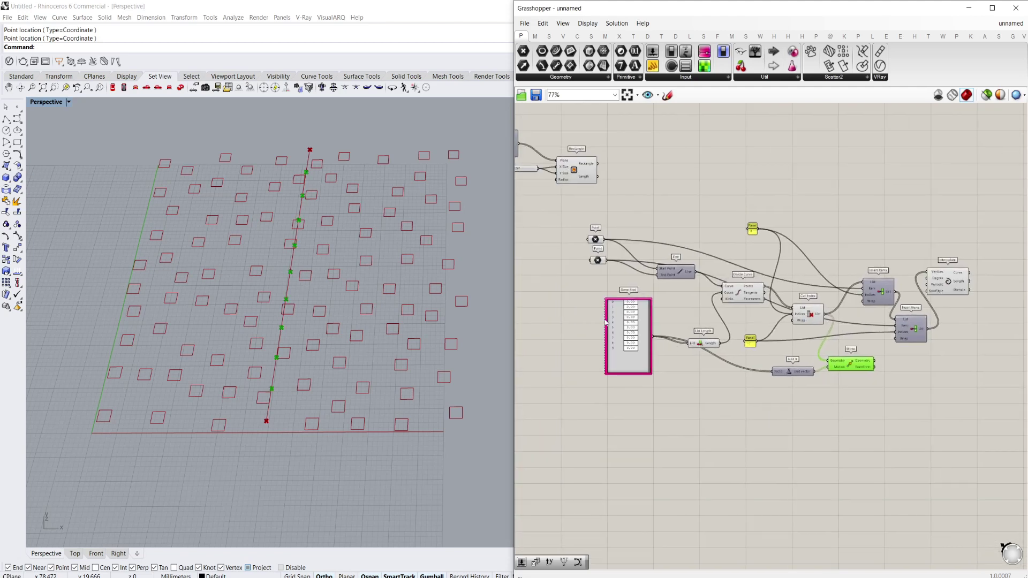
pyautogui.scroll(5, 596, 330)
pyautogui.moveTo(674, 378); pyautogui.dragTo(680, 356)
pyautogui.moveTo(678, 335); pyautogui.dragTo(681, 333)
pyautogui.moveTo(677, 321); pyautogui.dragTo(679, 310)
pyautogui.moveTo(677, 302); pyautogui.dragTo(672, 296)
pyautogui.moveTo(672, 293); pyautogui.dragTo(678, 270)
# Step: Connect Move's Geometry output to the upper Insert Items List input in place of Cull Index
pyautogui.scroll(-4, 929, 326)
pyautogui.moveTo(942, 324); pyautogui.dragTo(696, 313, button='right')
pyautogui.scroll(3, 810, 328)
pyautogui.click(766, 381)
pyautogui.moveTo(828, 302); pyautogui.dragTo(788, 354, button='right')
pyautogui.scroll(2, 789, 386)
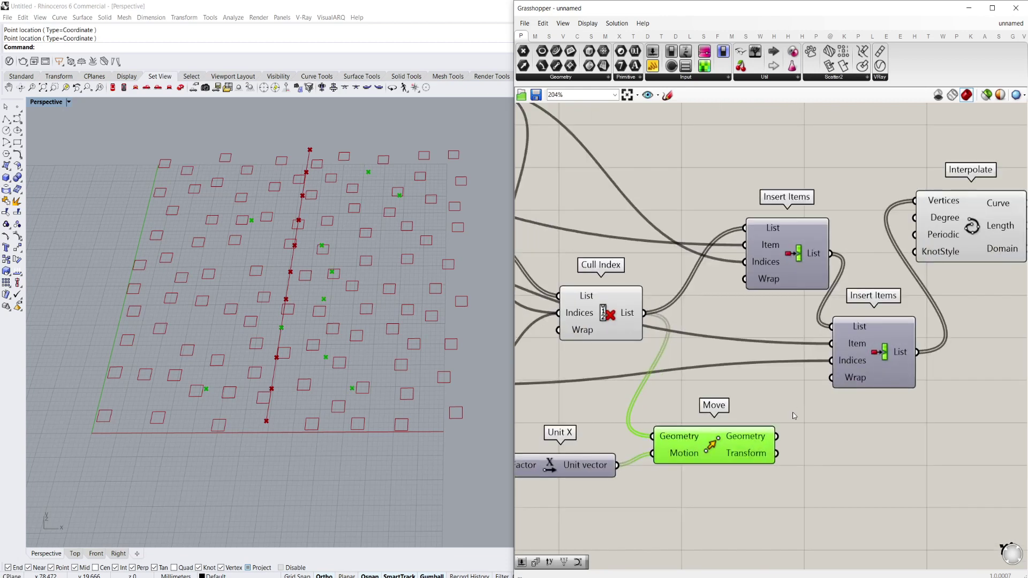
pyautogui.scroll(-2, 774, 415)
pyautogui.moveTo(765, 403); pyautogui.dragTo(773, 396, button='right')
pyautogui.moveTo(779, 420); pyautogui.dragTo(759, 270)
pyautogui.scroll(-3, 758, 273)
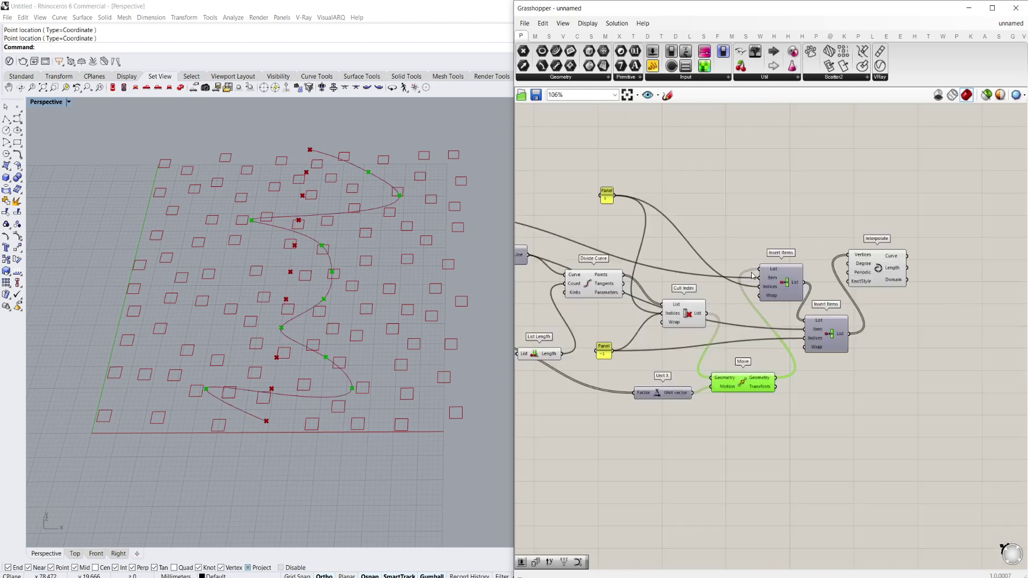
# Step: Turn off the preview of the Move, Cull Index and Divide Curve components
pyautogui.moveTo(570, 321); pyautogui.dragTo(690, 320, button='right')
pyautogui.scroll(4, 639, 316)
pyautogui.click(571, 408)
pyautogui.scroll(-2, 717, 359)
pyautogui.moveTo(743, 347); pyautogui.dragTo(623, 340, button='right')
pyautogui.click(812, 381)
pyautogui.hotkey('ctrl', 'q')
pyautogui.click(770, 299)
pyautogui.hotkey('ctrl', 'q')
pyautogui.click(663, 270)
pyautogui.hotkey('ctrl', 'q')
pyautogui.moveTo(777, 263); pyautogui.dragTo(683, 289, button='right')
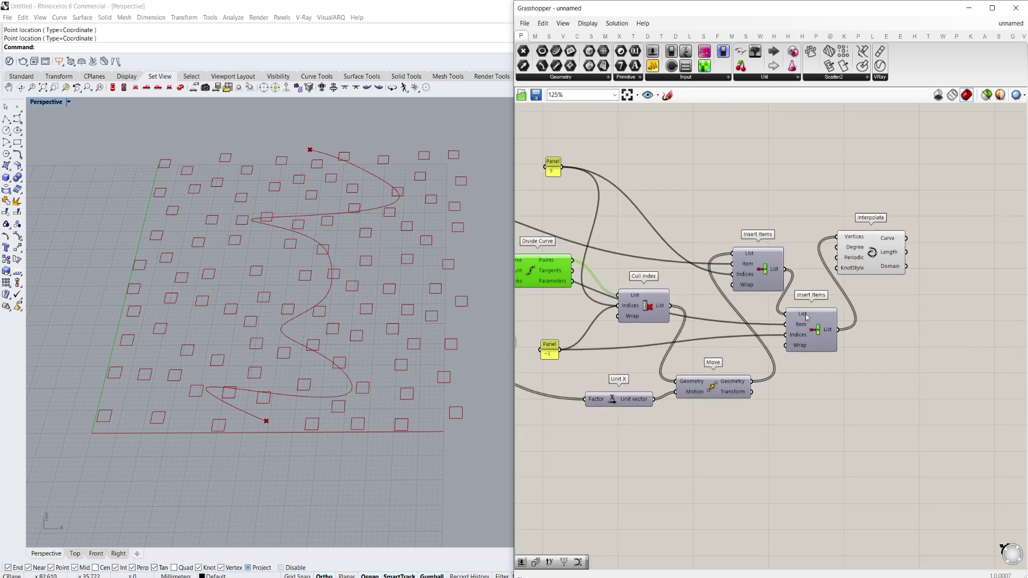
# Step: Select Interpolate to highlight its curve and set the last Gene Pool value to -11.43
pyautogui.moveTo(881, 239); pyautogui.dragTo(892, 243)
pyautogui.moveTo(578, 299); pyautogui.dragTo(787, 302, button='right')
pyautogui.scroll(2, 642, 319)
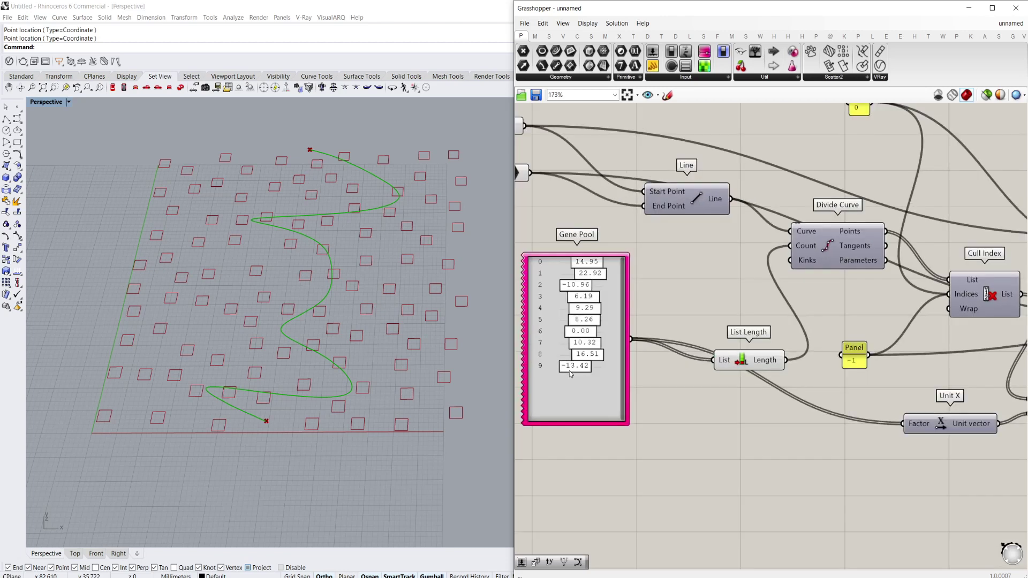
pyautogui.moveTo(570, 371); pyautogui.dragTo(572, 369)
pyautogui.moveTo(600, 263); pyautogui.dragTo(595, 263)
# Step: Reshape the curve by adjusting the Gene Pool's first two and last two values, setting index 1 to 7.75 and index 8 to 12.37
pyautogui.scroll(-2, 596, 262)
pyautogui.moveTo(776, 299); pyautogui.dragTo(646, 296, button='right')
pyautogui.scroll(-1, 645, 296)
pyautogui.moveTo(577, 337); pyautogui.dragTo(619, 336, button='right')
pyautogui.scroll(1, 619, 336)
pyautogui.moveTo(560, 263); pyautogui.dragTo(648, 303, button='right')
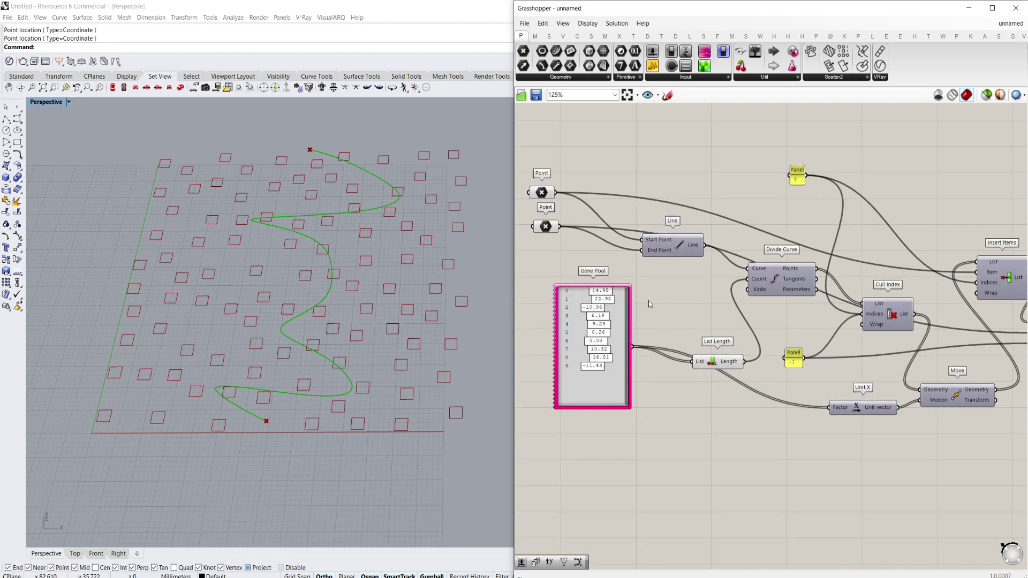
pyautogui.moveTo(604, 286); pyautogui.dragTo(599, 300)
pyautogui.moveTo(594, 365); pyautogui.dragTo(606, 362)
# Step: Turn Move's preview back on and set the last Gene Pool value to 8.63
pyautogui.moveTo(867, 364); pyautogui.dragTo(724, 361, button='right')
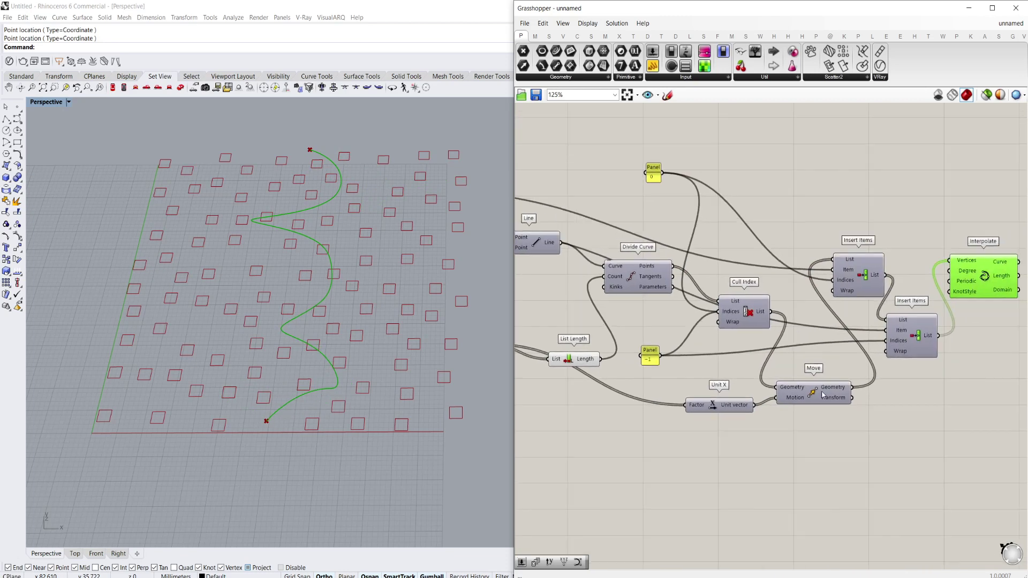
pyautogui.click(808, 395)
pyautogui.moveTo(552, 367); pyautogui.dragTo(698, 362, button='right')
pyautogui.scroll(3, 698, 361)
pyautogui.moveTo(556, 357); pyautogui.dragTo(547, 354)
pyautogui.scroll(-3, 681, 293)
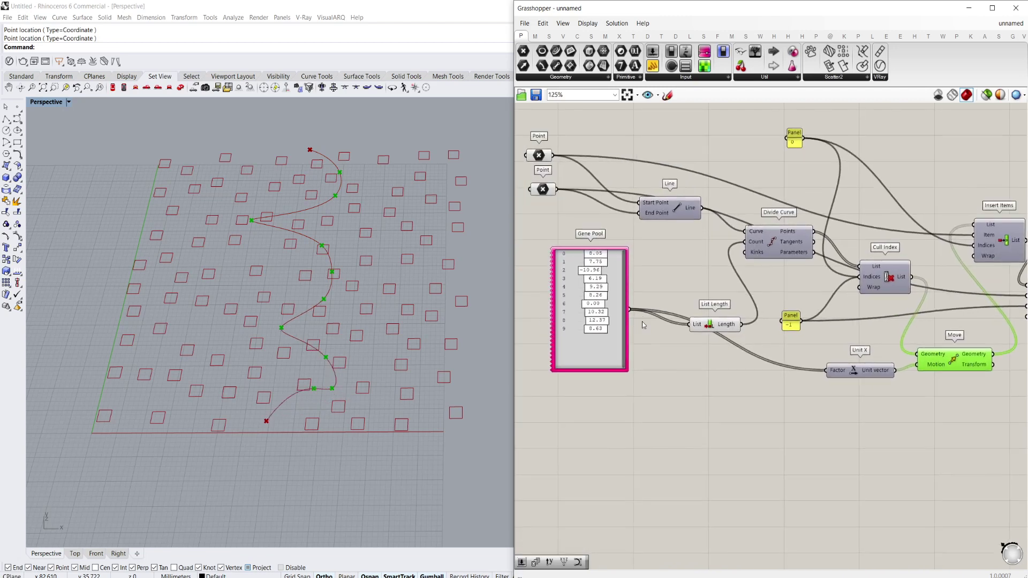
# Step: Examine the data arriving at Move's Geometry and Motion inputs
pyautogui.moveTo(643, 325); pyautogui.dragTo(567, 335, button='right')
pyautogui.scroll(-1, 788, 325)
pyautogui.scroll(3, 738, 354)
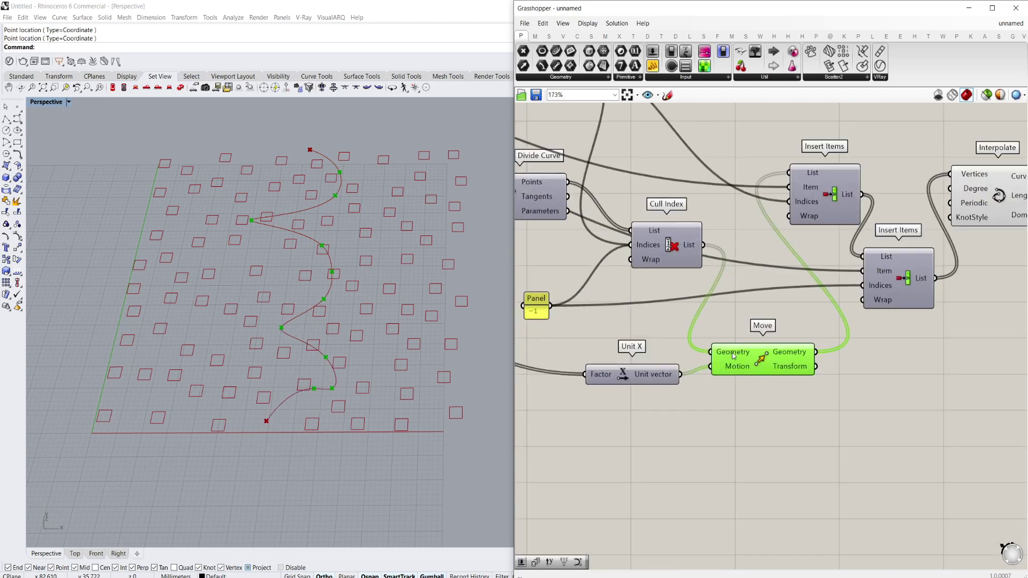
pyautogui.scroll(-4, 733, 356)
pyautogui.scroll(3, 849, 345)
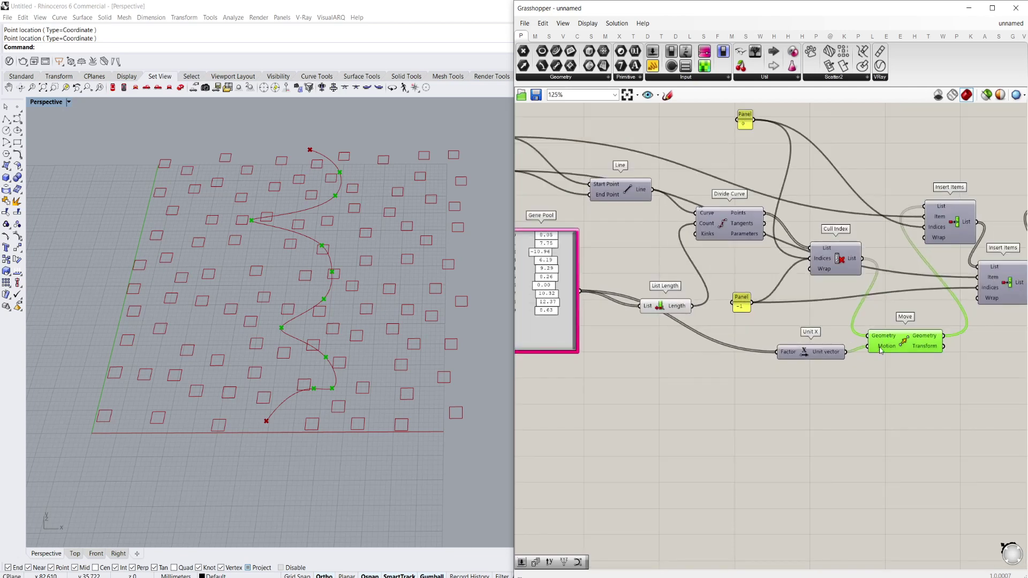
pyautogui.moveTo(882, 338)
# Step: Shift List Length slightly upward and apply the expression x+1 to Divide Curve's Count input
pyautogui.moveTo(674, 303); pyautogui.dragTo(670, 281)
pyautogui.scroll(3, 670, 282)
pyautogui.rightClick(721, 197)
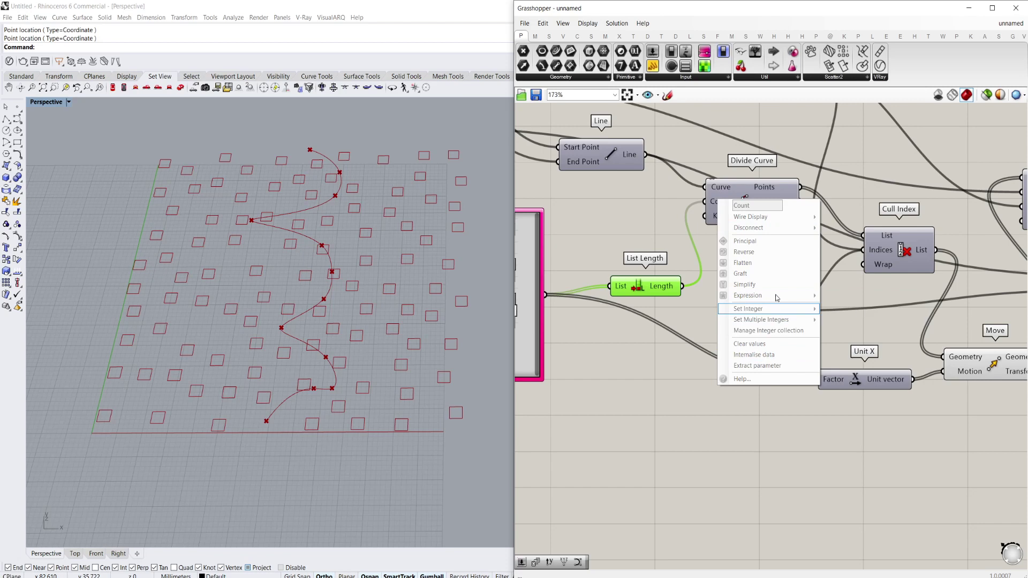
pyautogui.rightClick(714, 201)
pyautogui.moveTo(784, 296)
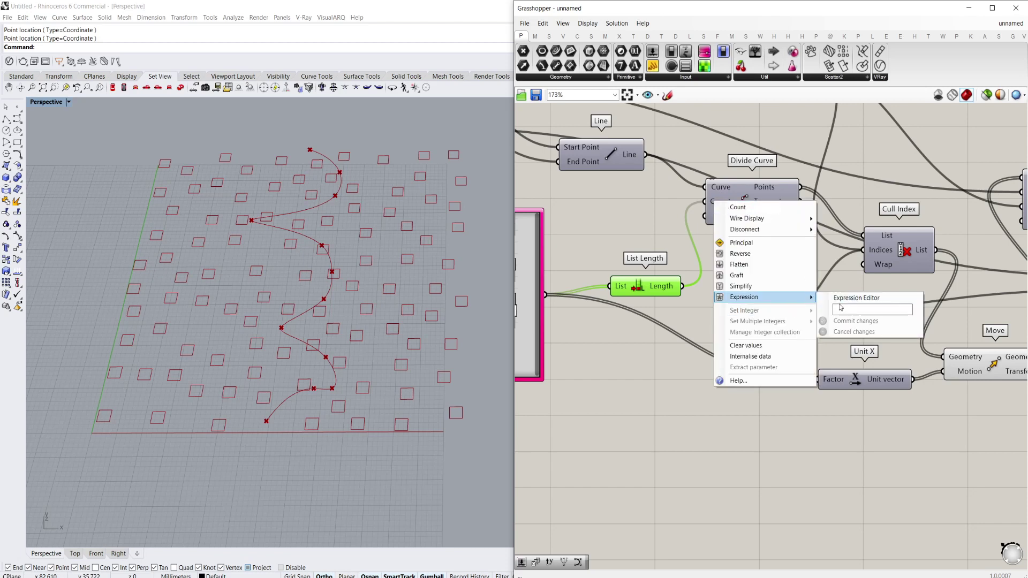
pyautogui.click(840, 308)
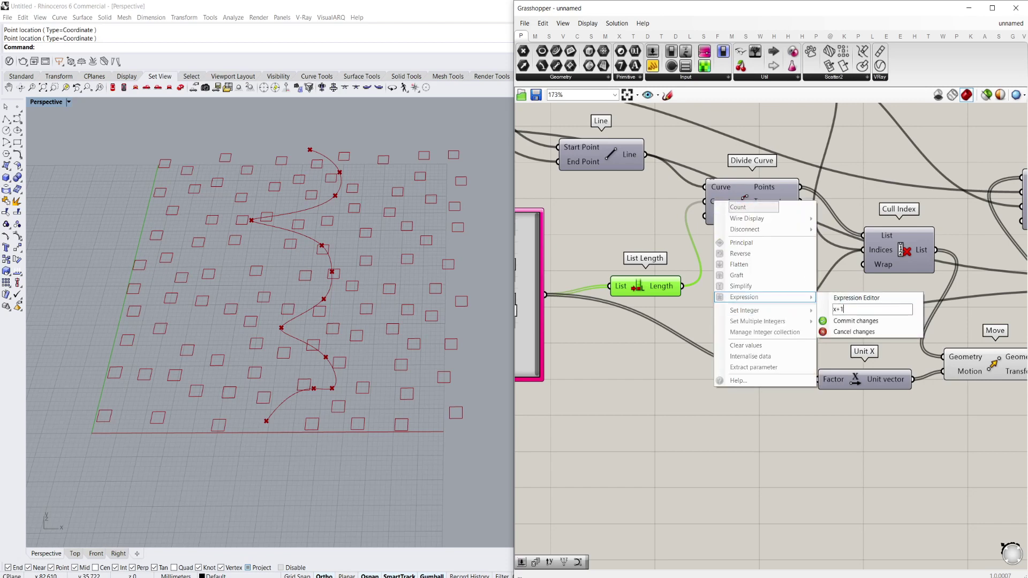
pyautogui.click(842, 322)
# Step: Move the Interpolate component farther away from the Insert Items components
pyautogui.scroll(-2, 842, 325)
pyautogui.moveTo(842, 325); pyautogui.dragTo(718, 333, button='right')
pyautogui.moveTo(782, 315); pyautogui.dragTo(760, 317, button='right')
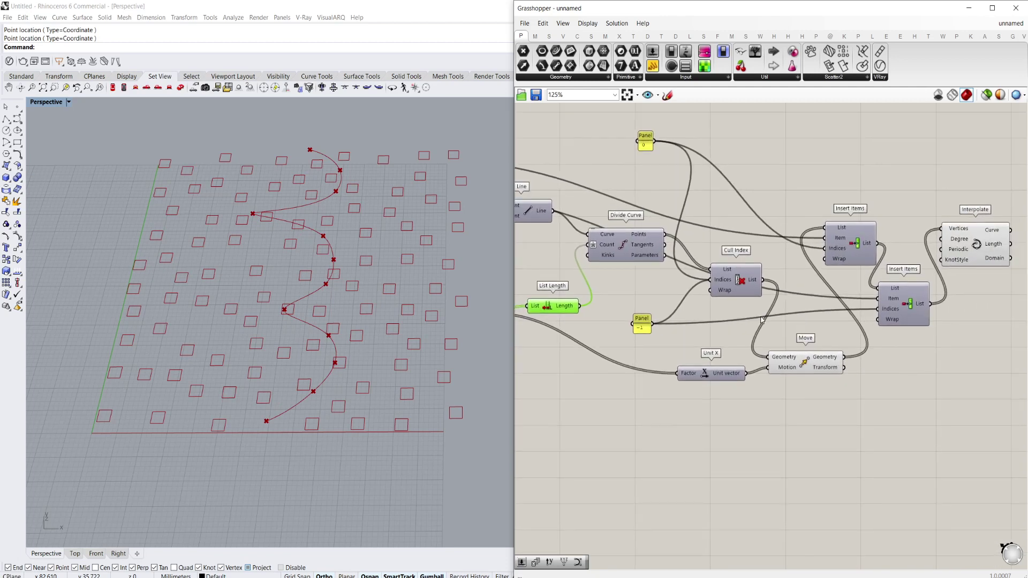
pyautogui.scroll(-2, 771, 316)
pyautogui.scroll(2, 879, 271)
pyautogui.moveTo(932, 260); pyautogui.dragTo(762, 327, button='right')
pyautogui.click(785, 295)
pyautogui.moveTo(760, 325); pyautogui.dragTo(812, 398)
pyautogui.moveTo(841, 422); pyautogui.dragTo(766, 381, button='right')
pyautogui.scroll(2, 766, 381)
pyautogui.scroll(-3, 768, 381)
pyautogui.scroll(2, 756, 381)
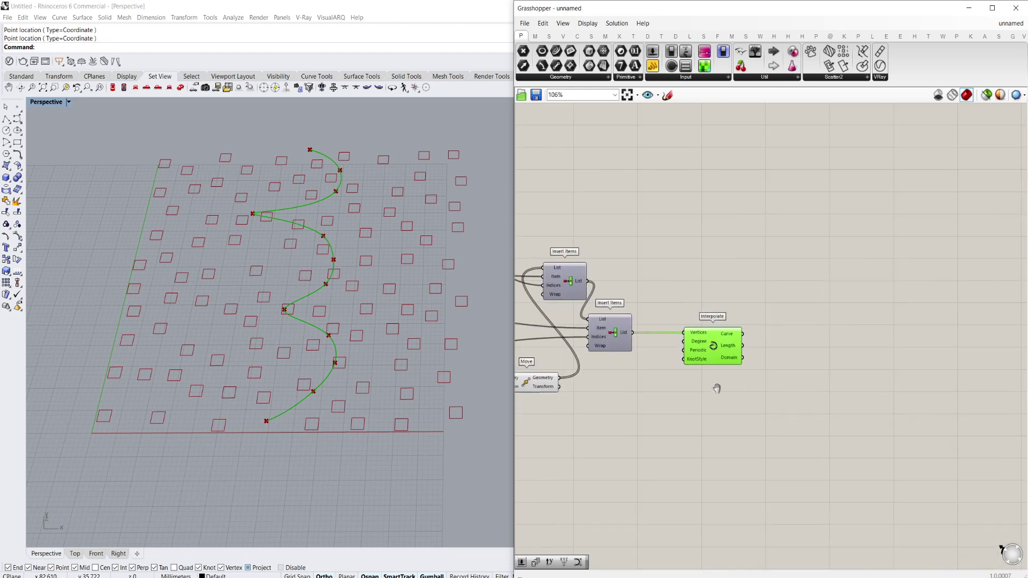
pyautogui.click(760, 383)
pyautogui.doubleClick(764, 413)
pyautogui.press('Escape')
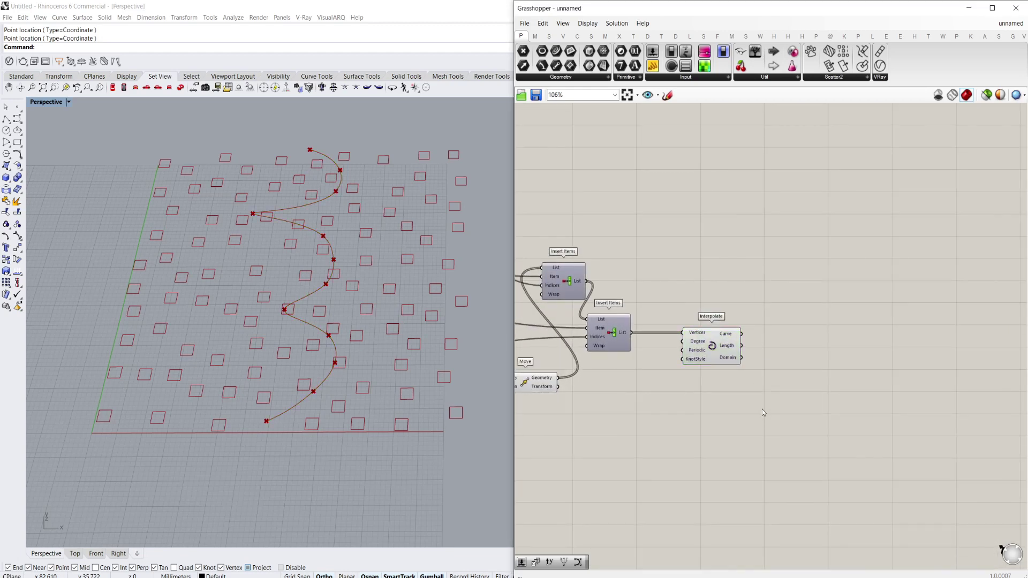
# Step: Place a Galapagos component above and beyond the Interpolate component
pyautogui.scroll(3, 252, 226)
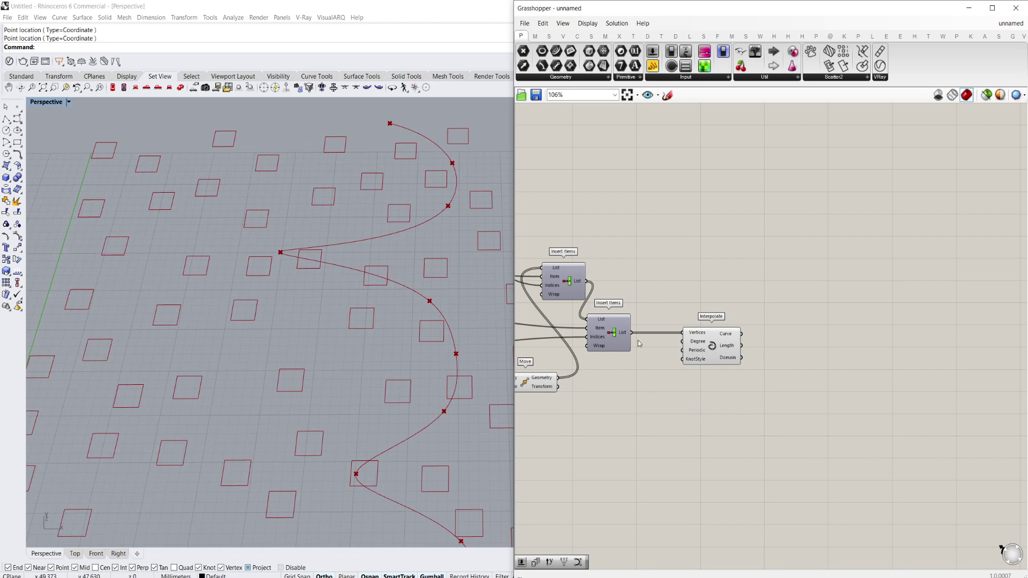
pyautogui.moveTo(792, 51); pyautogui.dragTo(797, 299)
pyautogui.scroll(3, 808, 294)
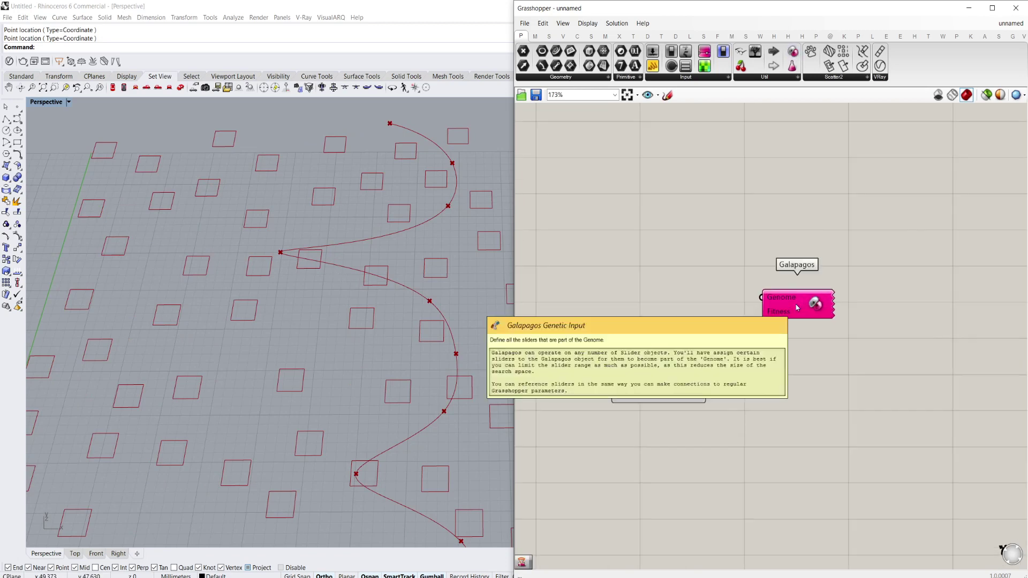
pyautogui.scroll(2, 850, 255)
pyautogui.scroll(-2, 832, 265)
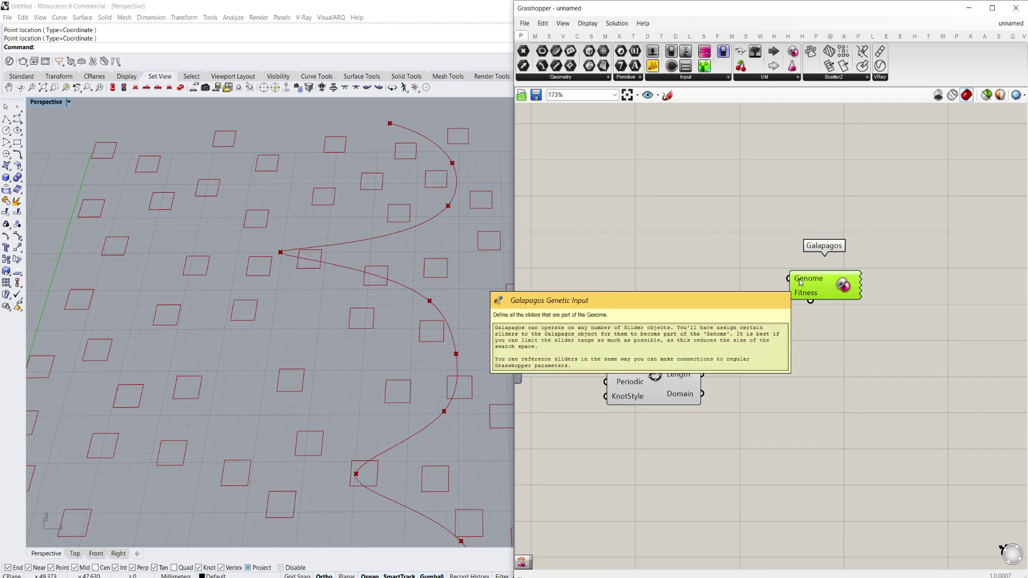
pyautogui.moveTo(809, 299)
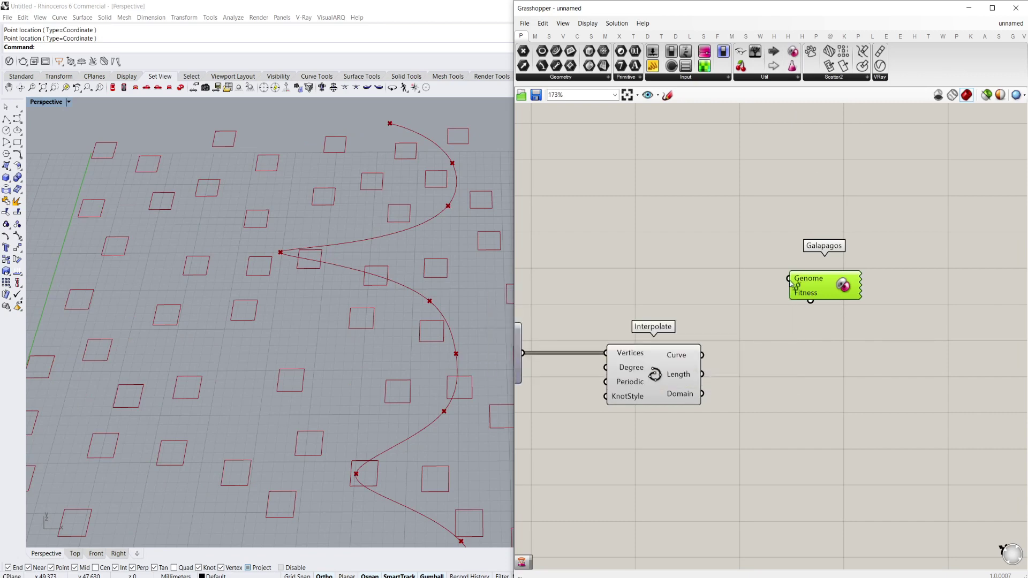
# Step: Connect Galapagos's Genome input to the Gene Pool
pyautogui.scroll(-6, 801, 280)
pyautogui.scroll(6, 607, 284)
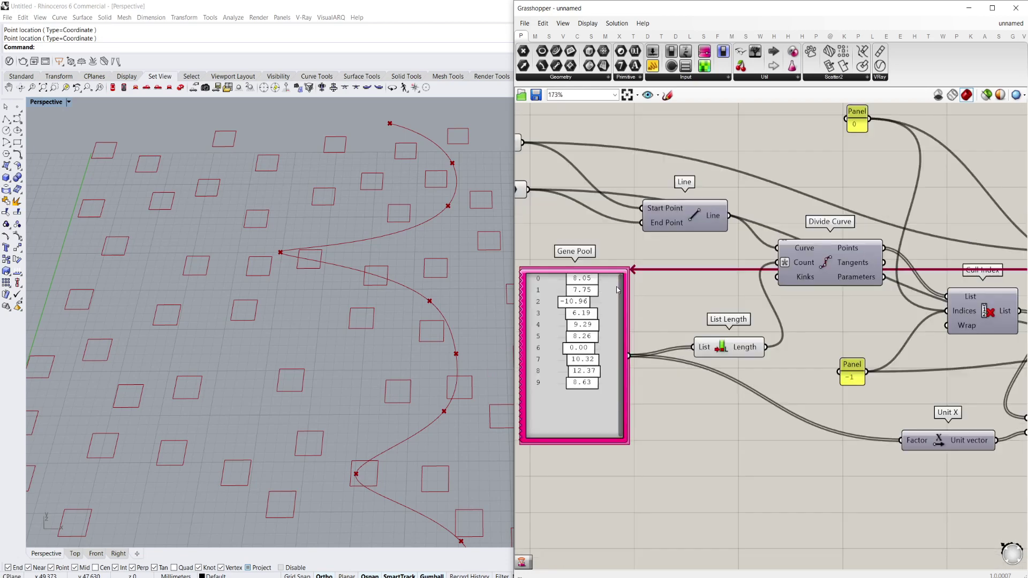
pyautogui.scroll(-1, 691, 267)
pyautogui.moveTo(748, 275); pyautogui.dragTo(662, 278, button='right')
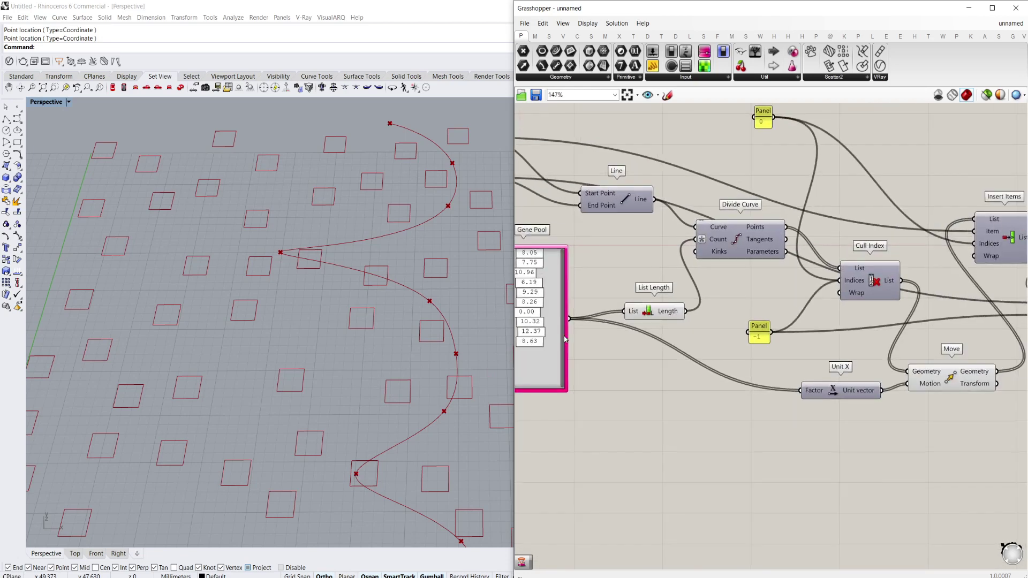
pyautogui.click(564, 338)
pyautogui.scroll(-3, 643, 326)
pyautogui.moveTo(688, 319); pyautogui.dragTo(601, 313, button='right')
pyautogui.moveTo(977, 274); pyautogui.dragTo(870, 199)
pyautogui.moveTo(706, 200); pyautogui.dragTo(844, 187, button='right')
pyautogui.scroll(2, 746, 227)
pyautogui.scroll(-1, 642, 266)
pyautogui.scroll(8, 611, 268)
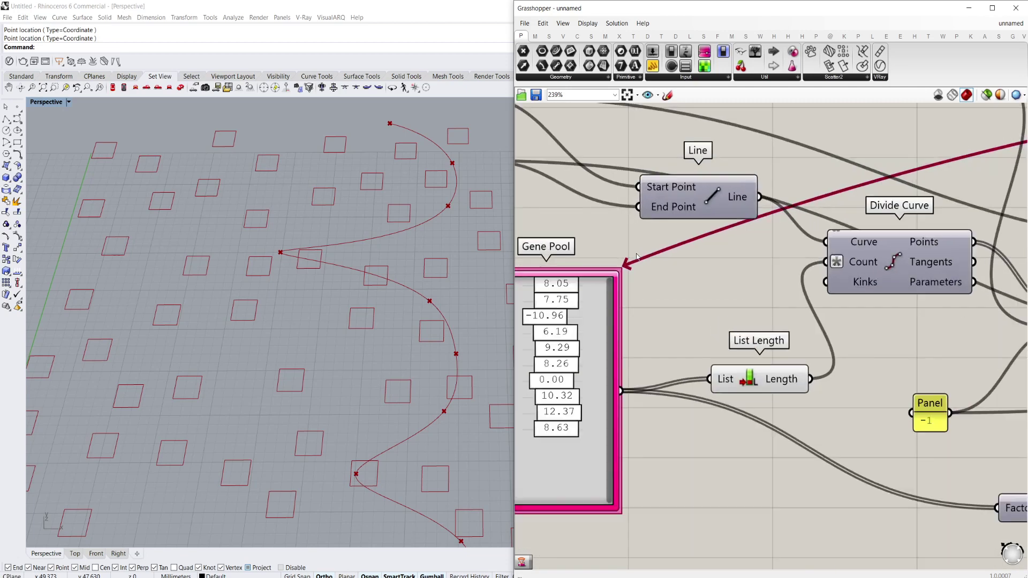
pyautogui.scroll(-6, 606, 262)
pyautogui.moveTo(611, 266); pyautogui.dragTo(610, 266)
pyautogui.scroll(-2, 682, 303)
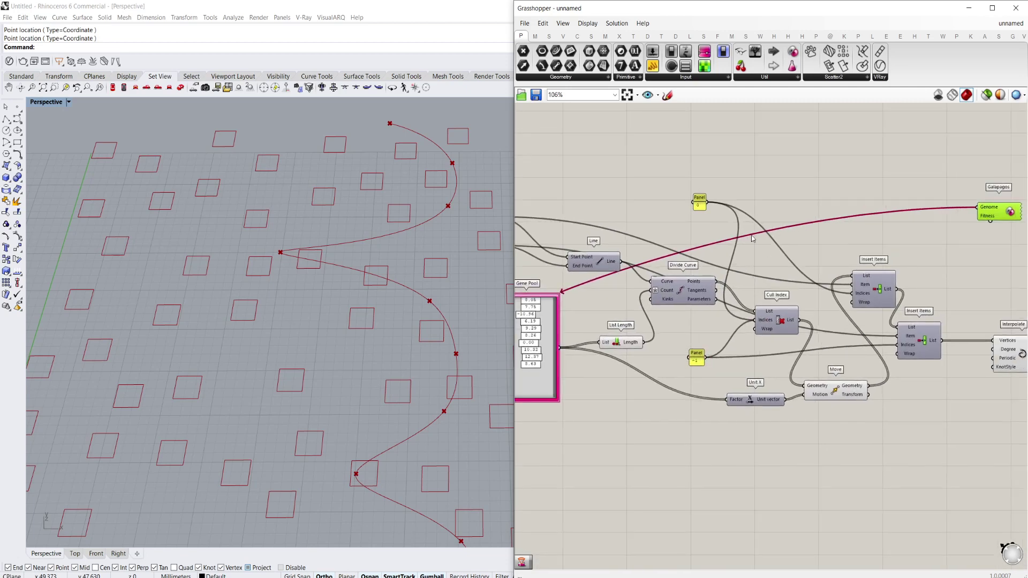
# Step: Review Galapagos's options, solvers and record settings, set Fitness to Minimize and accept the settings
pyautogui.moveTo(830, 253); pyautogui.dragTo(774, 271, button='right')
pyautogui.moveTo(855, 279); pyautogui.dragTo(760, 288, button='right')
pyautogui.moveTo(844, 269); pyautogui.dragTo(782, 275, button='right')
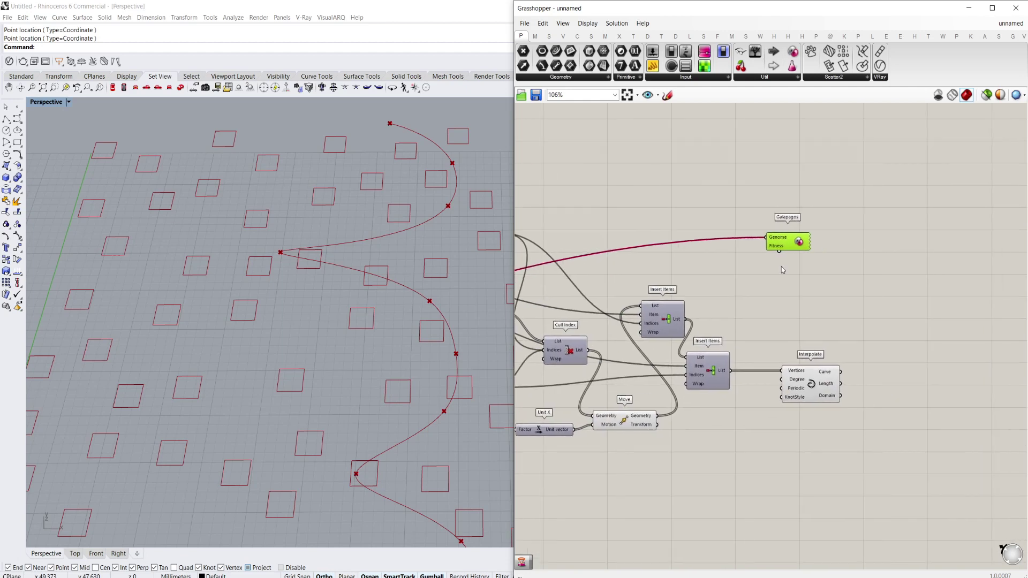
pyautogui.scroll(2, 782, 275)
pyautogui.moveTo(777, 244)
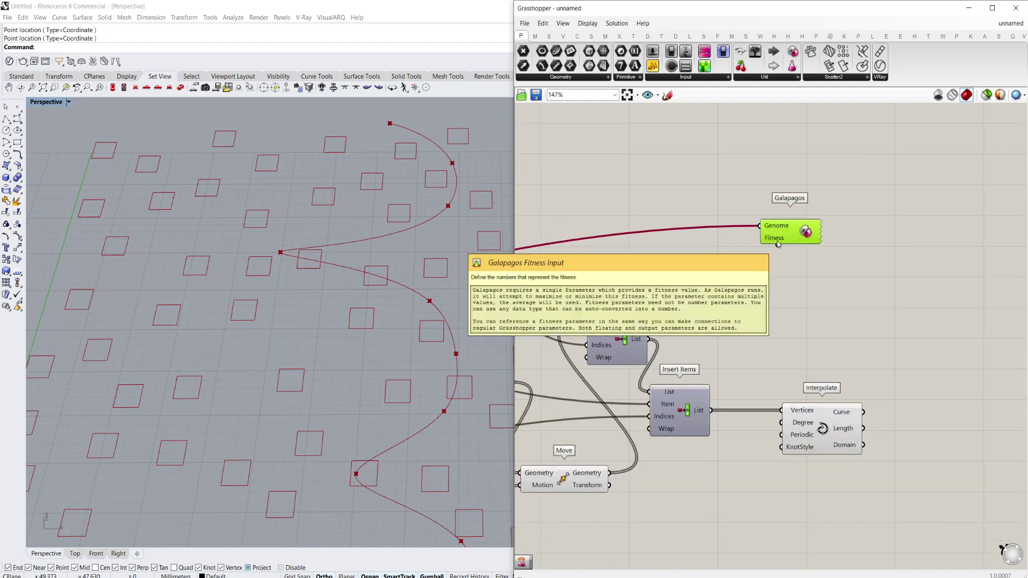
pyautogui.doubleClick(805, 234)
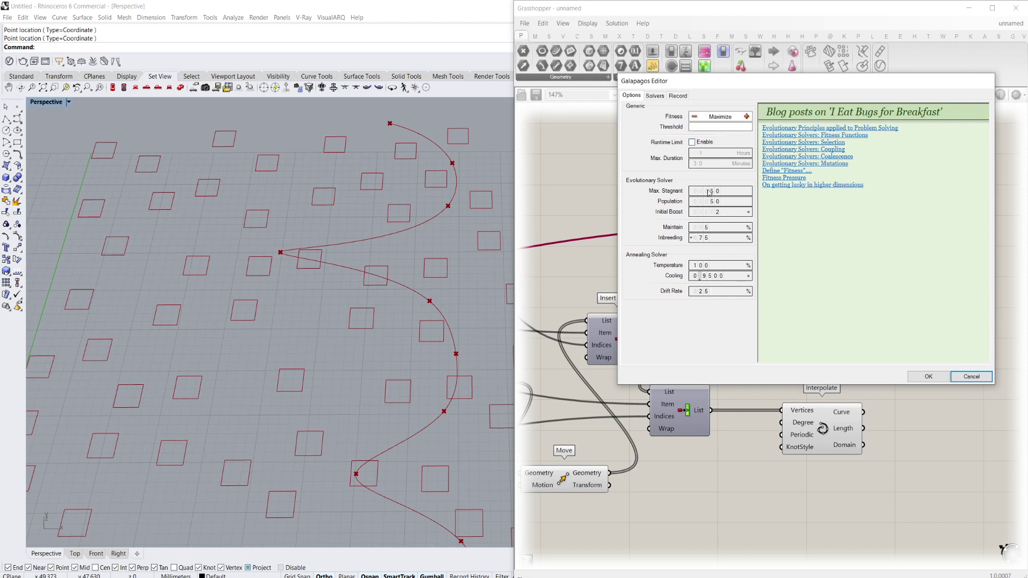
pyautogui.click(656, 97)
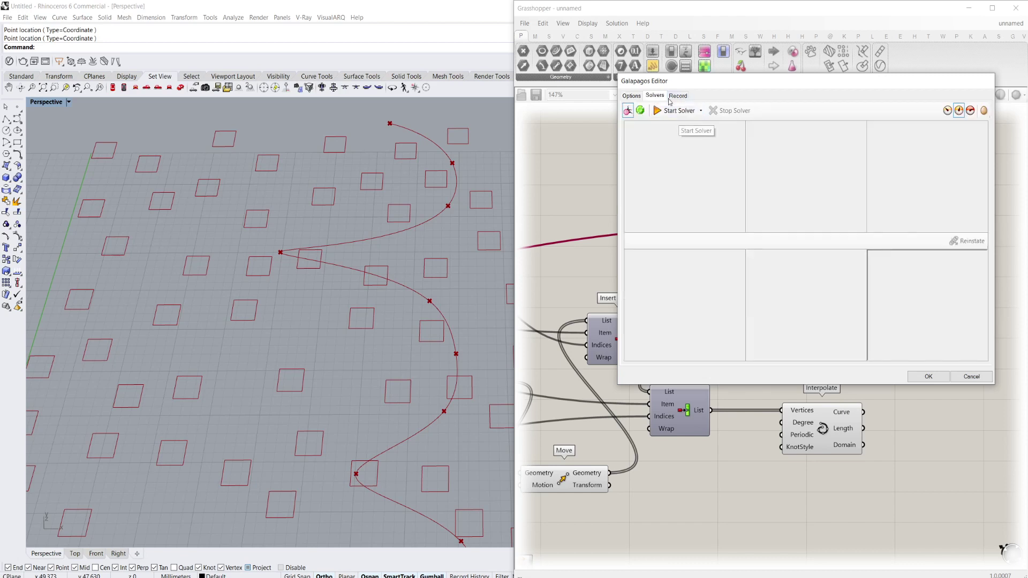
pyautogui.click(678, 95)
pyautogui.click(655, 96)
pyautogui.click(633, 95)
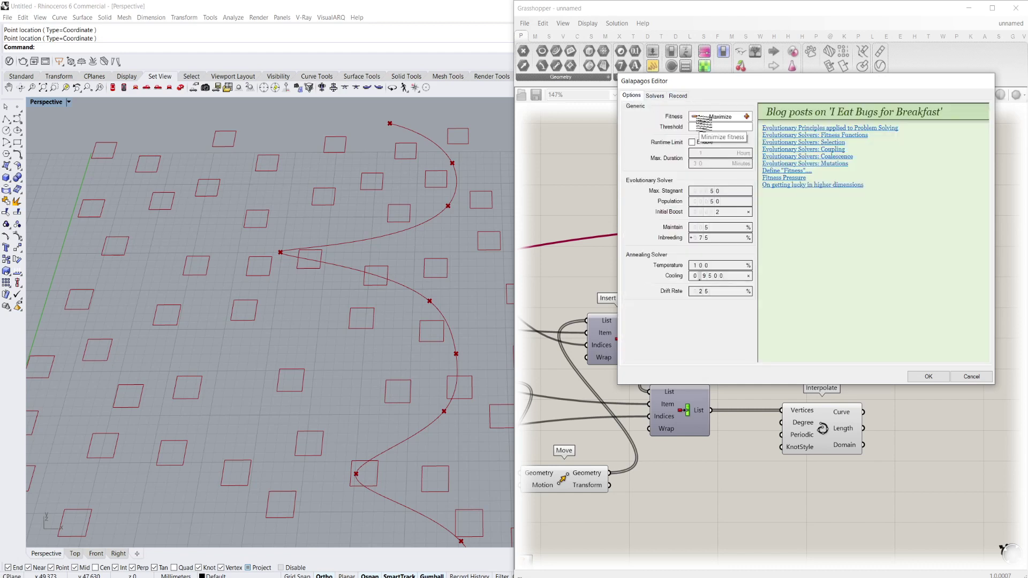
pyautogui.click(916, 379)
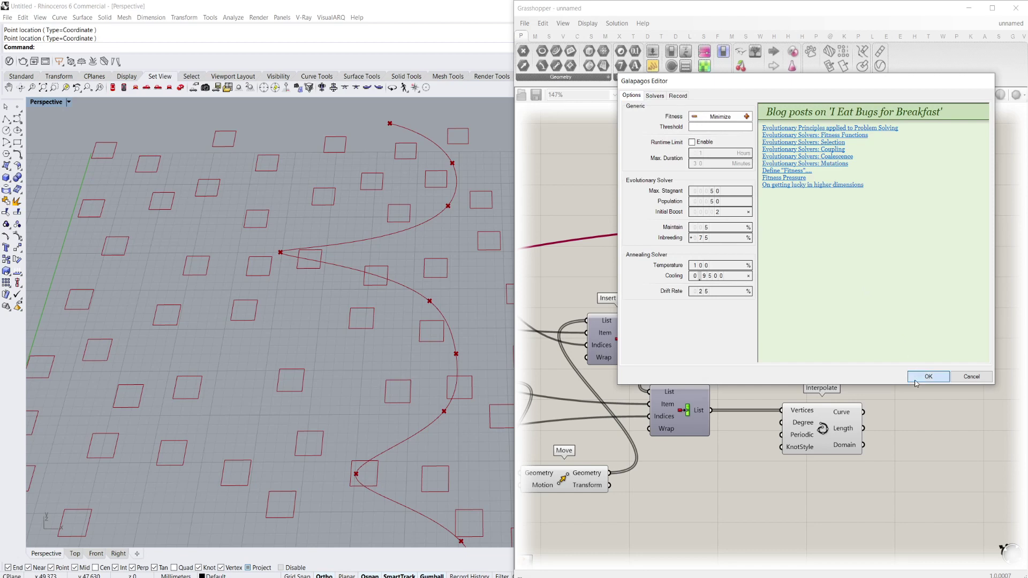
# Step: Move the Galapagos component farther beyond the Interpolate component
pyautogui.moveTo(948, 381); pyautogui.dragTo(766, 299, button='right')
pyautogui.moveTo(601, 228); pyautogui.dragTo(692, 293, button='right')
pyautogui.moveTo(689, 225); pyautogui.dragTo(838, 271)
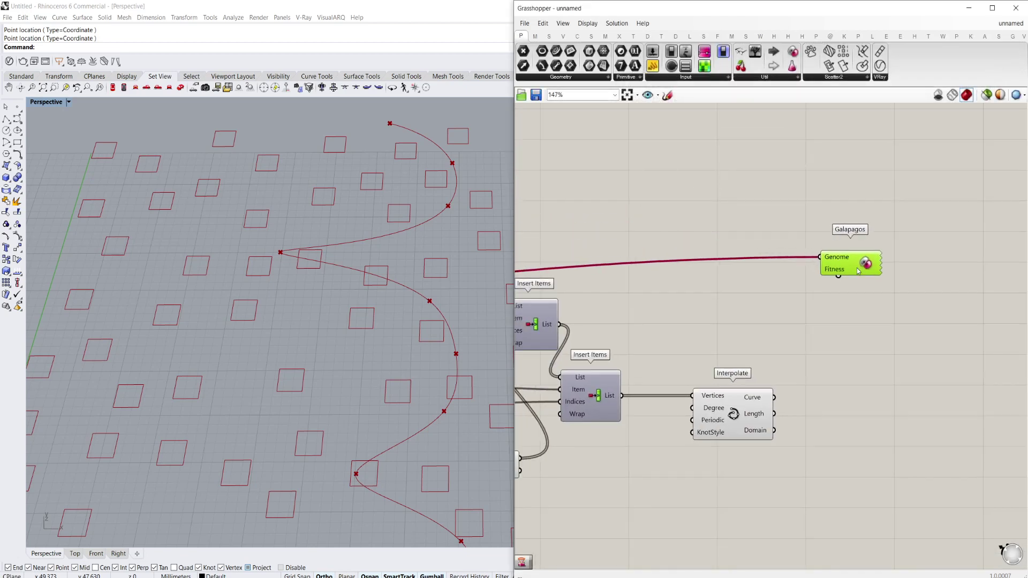
pyautogui.moveTo(837, 271); pyautogui.dragTo(791, 220, button='right')
pyautogui.scroll(-2, 791, 219)
pyautogui.scroll(3, 740, 324)
pyautogui.click(713, 320)
pyautogui.doubleClick(775, 326)
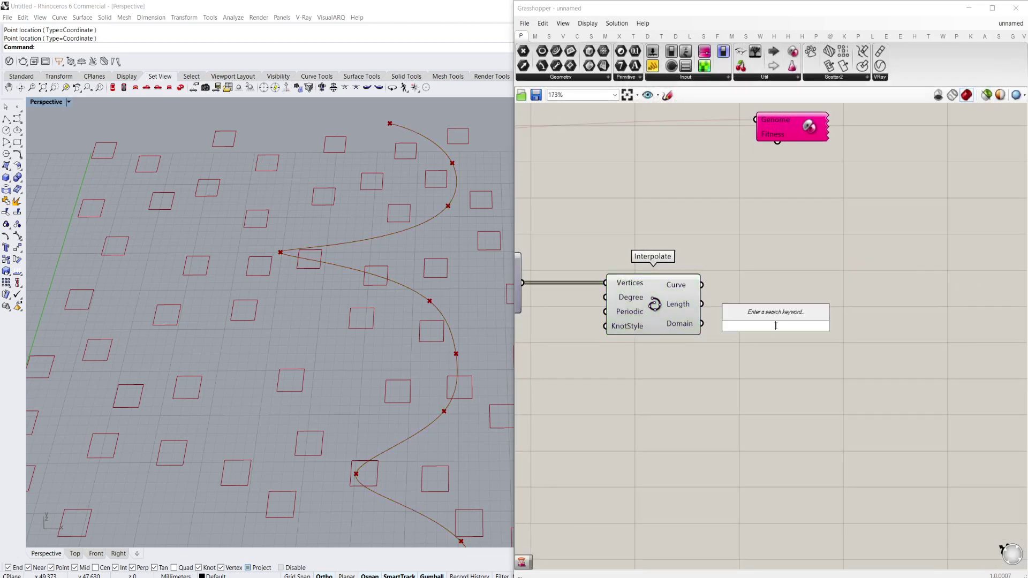
pyautogui.write('intersect')
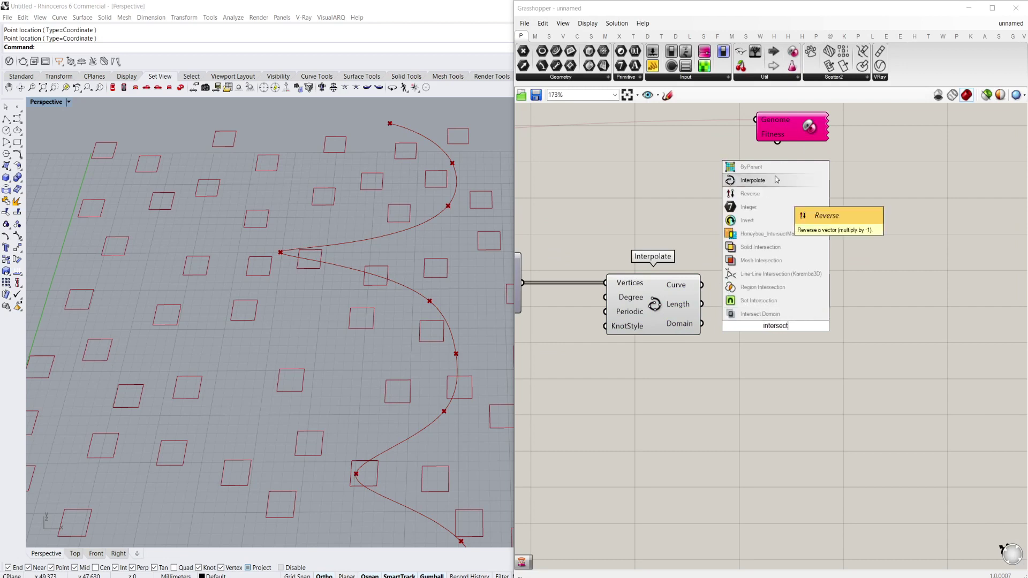
pyautogui.click(672, 117)
# Step: Place a Curve | Curve intersection component beyond the Interpolate component
pyautogui.click(619, 36)
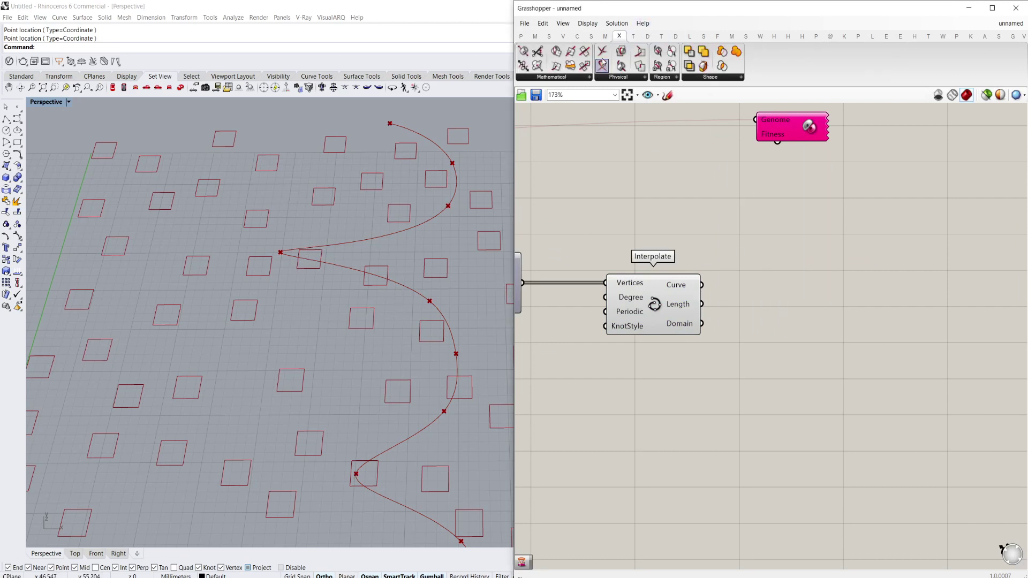
pyautogui.moveTo(602, 50)
pyautogui.mouseDown()
pyautogui.moveTo(697, 194)
pyautogui.moveTo(792, 263)
pyautogui.mouseUp()
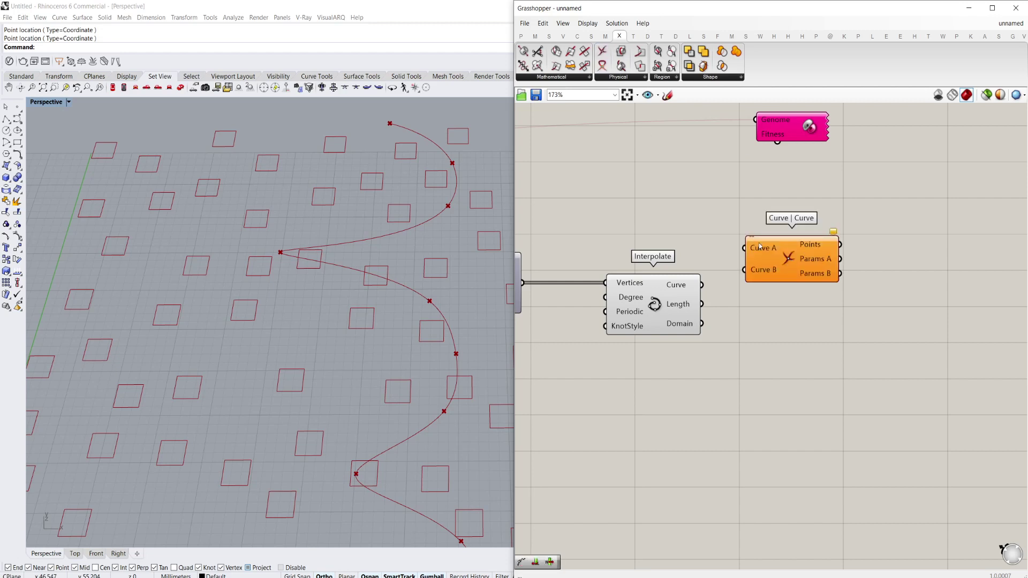
pyautogui.moveTo(788, 263); pyautogui.dragTo(810, 270, button='right')
pyautogui.click(838, 302)
# Step: Connect Interpolate's Curve output to Curve A and the random rectangles to Curve B of Curve | Curve
pyautogui.scroll(-3, 842, 302)
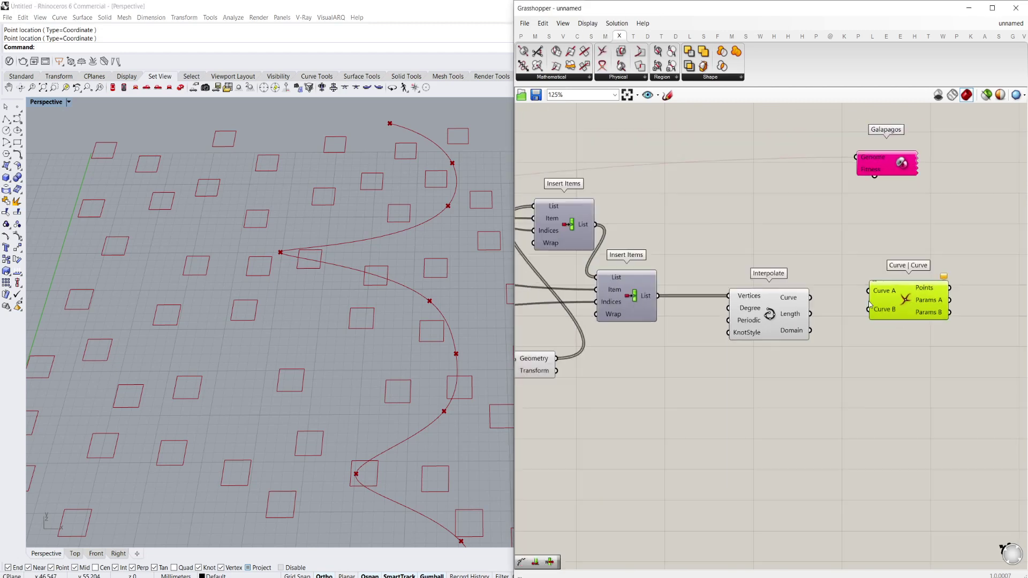
pyautogui.moveTo(825, 334); pyautogui.dragTo(701, 208)
pyautogui.click(873, 331)
pyautogui.scroll(-4, 902, 351)
pyautogui.scroll(3, 687, 306)
pyautogui.click(692, 212)
pyautogui.scroll(-4, 694, 212)
pyautogui.moveTo(756, 241); pyautogui.dragTo(624, 216, button='right')
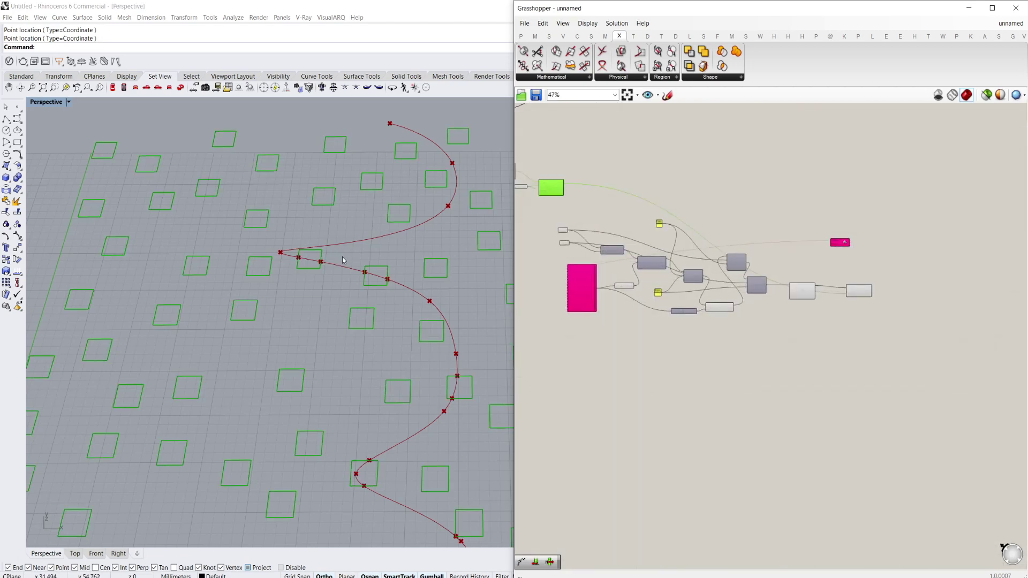
# Step: Move the Curve | Curve component slightly upward and inspect its intersection points in the Rhino viewport
pyautogui.scroll(3, 369, 268)
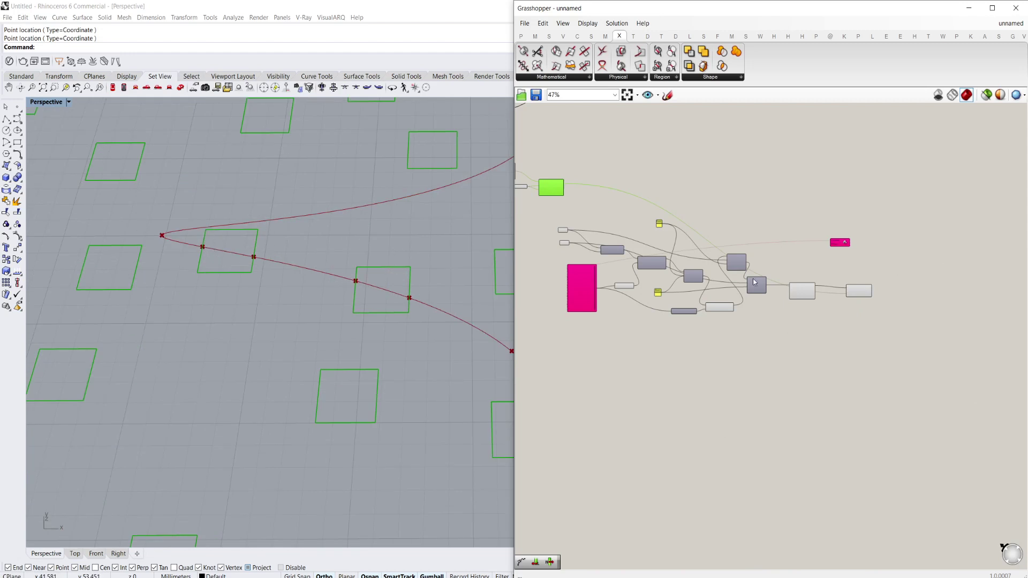
pyautogui.moveTo(872, 289); pyautogui.dragTo(829, 295, button='right')
pyautogui.scroll(4, 830, 295)
pyautogui.moveTo(807, 304); pyautogui.dragTo(807, 271)
pyautogui.moveTo(803, 273); pyautogui.dragTo(764, 312, button='right')
pyautogui.keyDown('shift'); pyautogui.moveTo(319, 289); pyautogui.dragTo(306, 322, button='right'); pyautogui.keyUp('shift')
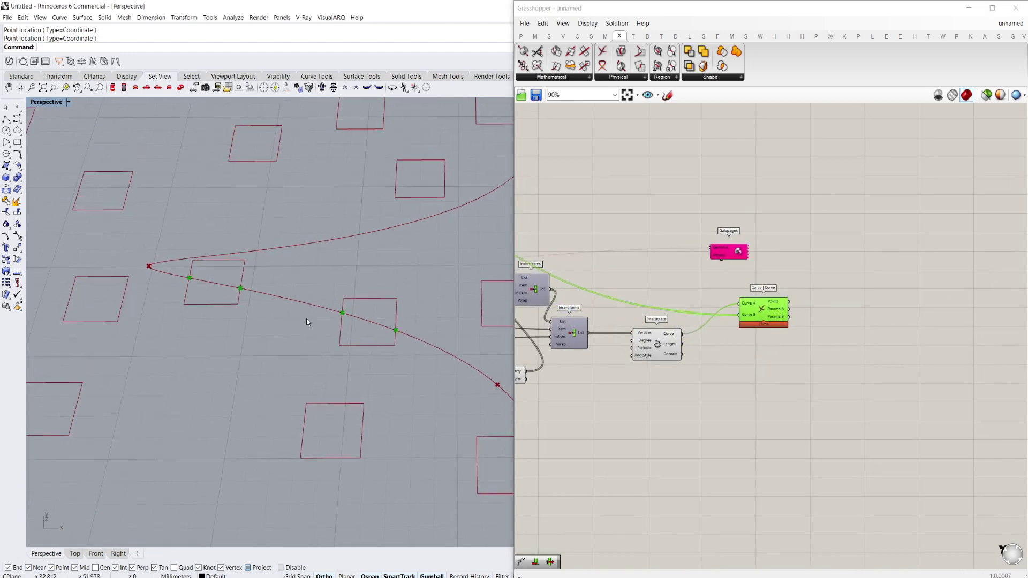
# Step: Add a List Length component beyond Curve | Curve and connect the Points output to its List input
pyautogui.scroll(3, 892, 326)
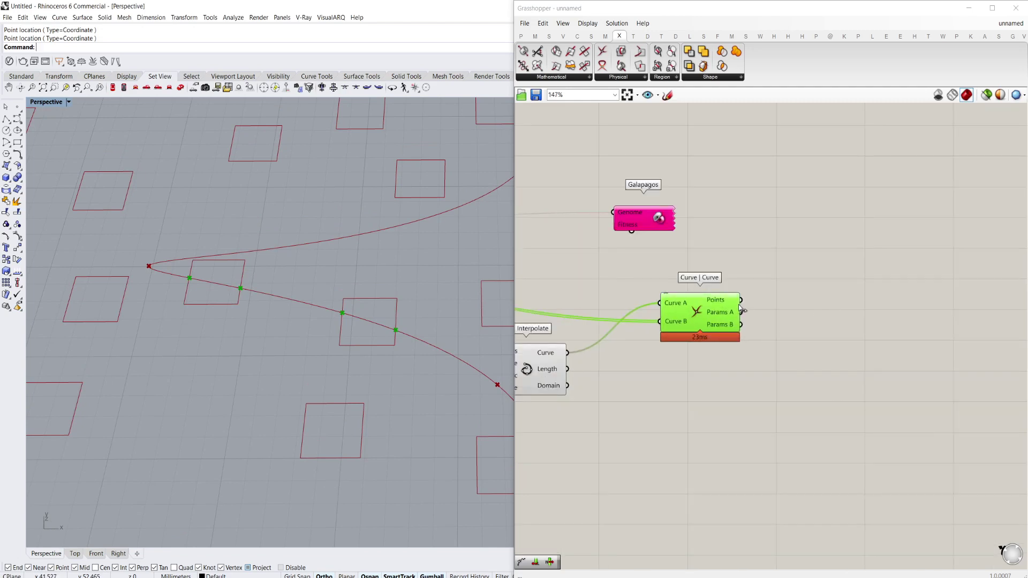
pyautogui.moveTo(740, 311)
pyautogui.doubleClick(788, 348)
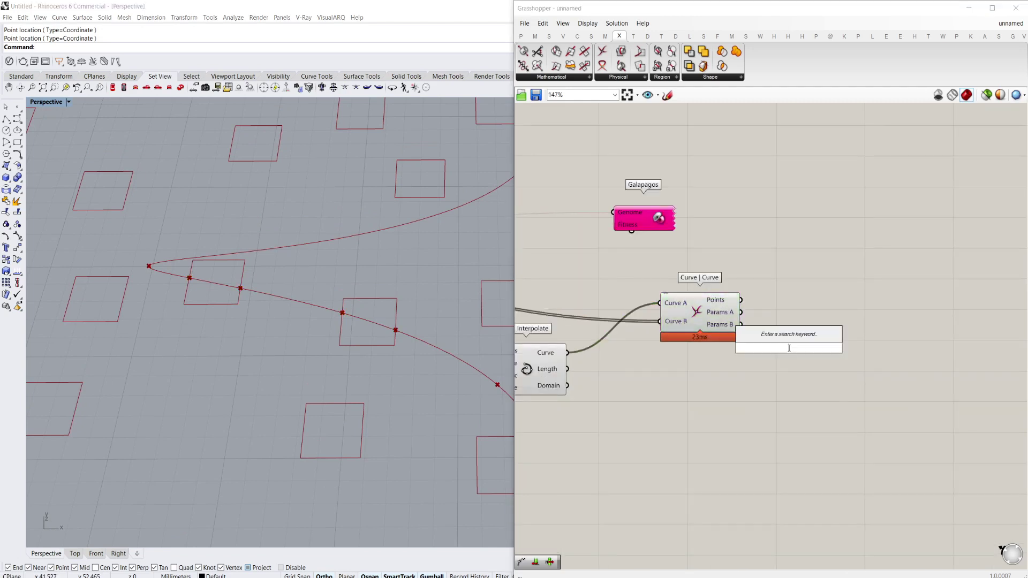
pyautogui.write('list l')
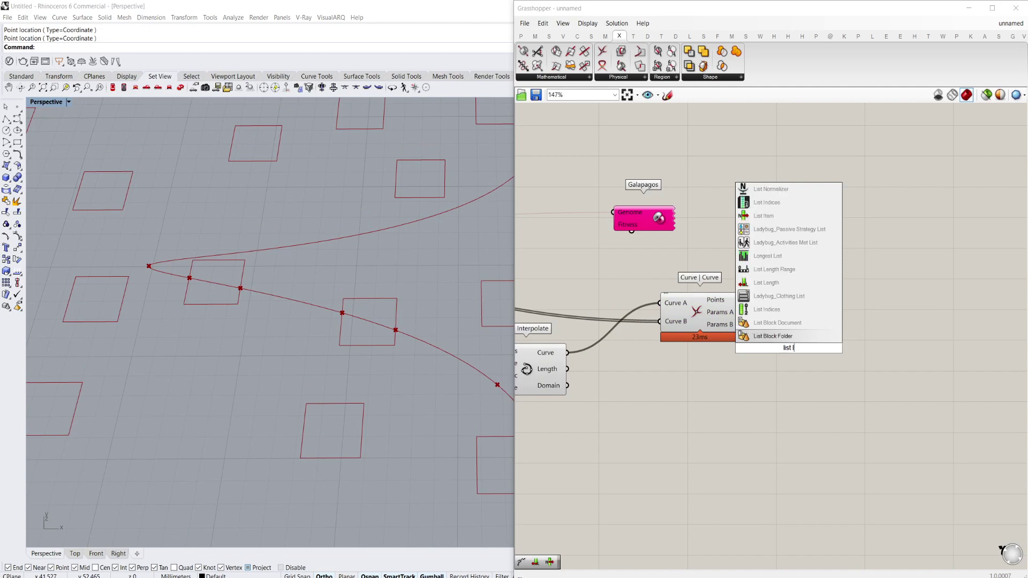
pyautogui.click(766, 283)
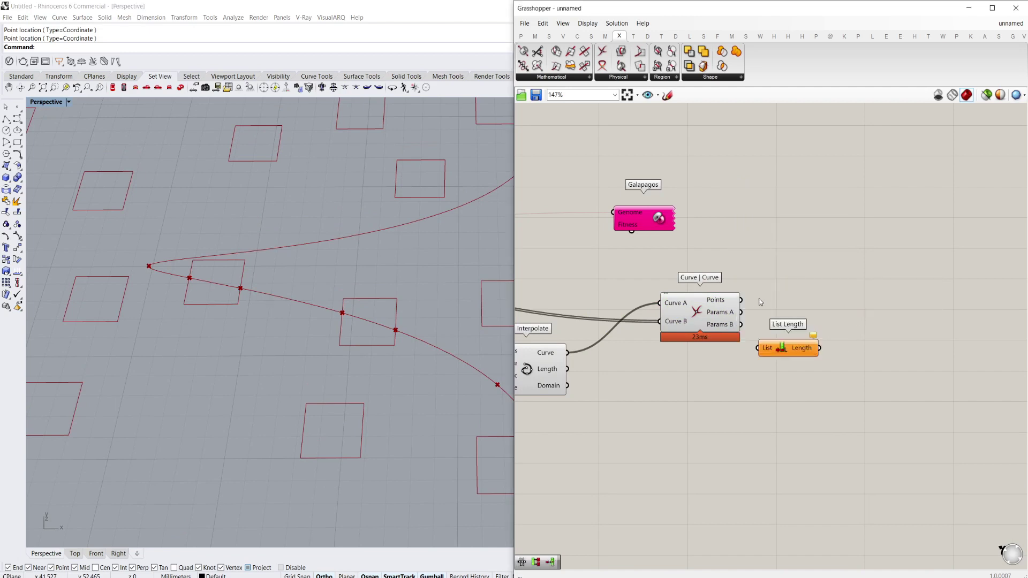
pyautogui.moveTo(751, 318); pyautogui.dragTo(811, 314)
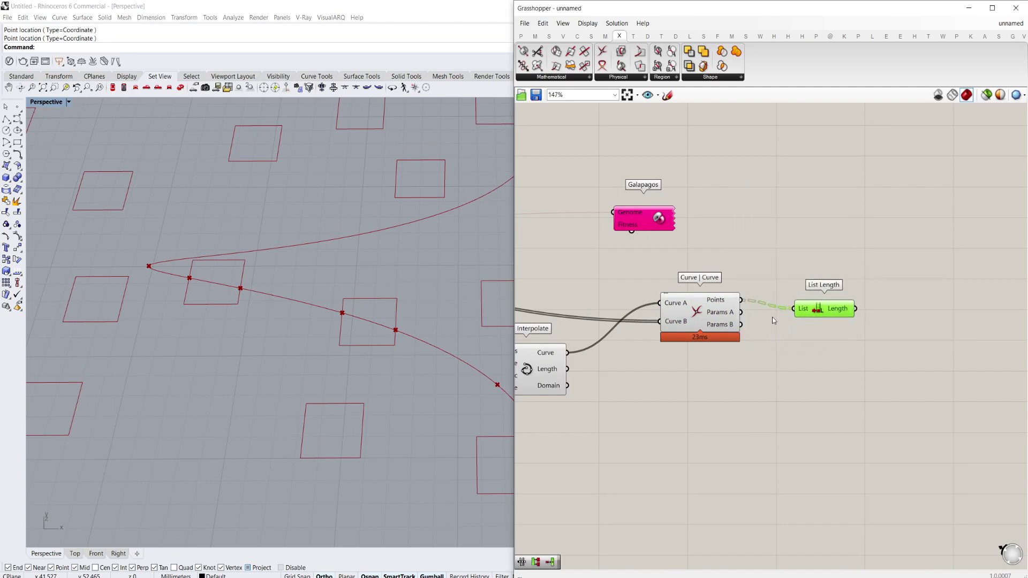
# Step: Flatten Curve | Curve's Points output and check List Length's Length output
pyautogui.rightClick(729, 301)
pyautogui.click(756, 352)
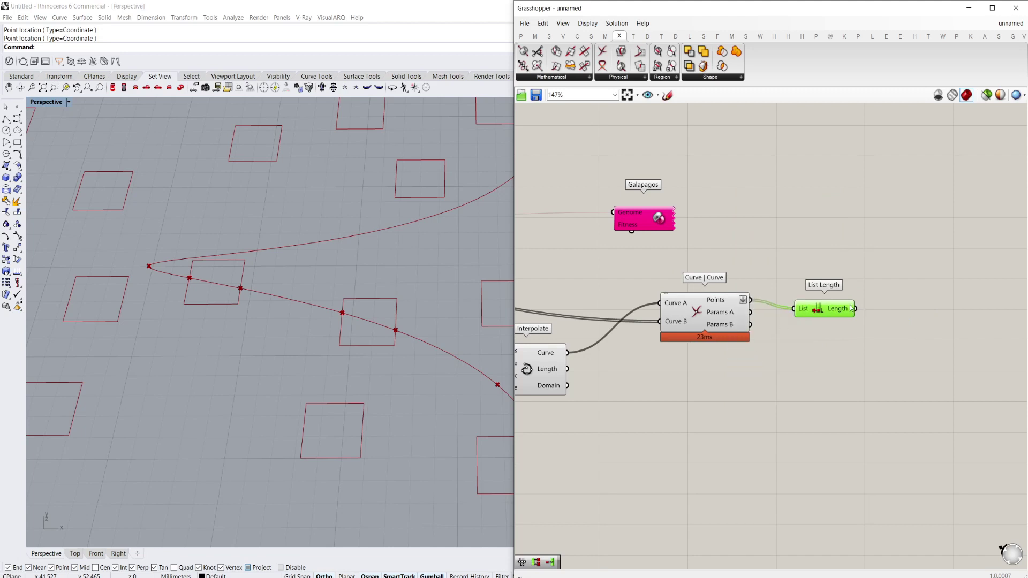
pyautogui.moveTo(851, 308)
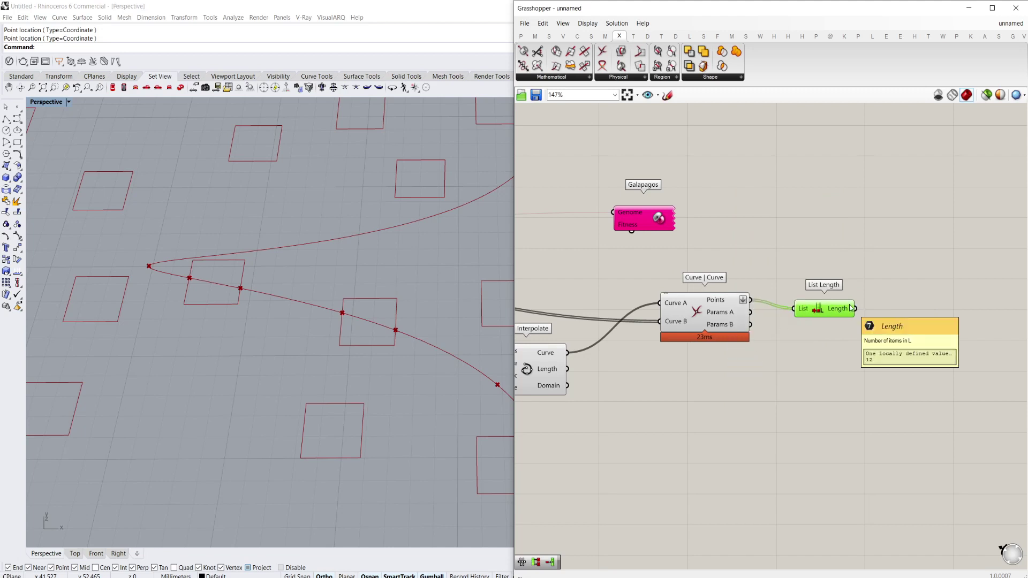
# Step: Move the Galapagos component to directly above the List Length component
pyautogui.moveTo(725, 264); pyautogui.dragTo(707, 278, button='right')
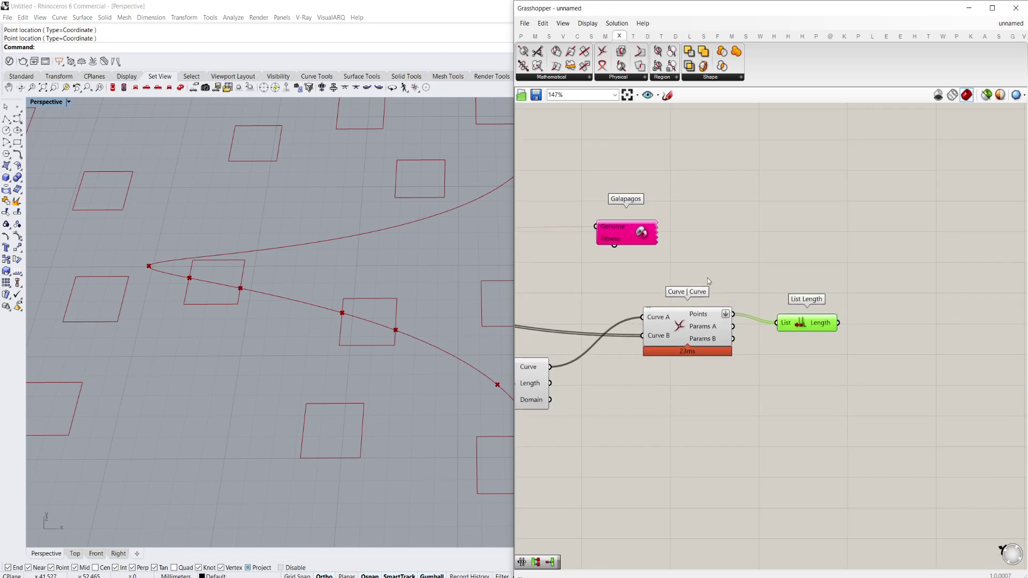
pyautogui.moveTo(653, 236); pyautogui.dragTo(830, 215)
pyautogui.moveTo(852, 279); pyautogui.dragTo(814, 293, button='right')
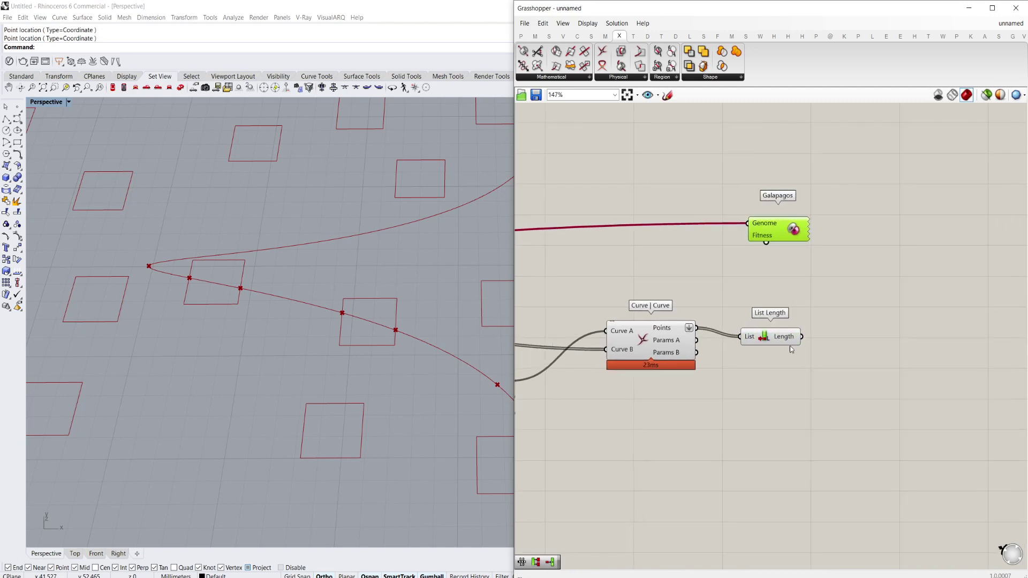
# Step: Add a Number parameter beyond List Length and feed it the Length output
pyautogui.moveTo(803, 342)
pyautogui.mouseDown()
pyautogui.moveTo(773, 238)
pyautogui.moveTo(766, 242)
pyautogui.moveTo(803, 338)
pyautogui.mouseUp()
pyautogui.doubleClick(855, 338)
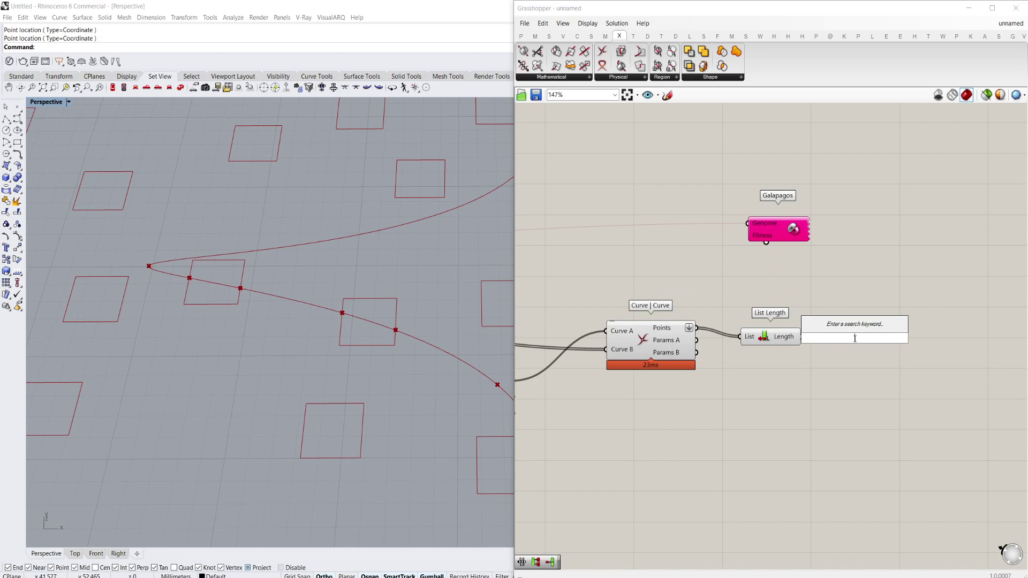
pyautogui.write('number')
pyautogui.press('Return')
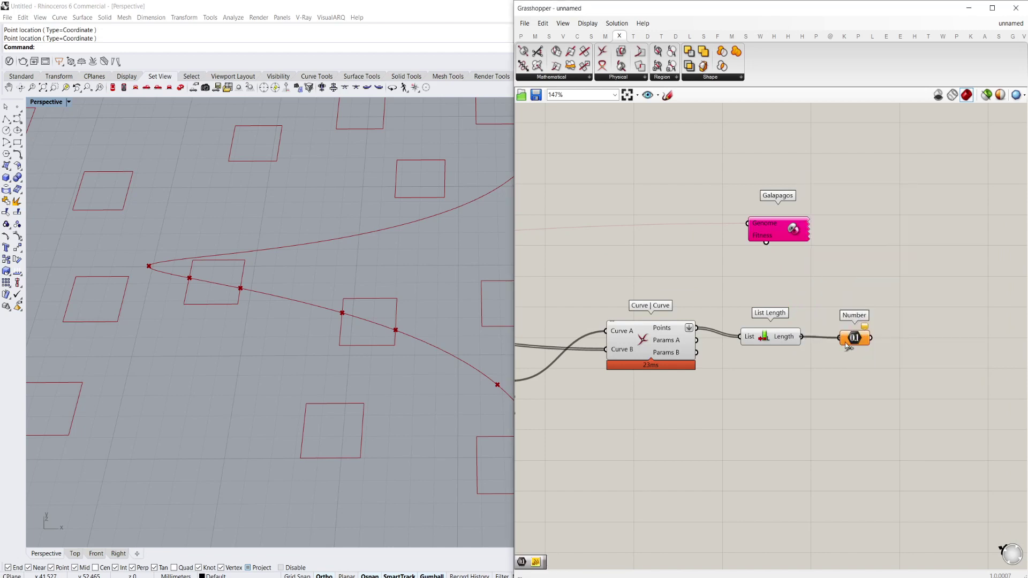
# Step: Connect Galapagos's Fitness input to the Number parameter
pyautogui.moveTo(766, 243); pyautogui.dragTo(858, 339)
pyautogui.scroll(2, 878, 337)
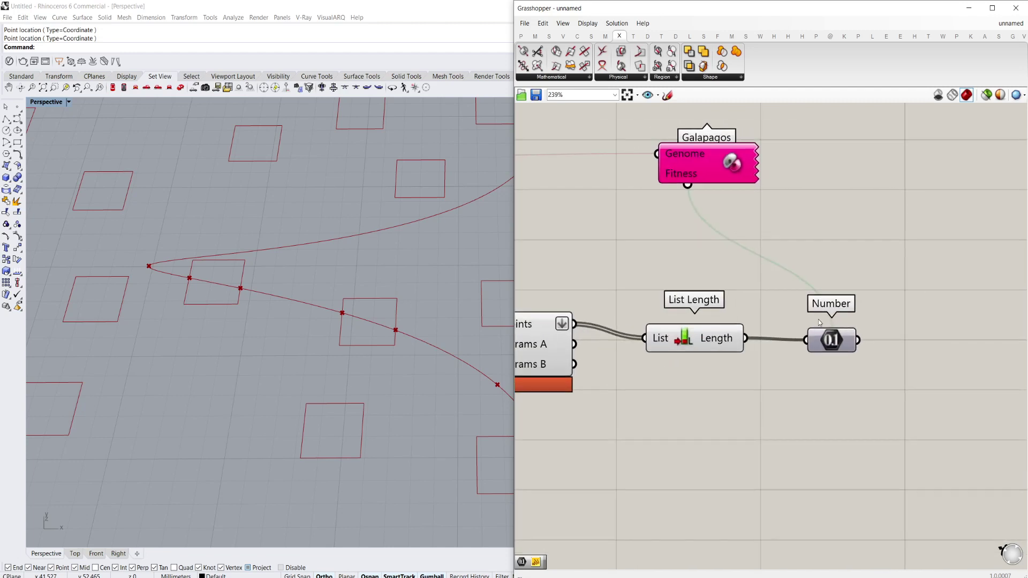
pyautogui.scroll(-2, 813, 315)
pyautogui.scroll(-1, 801, 346)
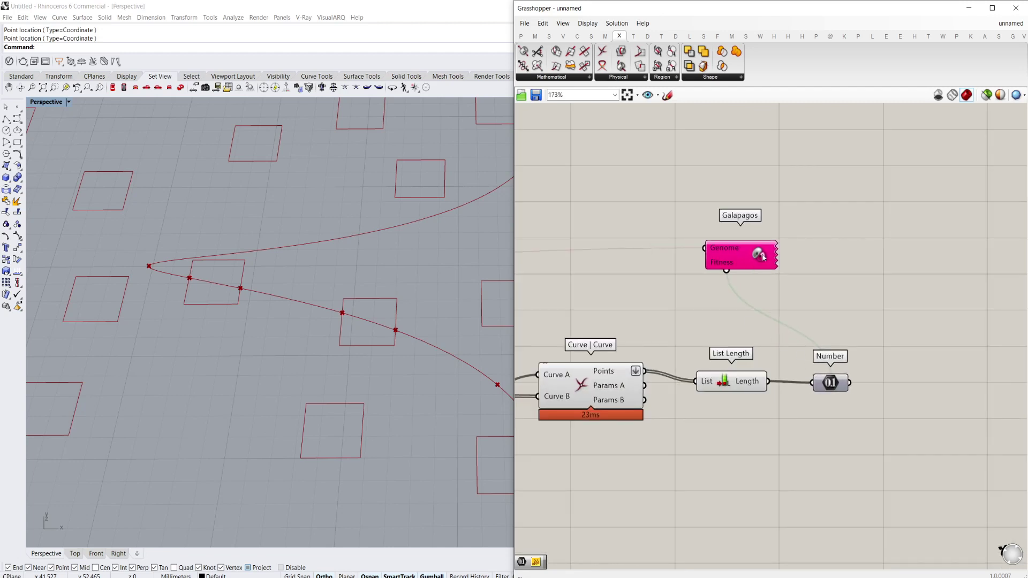
pyautogui.moveTo(766, 256); pyautogui.dragTo(752, 265, button='right')
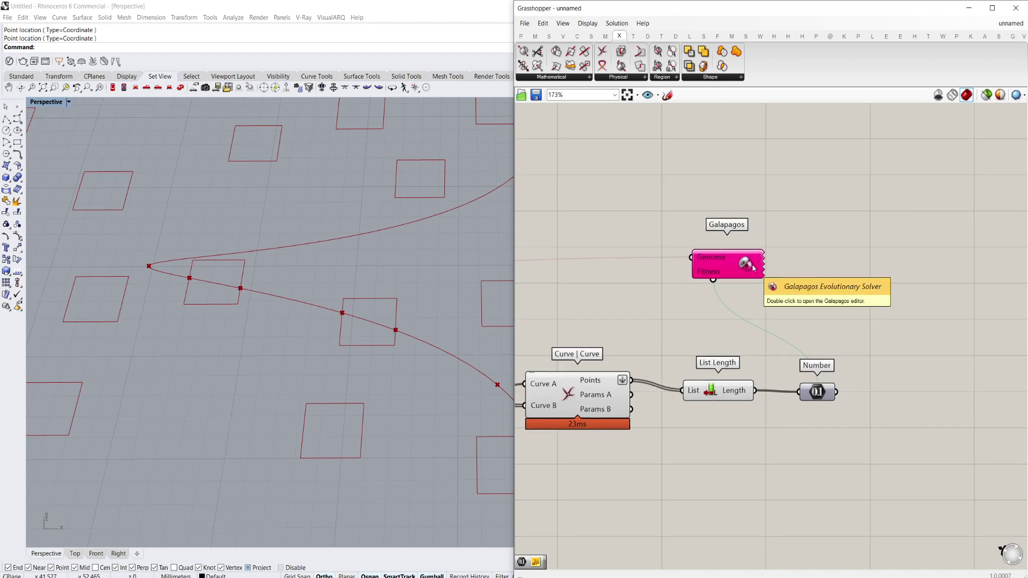
# Step: Align the List Length and Number components with Curve | Curve's Points output
pyautogui.moveTo(824, 394); pyautogui.dragTo(819, 392)
pyautogui.moveTo(730, 393); pyautogui.dragTo(725, 384)
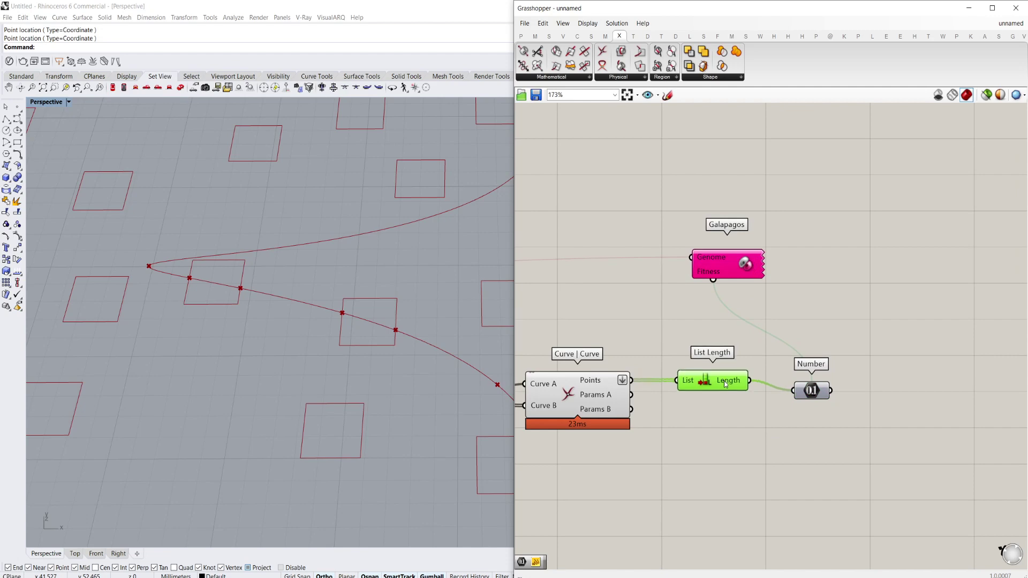
pyautogui.click(816, 394)
pyautogui.scroll(-5, 801, 357)
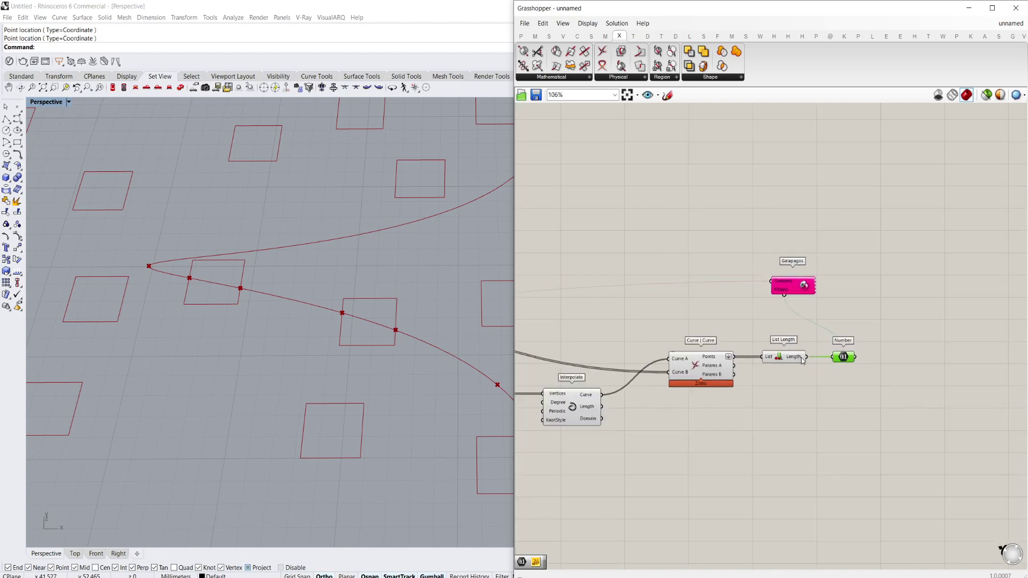
# Step: Start the Galapagos evolutionary solver with all genomes displayed in the Rhino viewport
pyautogui.scroll(-4, 371, 291)
pyautogui.scroll(2, 337, 309)
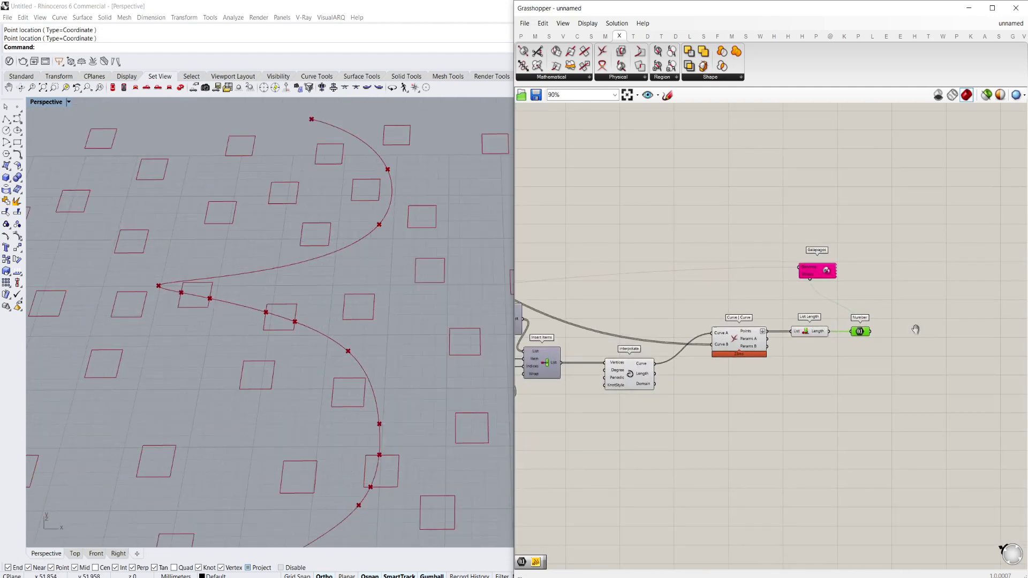
pyautogui.scroll(2, 916, 329)
pyautogui.doubleClick(787, 245)
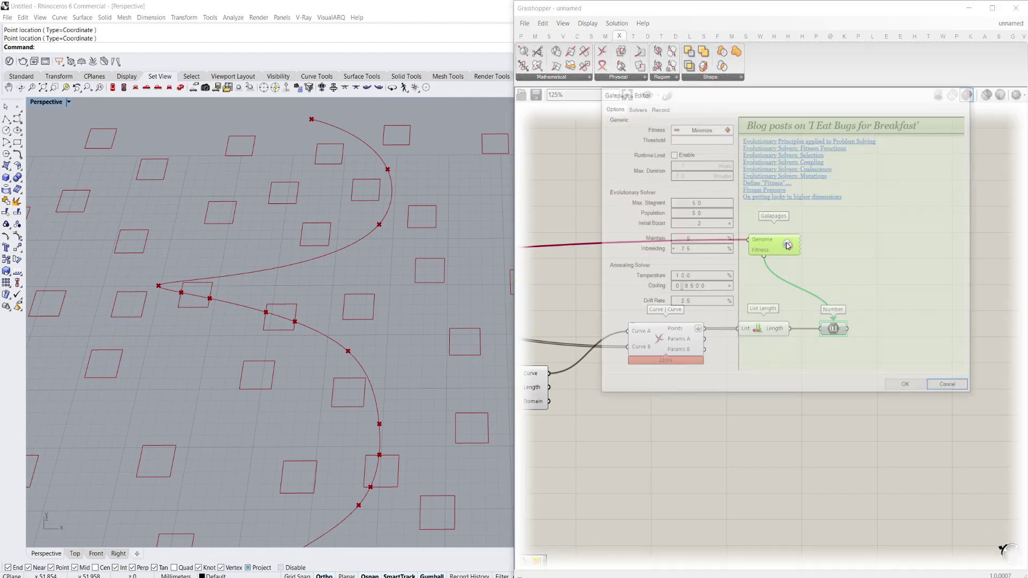
pyautogui.click(634, 107)
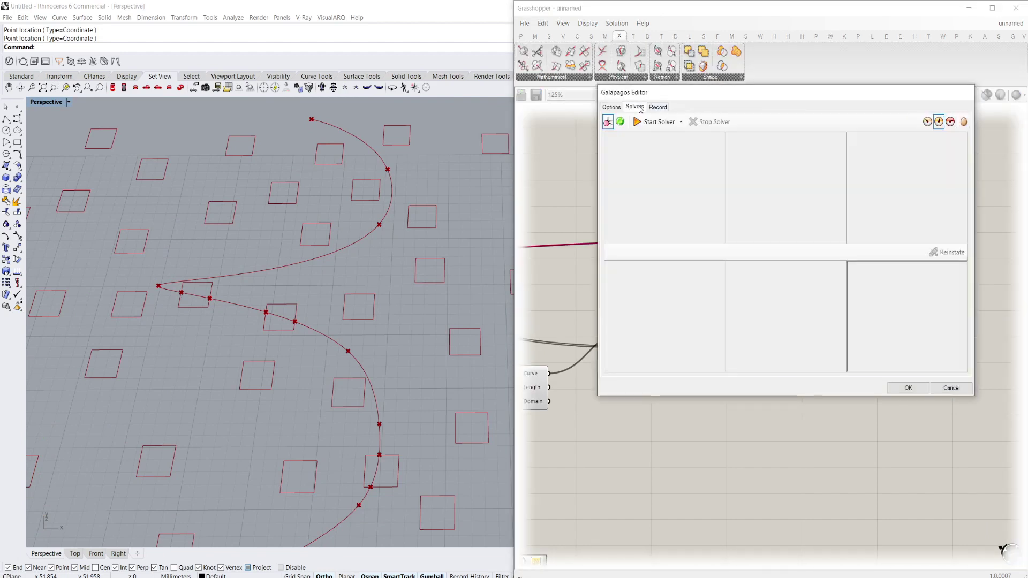
pyautogui.click(662, 122)
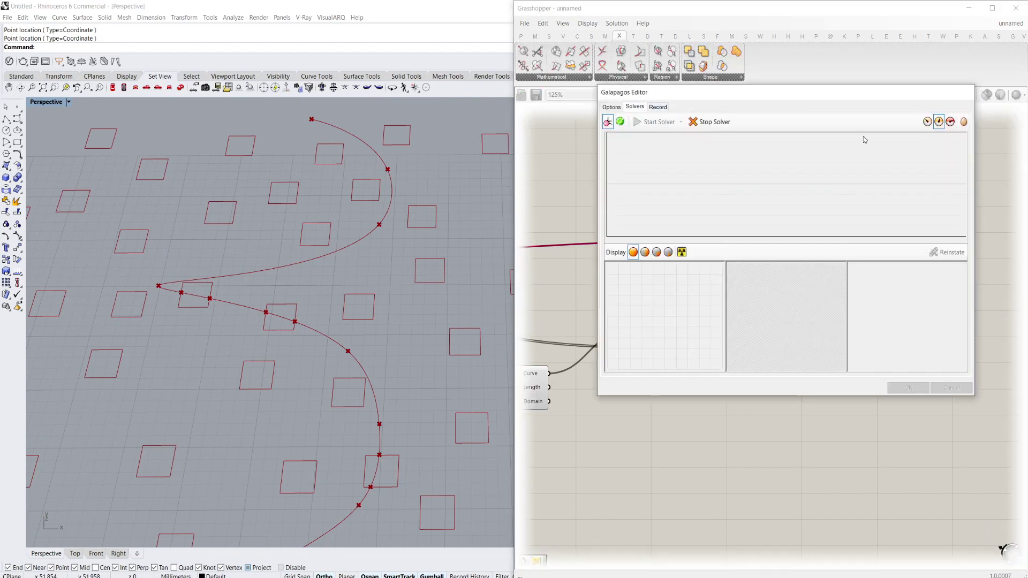
pyautogui.click(928, 123)
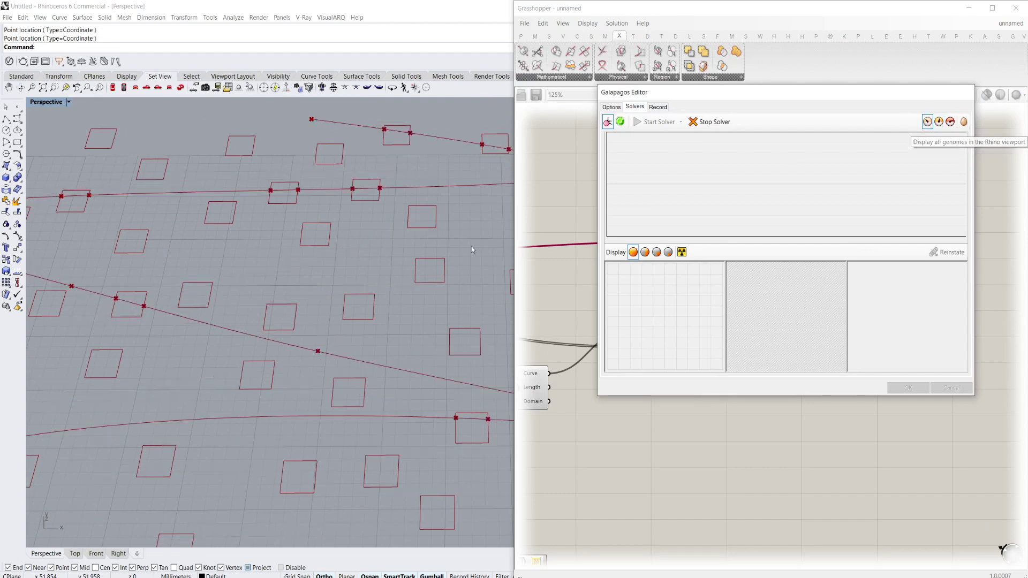
pyautogui.scroll(-10, 396, 293)
pyautogui.scroll(3, 396, 292)
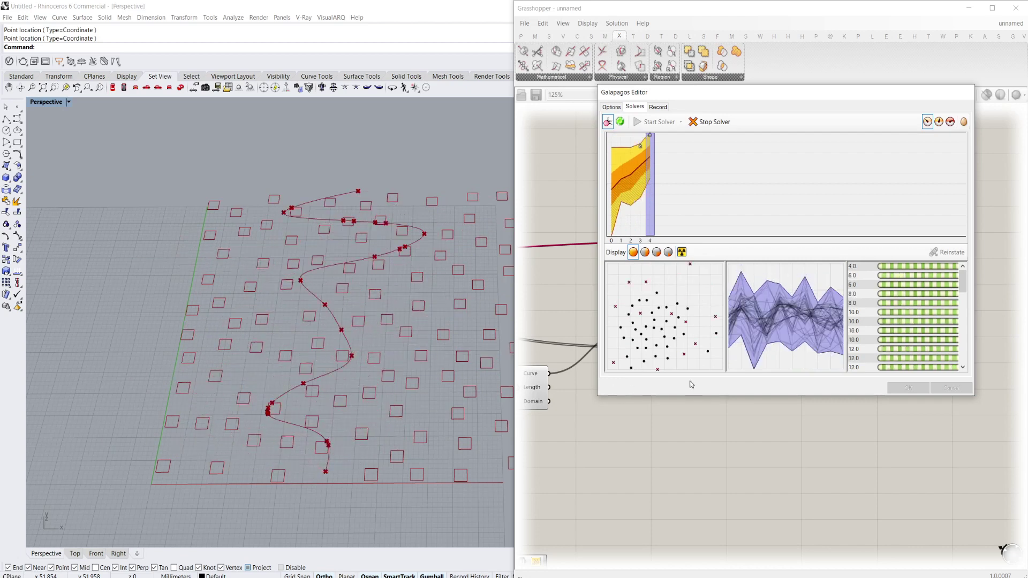
# Step: Move the Galapagos Editor off the canvas and examine the Gene Pool's slider values while the solver runs
pyautogui.moveTo(669, 92); pyautogui.dragTo(163, 167)
pyautogui.scroll(-5, 862, 265)
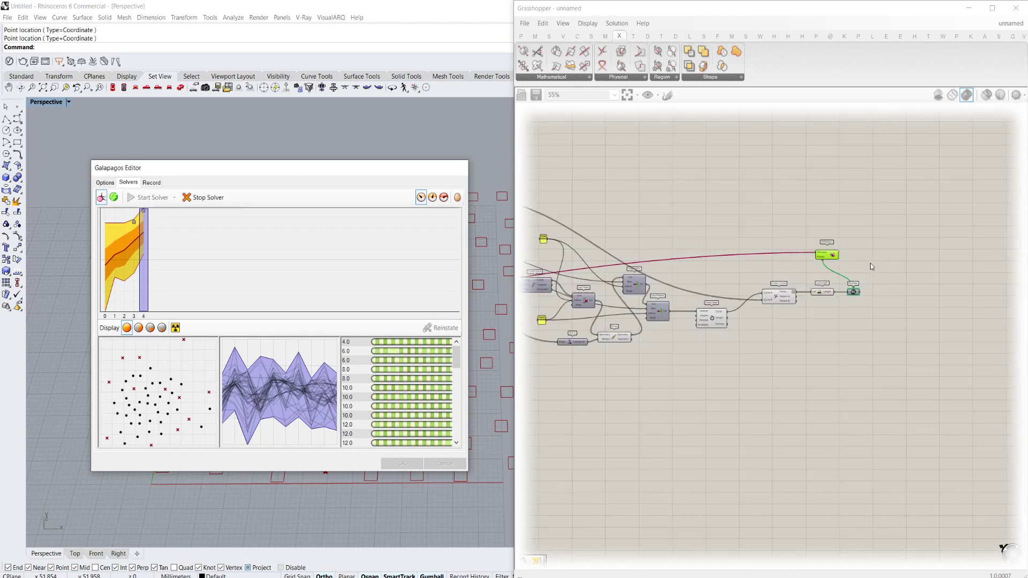
pyautogui.scroll(-1, 684, 284)
pyautogui.scroll(2, 610, 294)
pyautogui.moveTo(527, 310); pyautogui.dragTo(633, 323, button='right')
pyautogui.scroll(5, 633, 323)
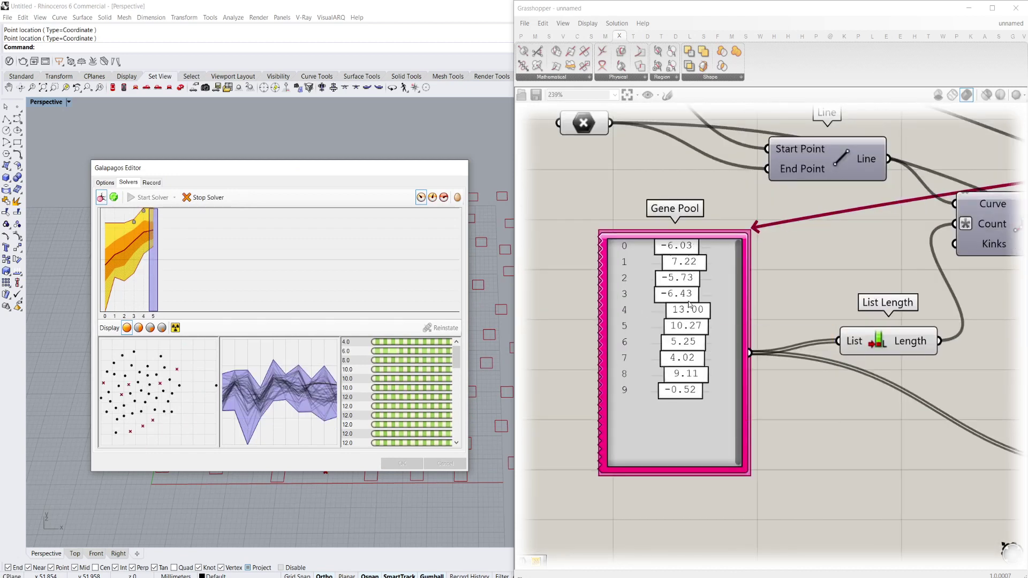
# Step: Check the intersection count in the Number parameter during solving, keeping the Galapagos Editor clear of the curve
pyautogui.moveTo(291, 168); pyautogui.dragTo(440, 179)
pyautogui.scroll(-8, 766, 306)
pyautogui.scroll(4, 947, 287)
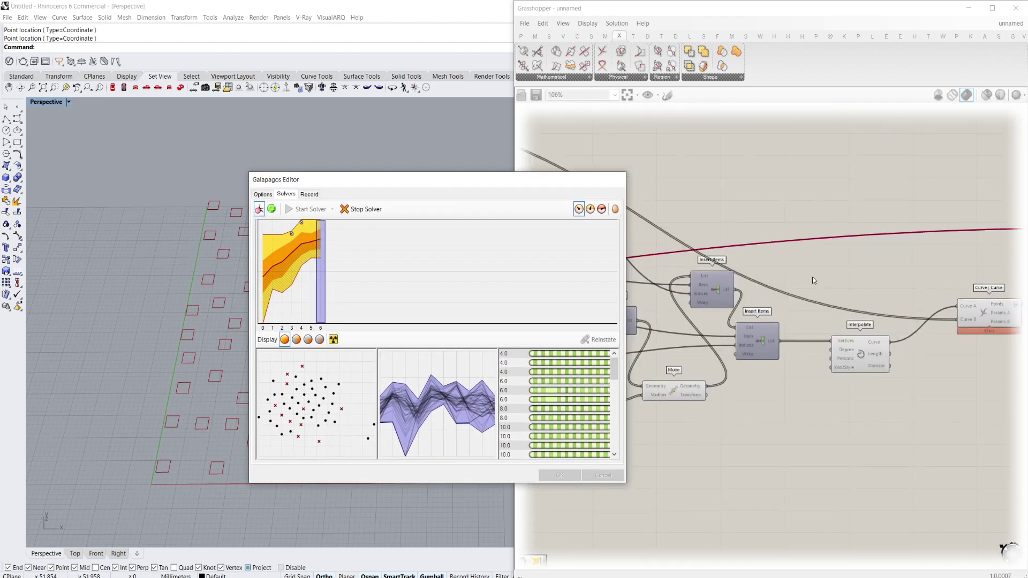
pyautogui.scroll(-3, 816, 283)
pyautogui.scroll(5, 987, 289)
pyautogui.moveTo(465, 180); pyautogui.dragTo(758, 285)
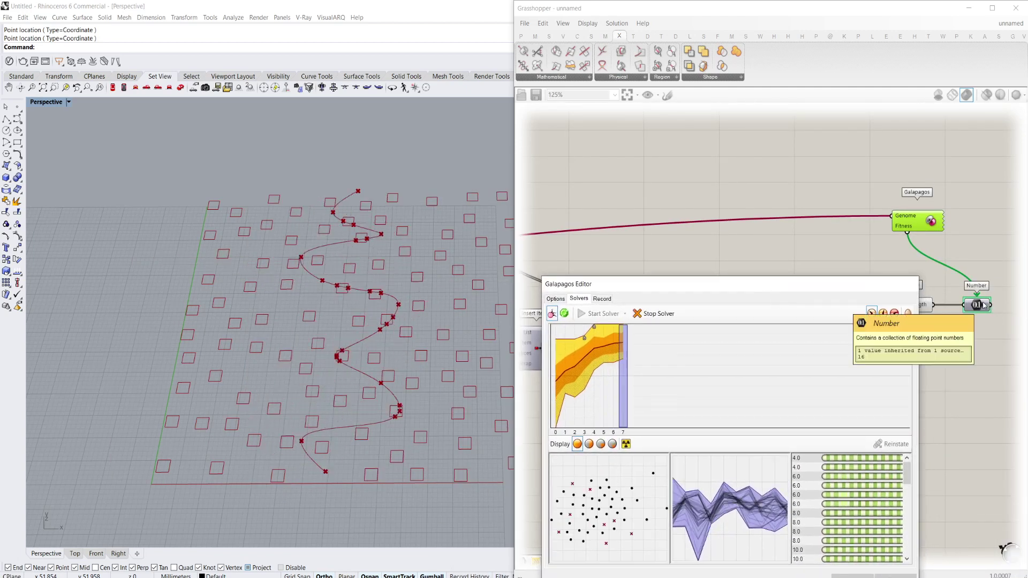
pyautogui.moveTo(729, 283); pyautogui.dragTo(736, 242)
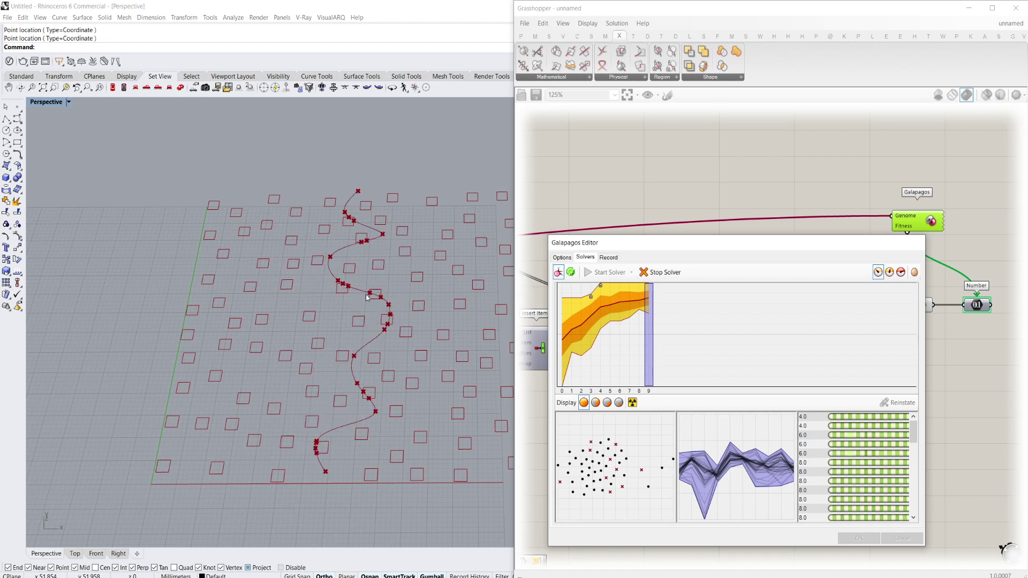
# Step: Stop the Galapagos solver and close its editor
pyautogui.scroll(2, 372, 314)
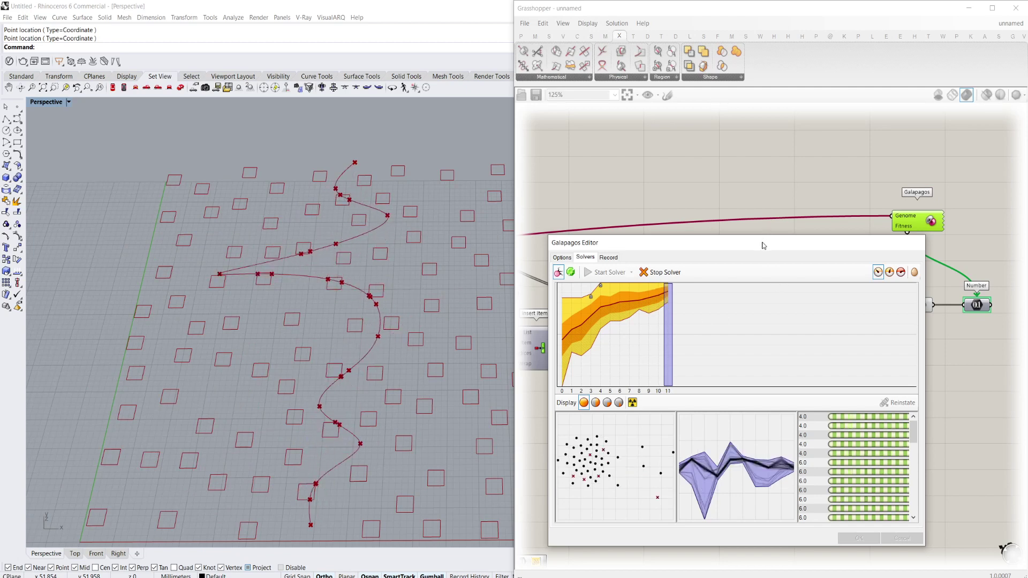
pyautogui.moveTo(763, 246); pyautogui.dragTo(448, 223)
pyautogui.click(833, 284)
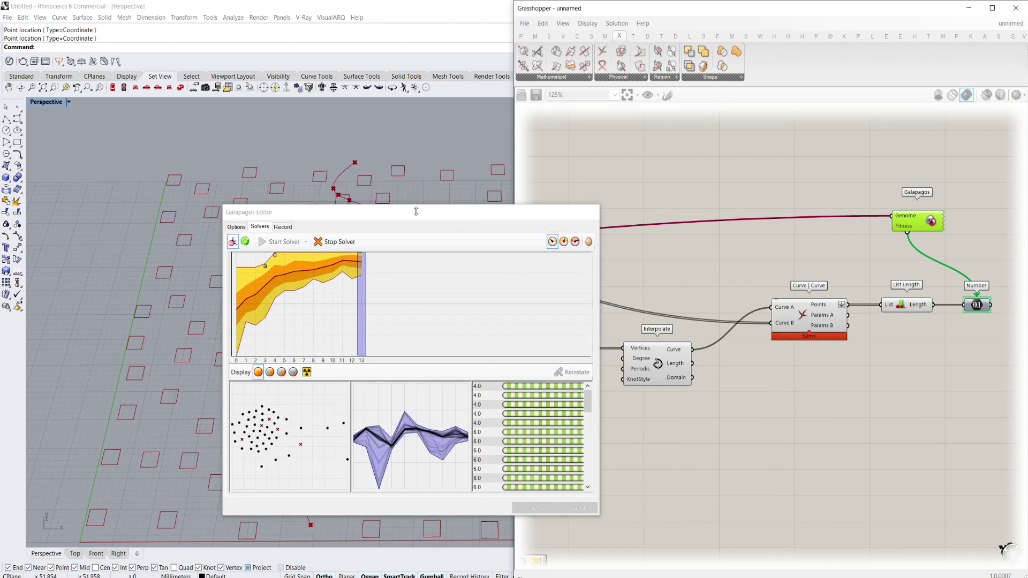
pyautogui.moveTo(416, 211); pyautogui.dragTo(669, 238)
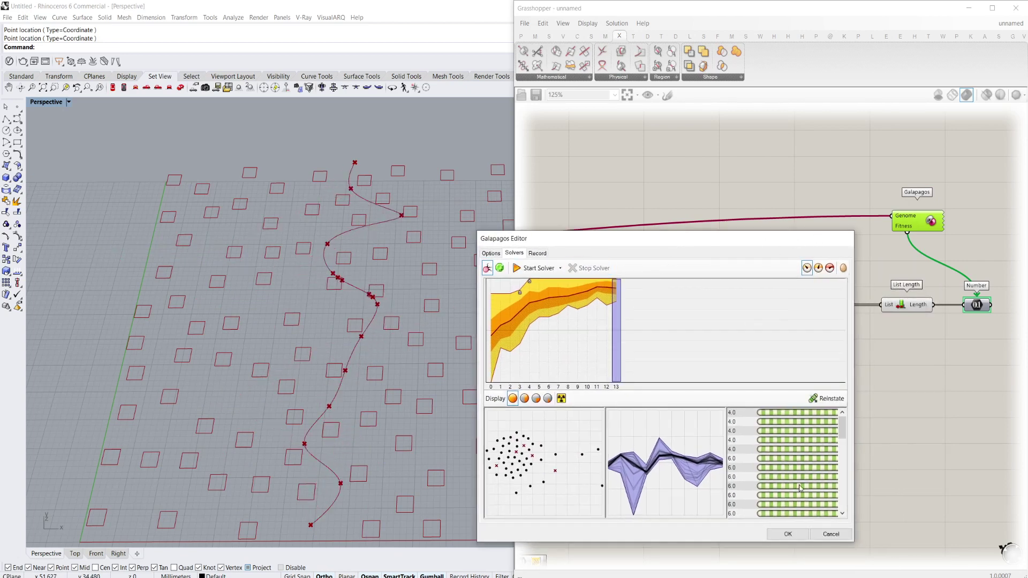
pyautogui.click(831, 534)
# Step: Highlight the Curve | Curve and Move points and examine where the optimised curve still crosses rectangles
pyautogui.moveTo(811, 323); pyautogui.dragTo(908, 246, button='right')
pyautogui.click(909, 246)
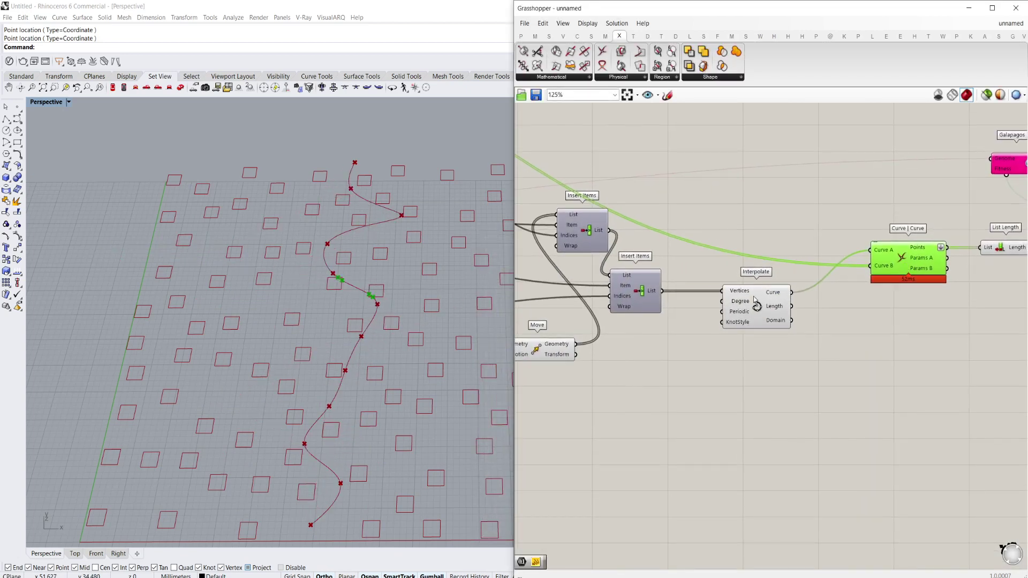
pyautogui.scroll(-3, 856, 321)
pyautogui.click(758, 378)
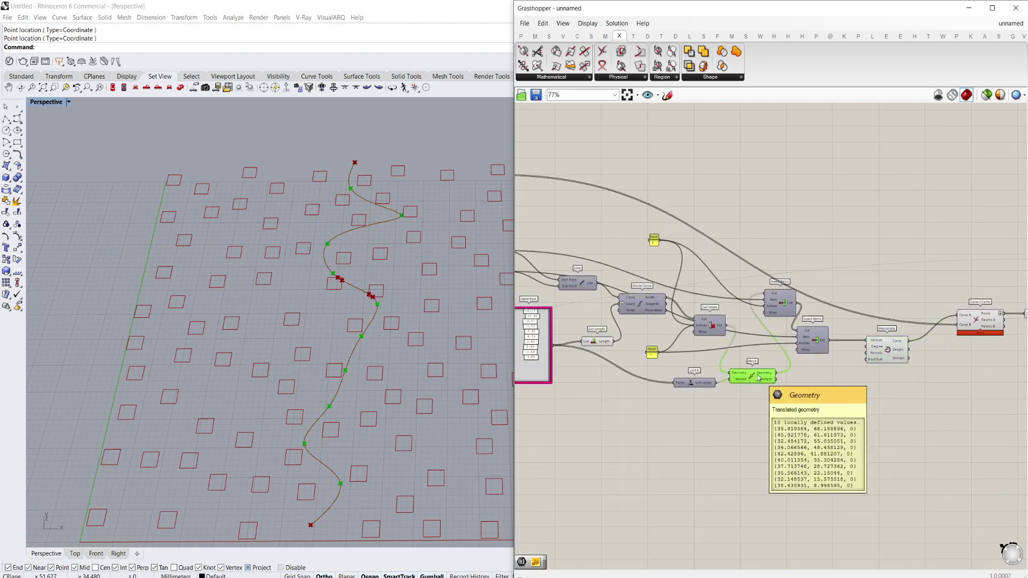
pyautogui.moveTo(798, 347); pyautogui.dragTo(715, 291, button='right')
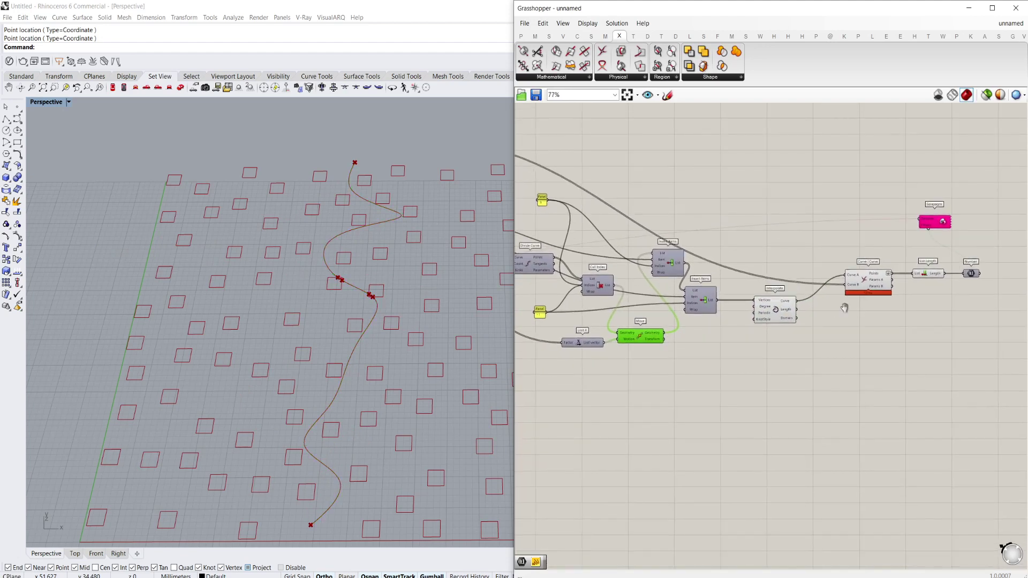
pyautogui.moveTo(842, 304); pyautogui.dragTo(807, 304, button='right')
pyautogui.scroll(4, 335, 296)
pyautogui.moveTo(407, 284); pyautogui.dragTo(385, 266, button='right')
pyautogui.scroll(-7, 385, 266)
pyautogui.scroll(4, 382, 298)
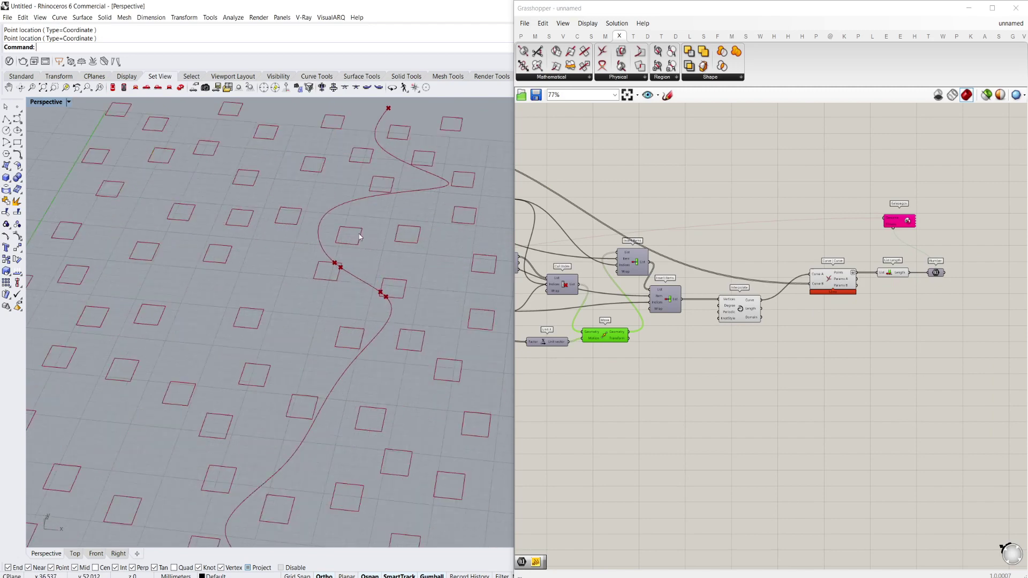
pyautogui.scroll(-5, 306, 284)
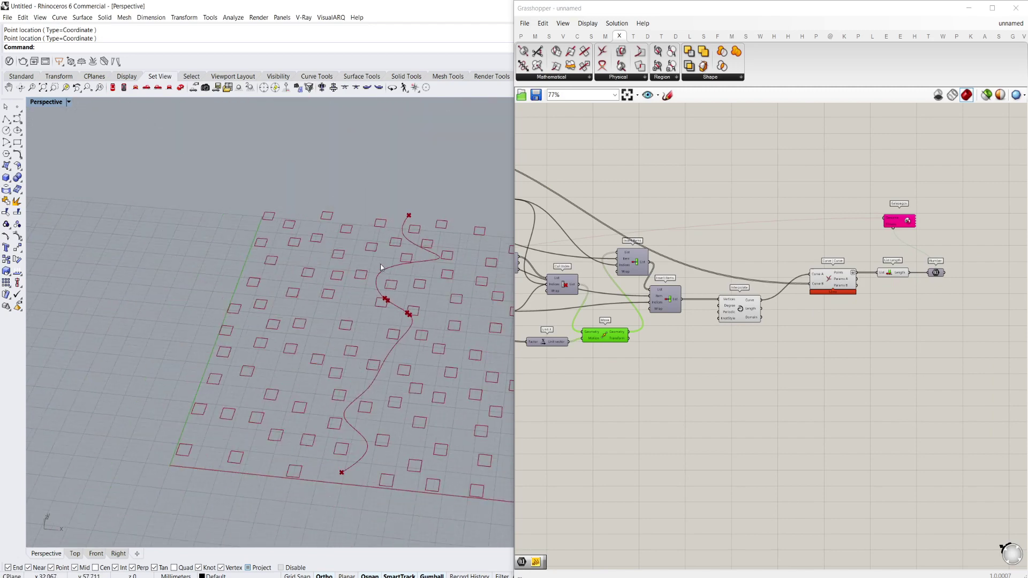
pyautogui.moveTo(351, 319); pyautogui.dragTo(365, 369, button='right')
pyautogui.scroll(4, 364, 369)
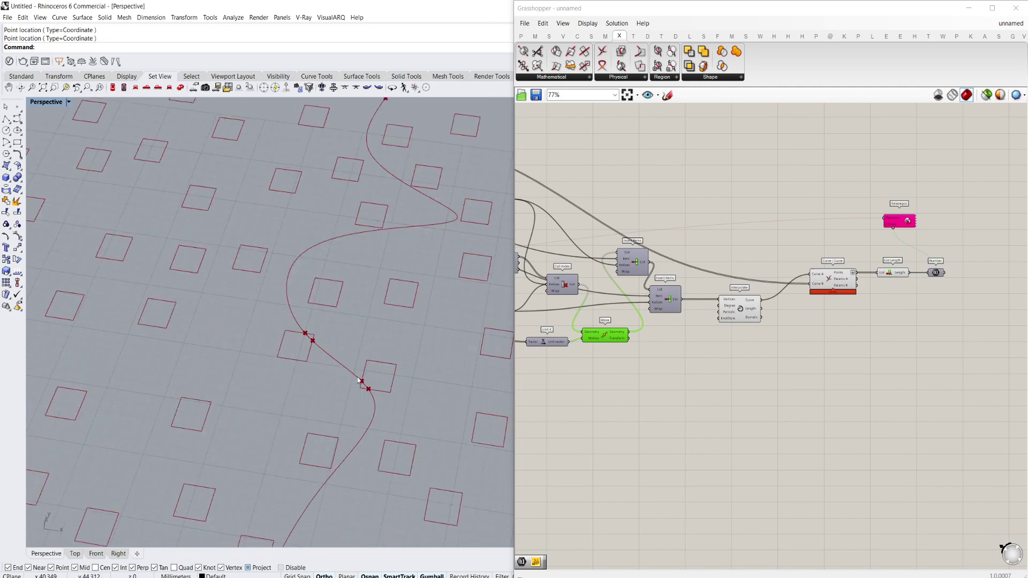
# Step: Highlight Curve | Curve's intersection points and examine closely how the curve cuts the two rectangle corners
pyautogui.scroll(3, 890, 279)
pyautogui.moveTo(973, 270); pyautogui.dragTo(837, 299, button='right')
pyautogui.scroll(-2, 837, 299)
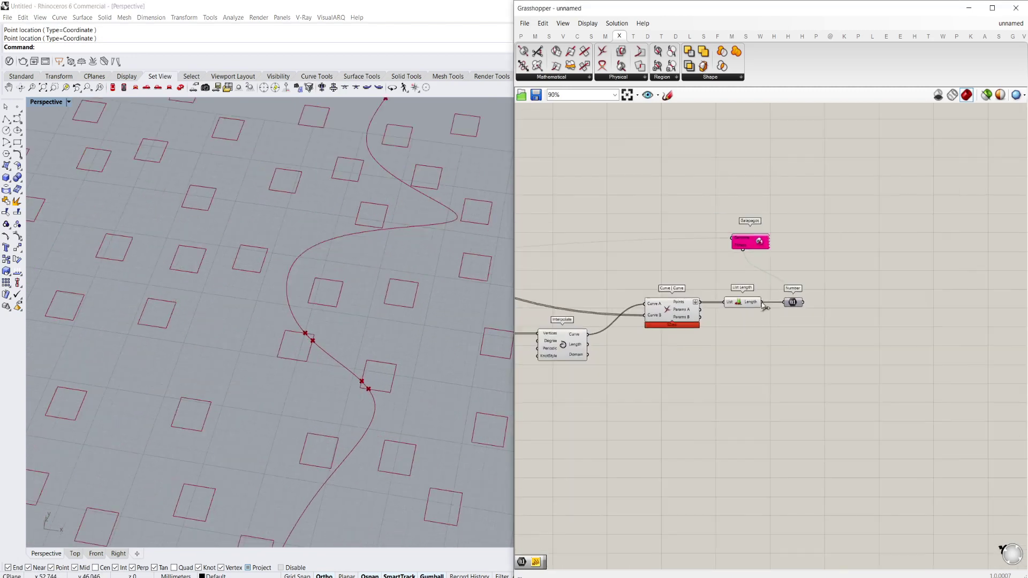
pyautogui.scroll(2, 679, 324)
pyautogui.click(681, 310)
pyautogui.moveTo(722, 354); pyautogui.dragTo(700, 355, button='right')
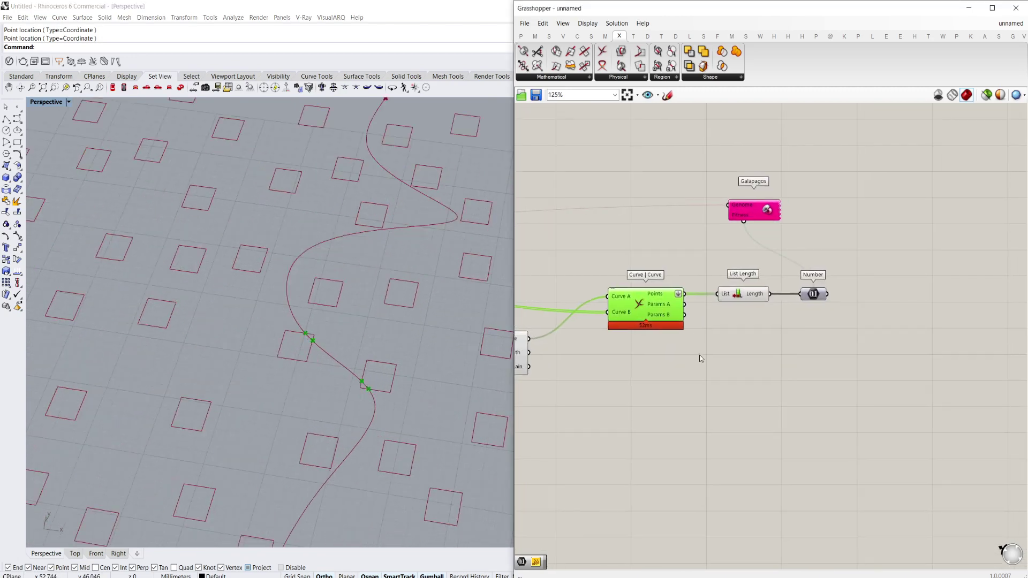
pyautogui.doubleClick(700, 354)
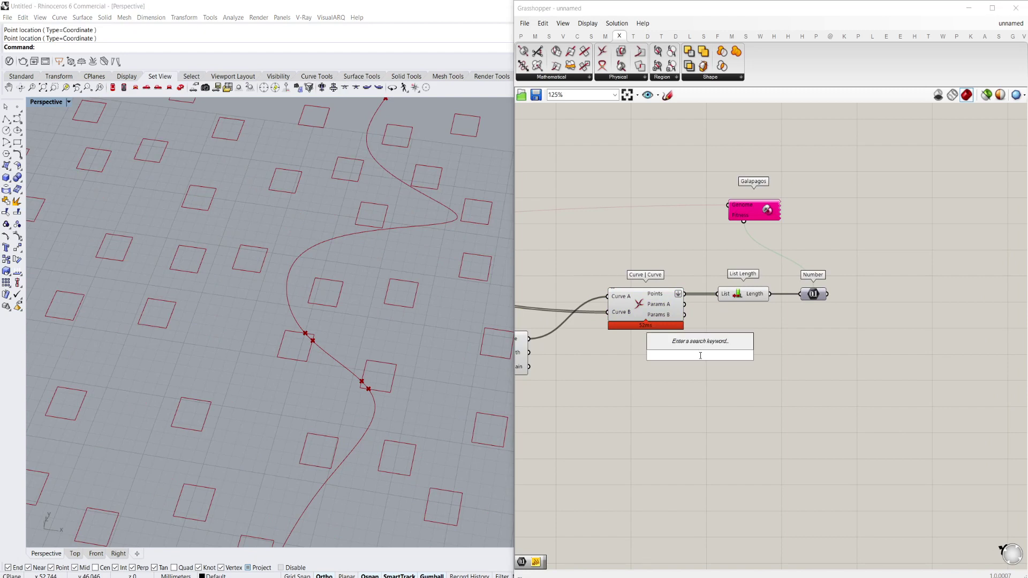
pyautogui.moveTo(763, 298)
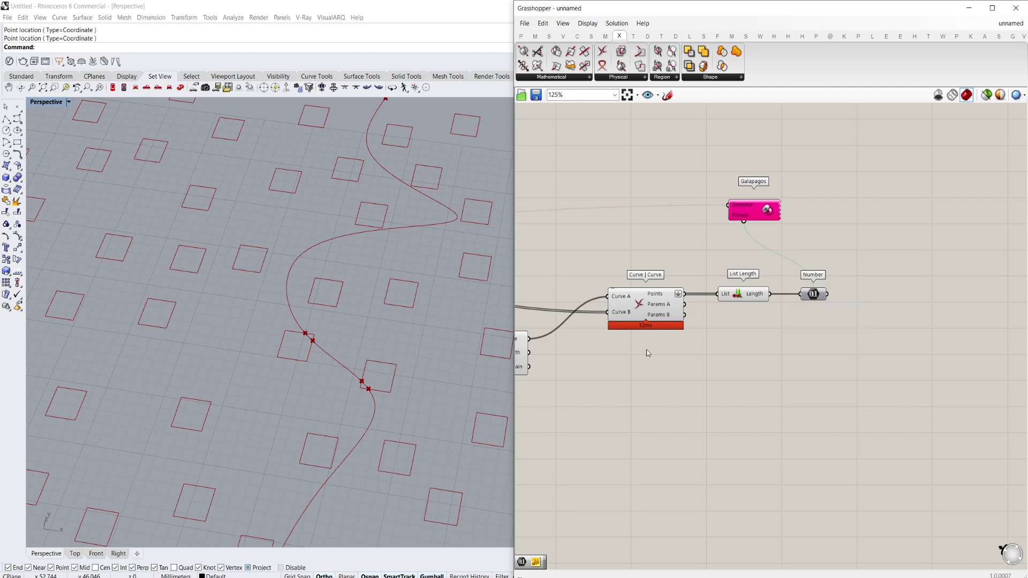
pyautogui.scroll(3, 272, 355)
pyautogui.scroll(3, 319, 323)
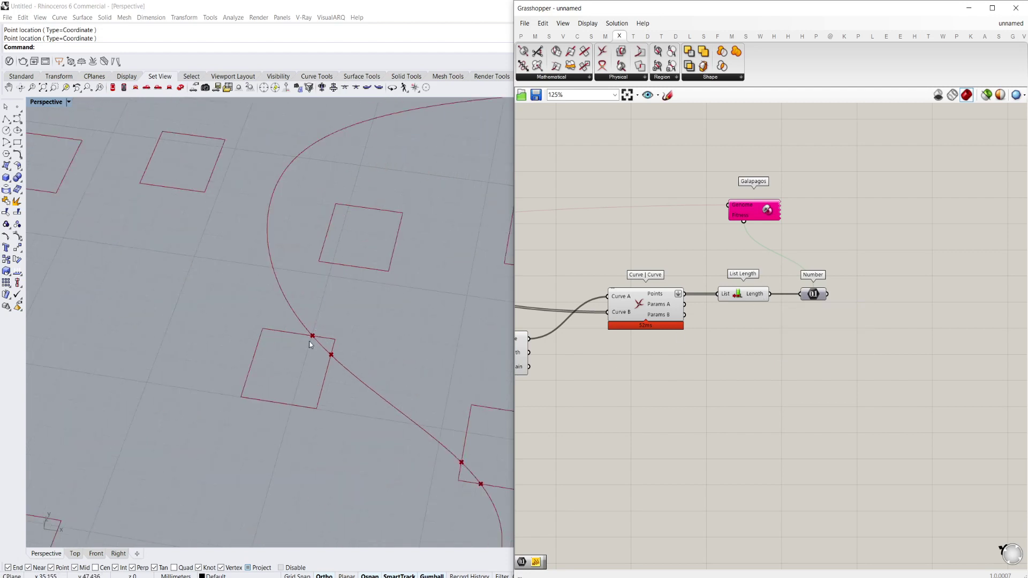
# Step: Add a PolyLine component below List Length and feed its Vertices input from Curve | Curve's Points output
pyautogui.doubleClick(740, 356)
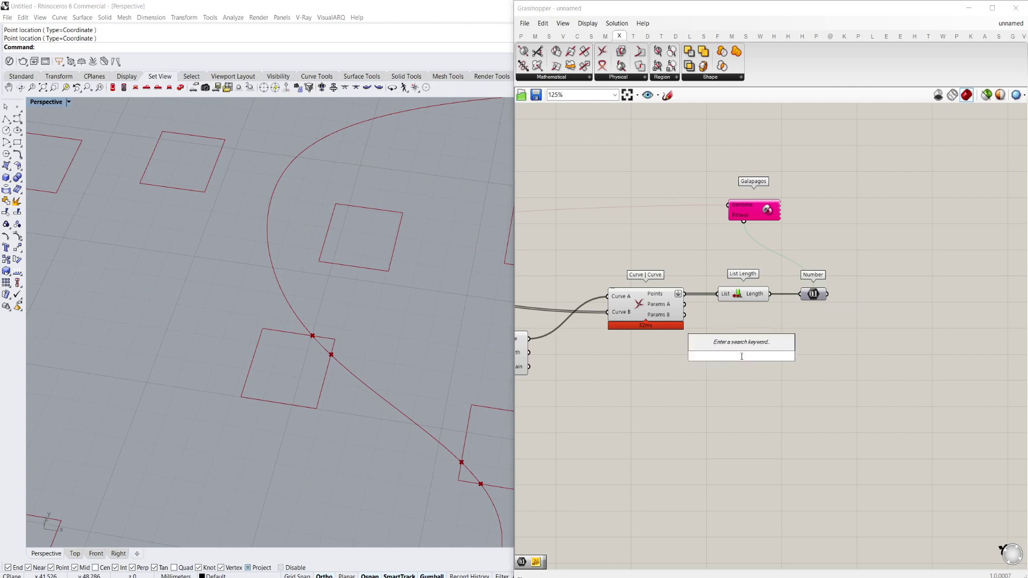
pyautogui.write('polylin')
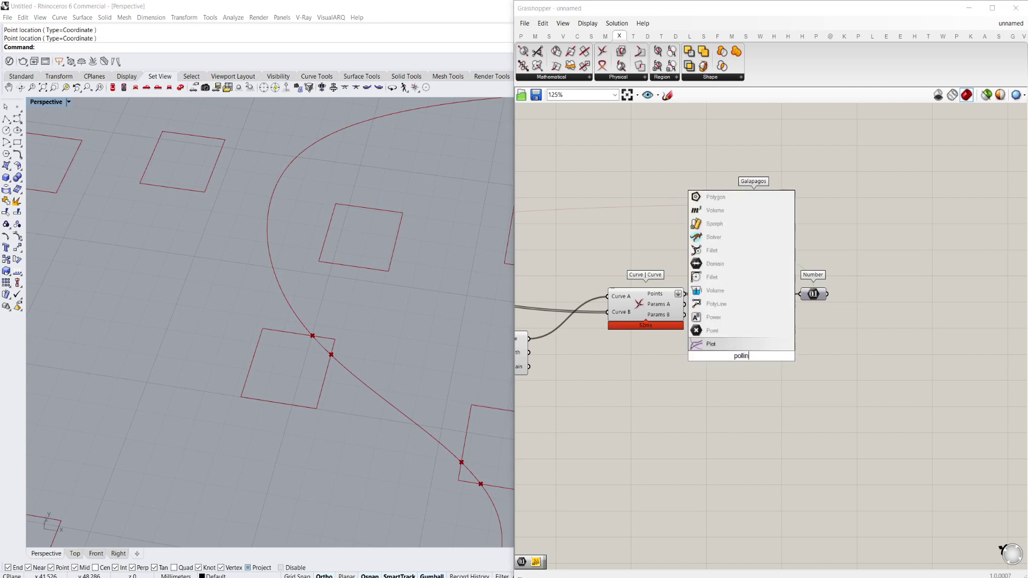
pyautogui.click(734, 350)
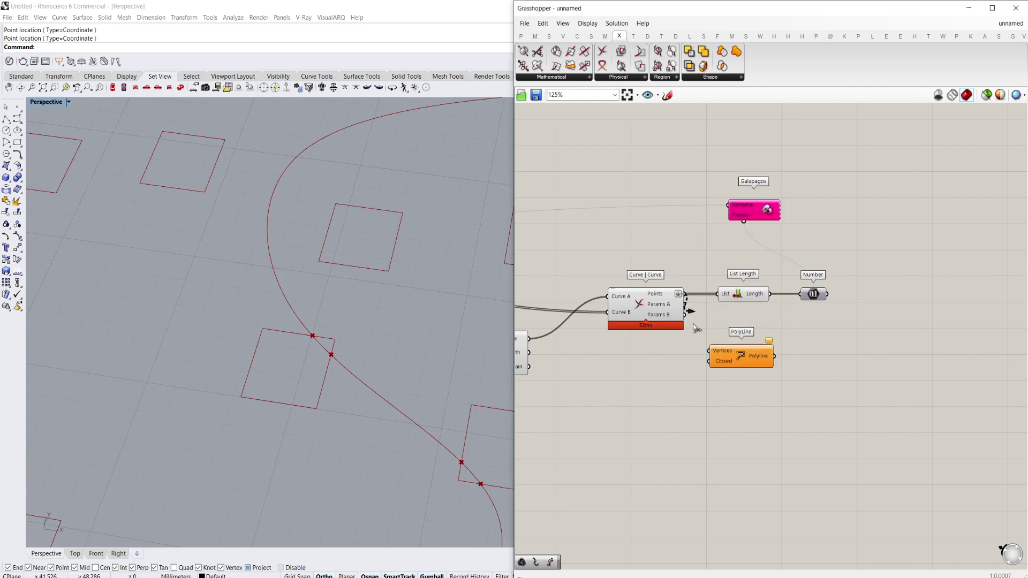
pyautogui.moveTo(694, 328); pyautogui.dragTo(749, 382)
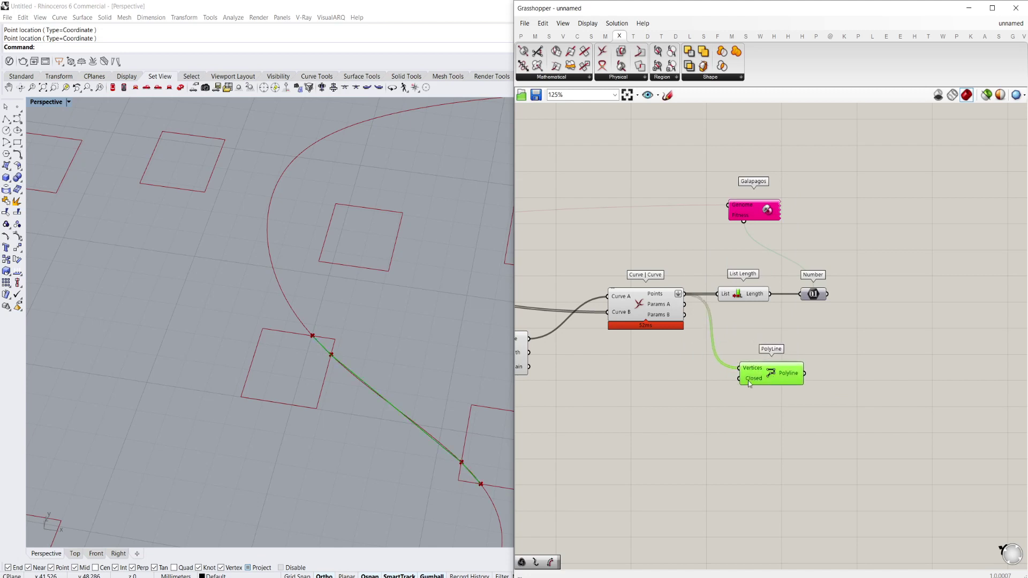
# Step: Remove Flatten from Curve | Curve's Points output and flatten List Length's List input instead
pyautogui.rightClick(666, 293)
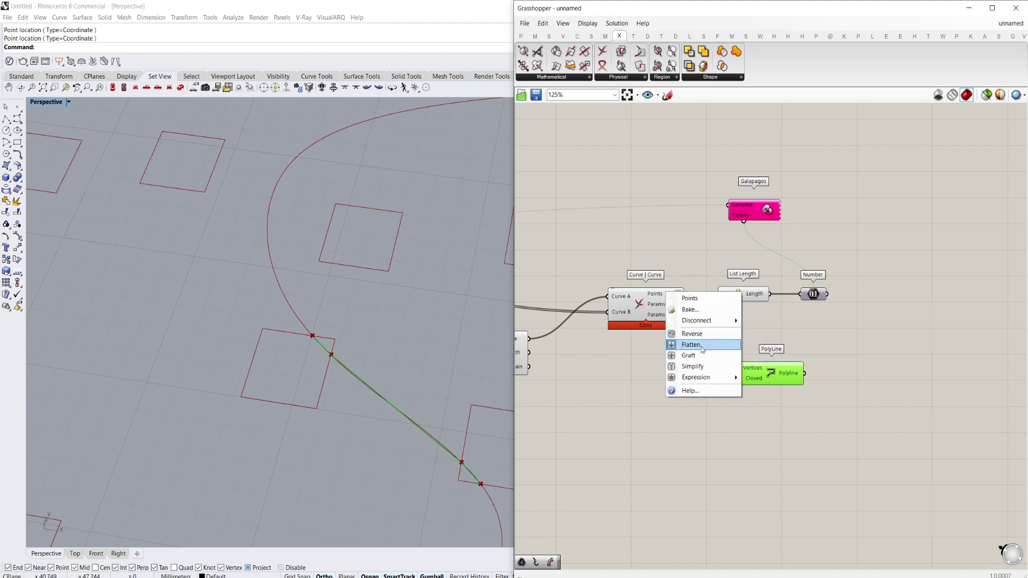
pyautogui.click(690, 346)
pyautogui.rightClick(726, 295)
pyautogui.click(750, 369)
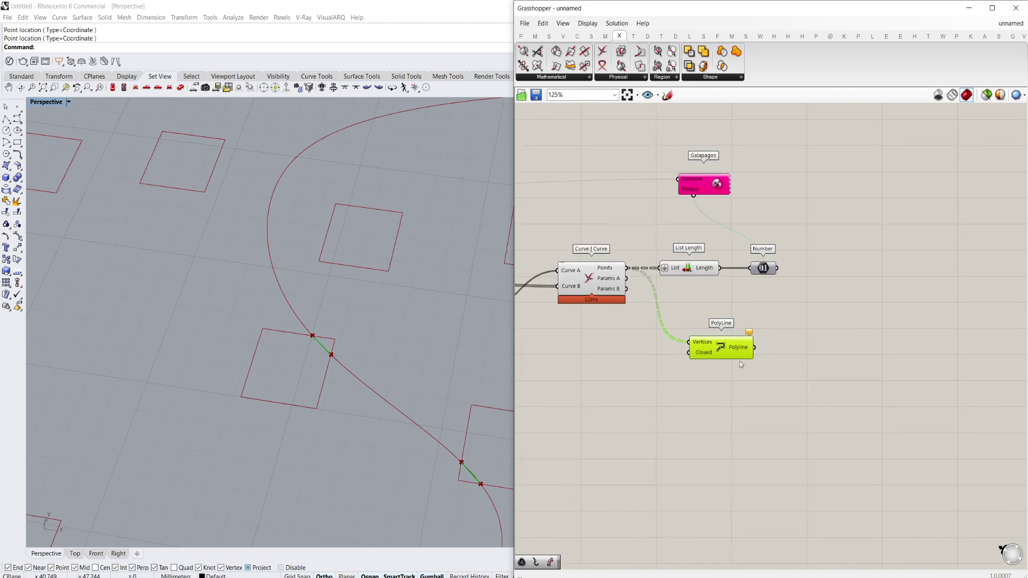
# Step: Add a curve Length component beside PolyLine and feed its Curve input from the Polyline output
pyautogui.moveTo(790, 386); pyautogui.dragTo(740, 361, button='right')
pyautogui.keyDown('shift'); pyautogui.moveTo(390, 351); pyautogui.dragTo(223, 302, button='right'); pyautogui.keyUp('shift')
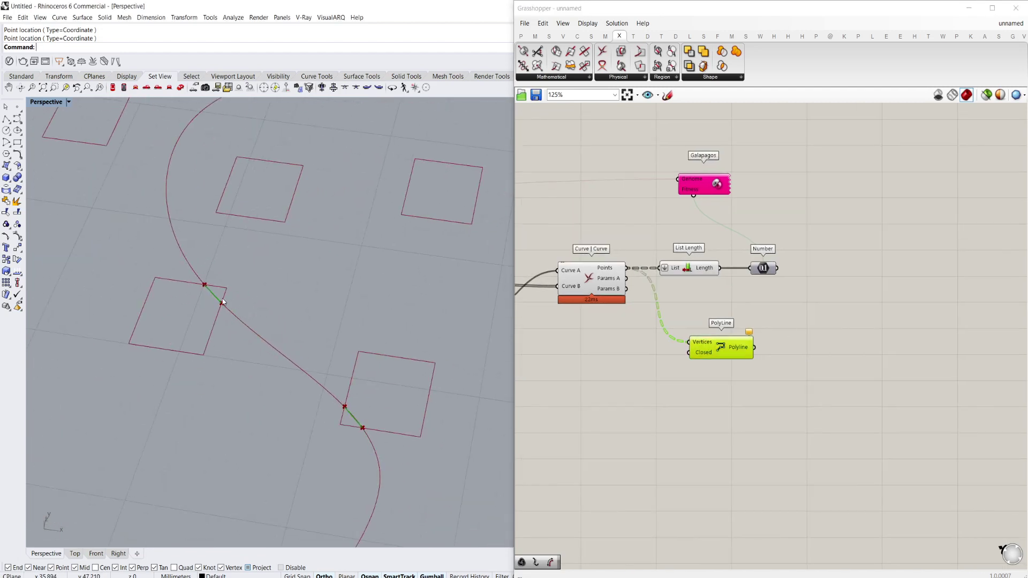
pyautogui.moveTo(769, 333); pyautogui.dragTo(748, 328, button='right')
pyautogui.doubleClick(819, 380)
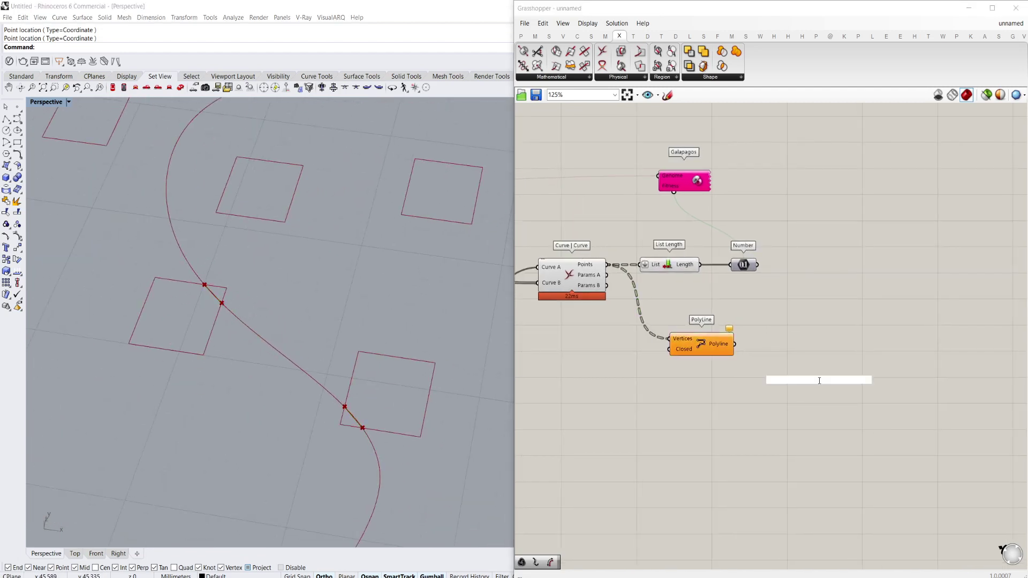
pyautogui.click(750, 389)
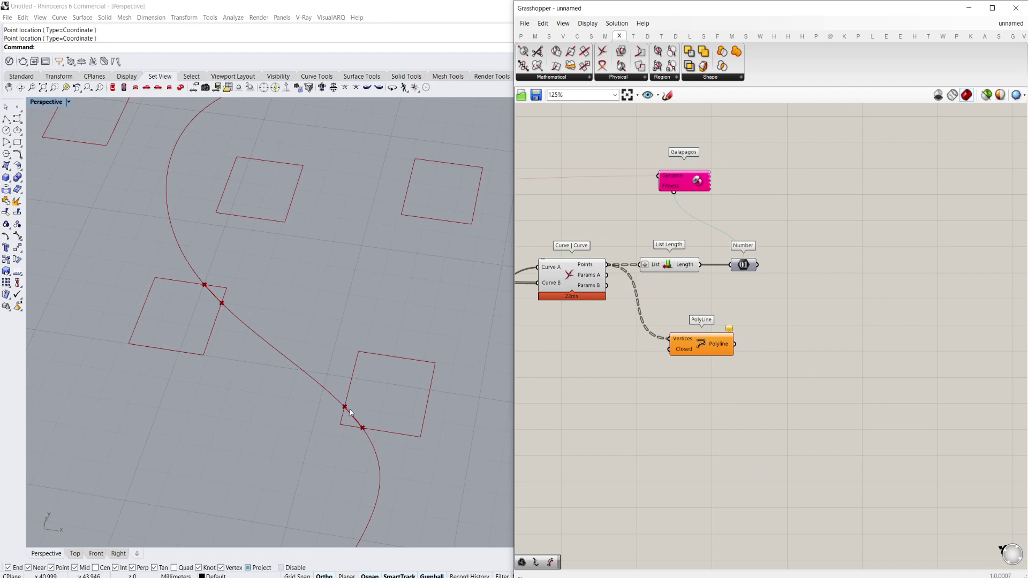
pyautogui.doubleClick(788, 403)
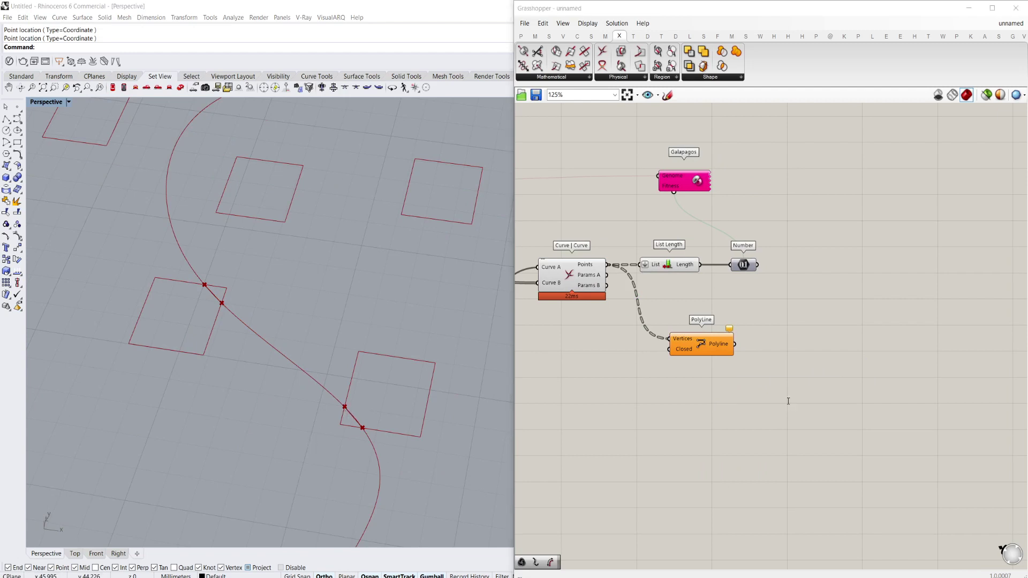
pyautogui.write('len')
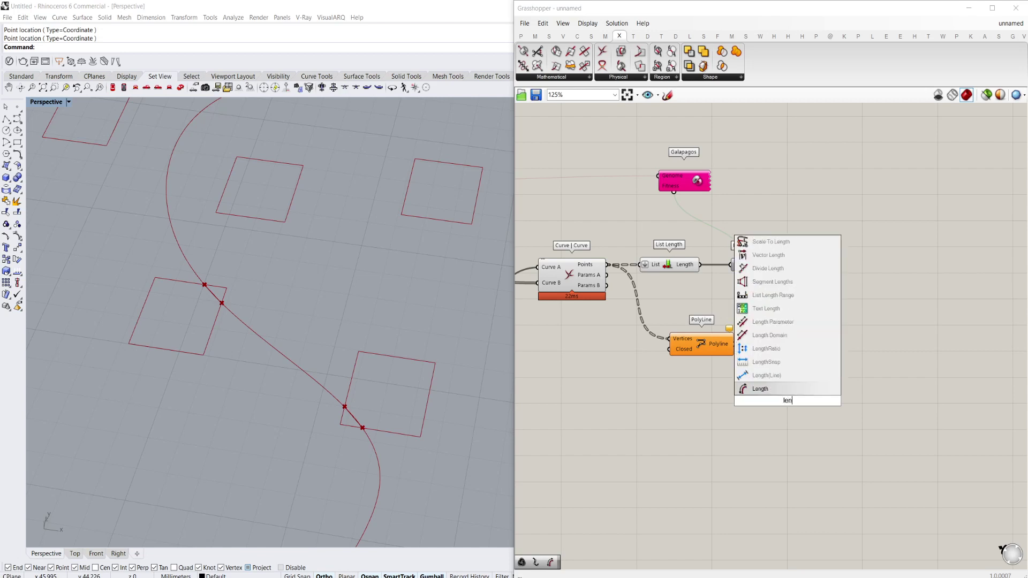
pyautogui.press('Return')
pyautogui.scroll(2, 766, 380)
pyautogui.moveTo(692, 338); pyautogui.dragTo(758, 411)
pyautogui.moveTo(833, 414); pyautogui.dragTo(782, 381)
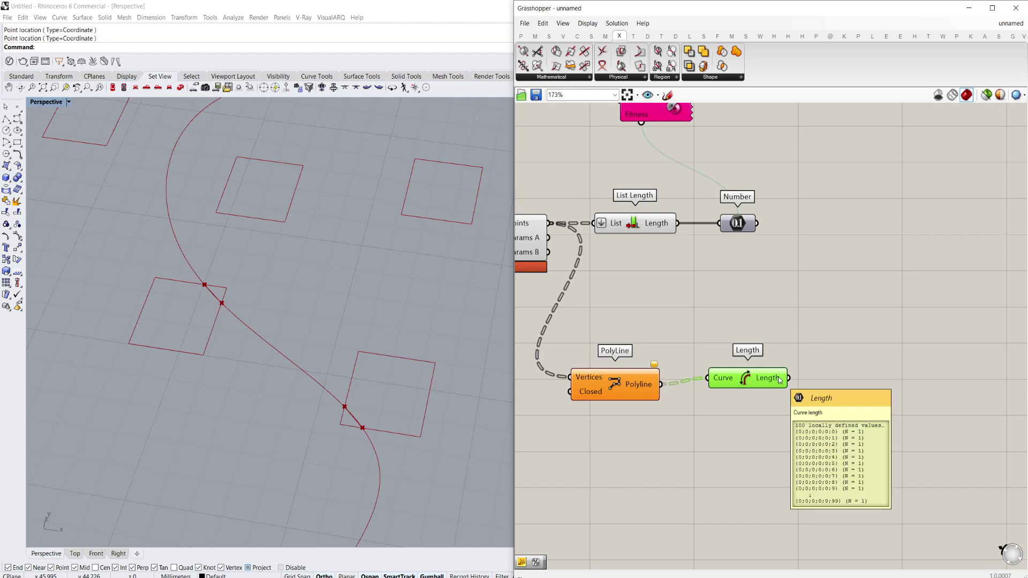
pyautogui.scroll(-2, 728, 399)
pyautogui.doubleClick(776, 354)
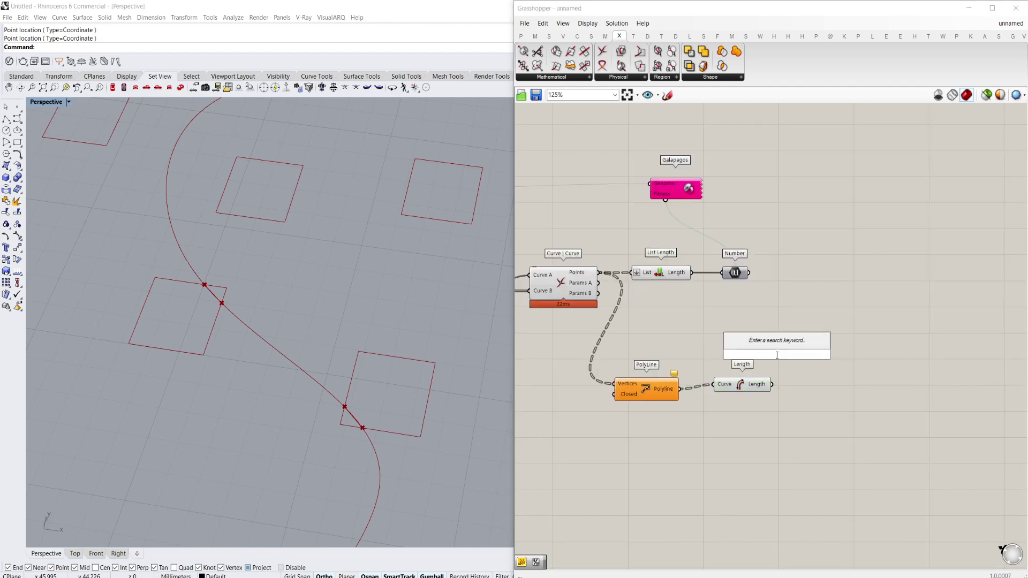
pyautogui.write('mass')
pyautogui.click(773, 329)
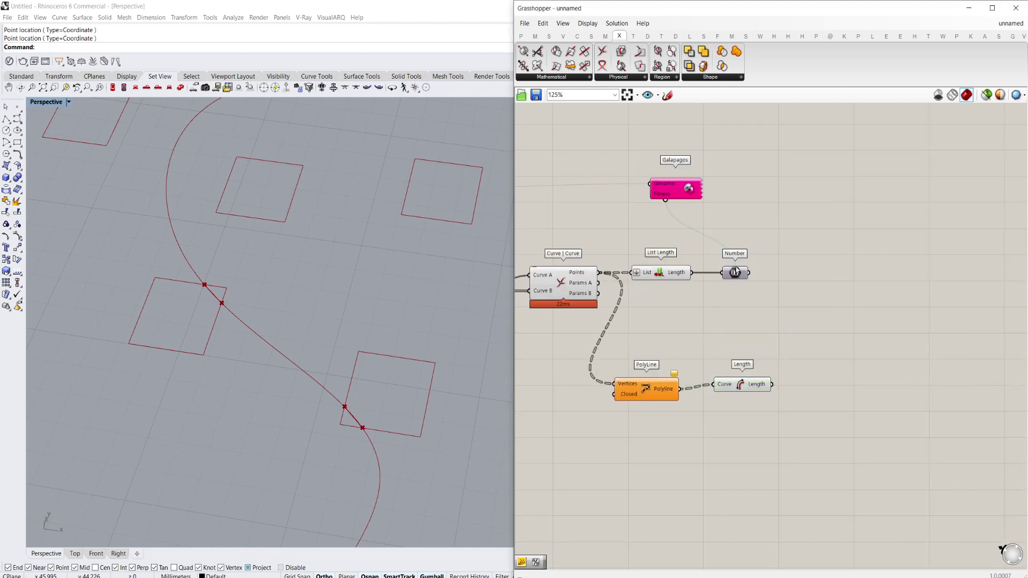
# Step: Flatten the curve Length component's output and place it directly below List Length, with the Number parameter moved farther out
pyautogui.moveTo(735, 269); pyautogui.dragTo(785, 273)
pyautogui.click(781, 316)
pyautogui.scroll(1, 751, 353)
pyautogui.click(723, 370)
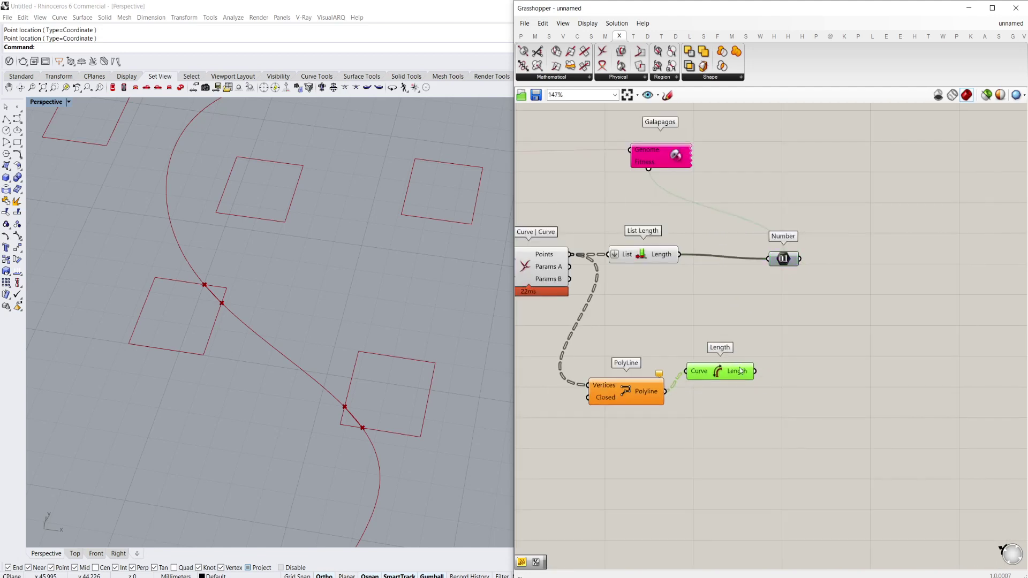
pyautogui.rightClick(748, 370)
pyautogui.click(777, 415)
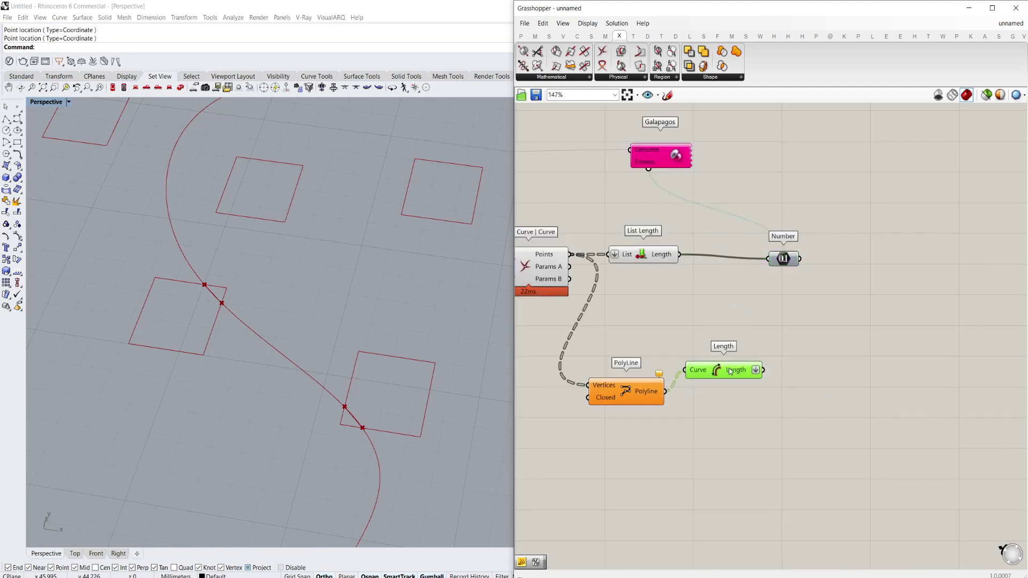
pyautogui.moveTo(725, 371); pyautogui.dragTo(669, 313)
pyautogui.moveTo(681, 311)
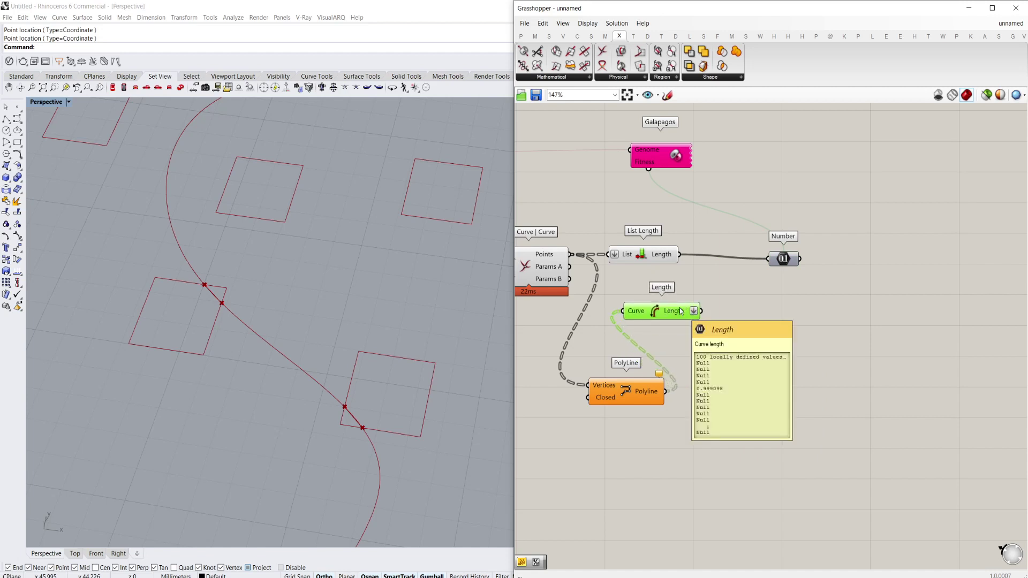
# Step: Add a Mass Addition component and feed its Input from the flattened curve Length output
pyautogui.doubleClick(785, 341)
pyautogui.write('m')
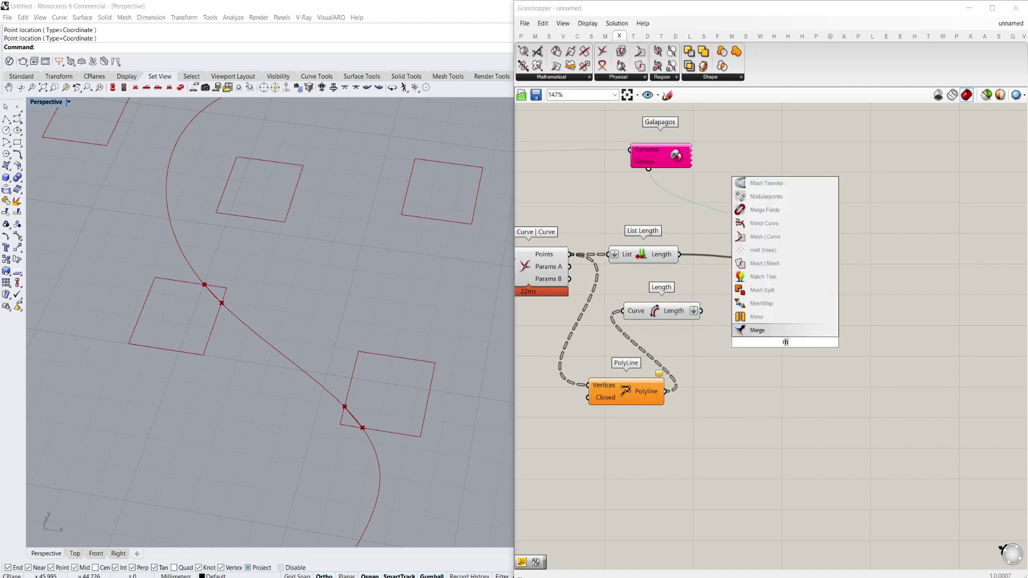
pyautogui.write('ass')
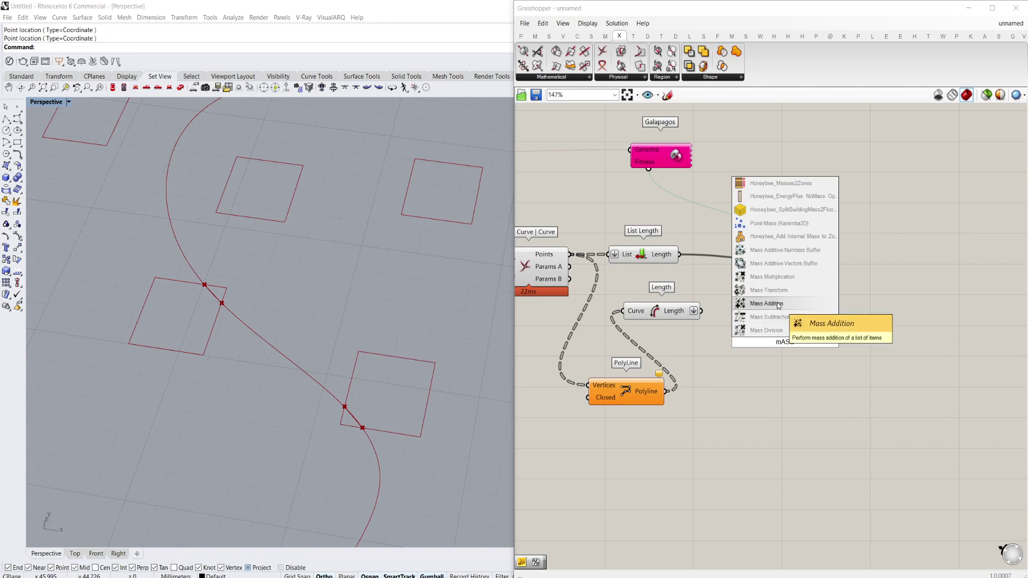
pyautogui.click(777, 304)
pyautogui.moveTo(701, 311); pyautogui.dragTo(802, 344)
pyautogui.moveTo(809, 332)
# Step: Add a Clean Tree component from the Sets tree components and place it below Mass Addition
pyautogui.doubleClick(731, 421)
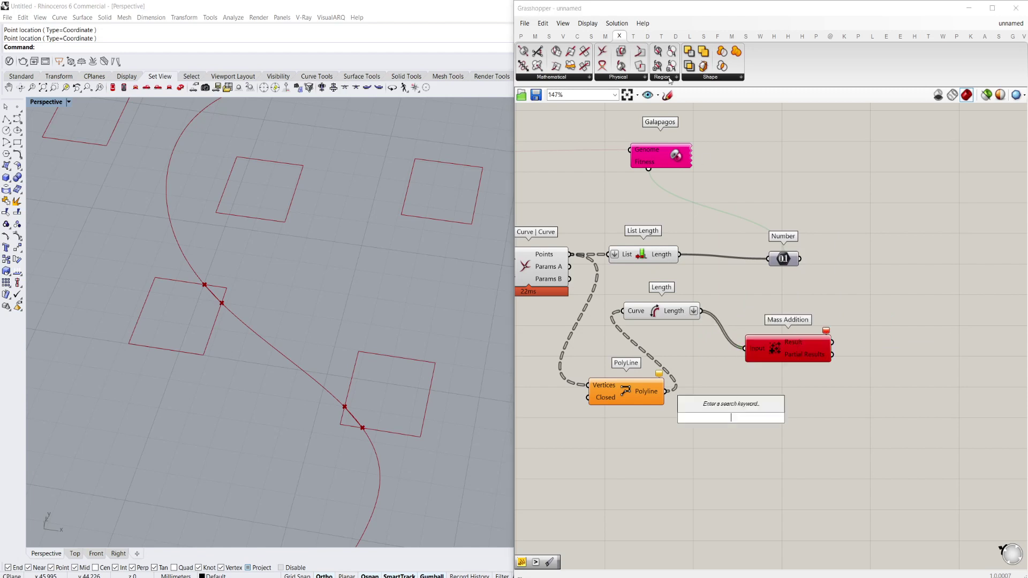
pyautogui.click(604, 36)
pyautogui.click(561, 36)
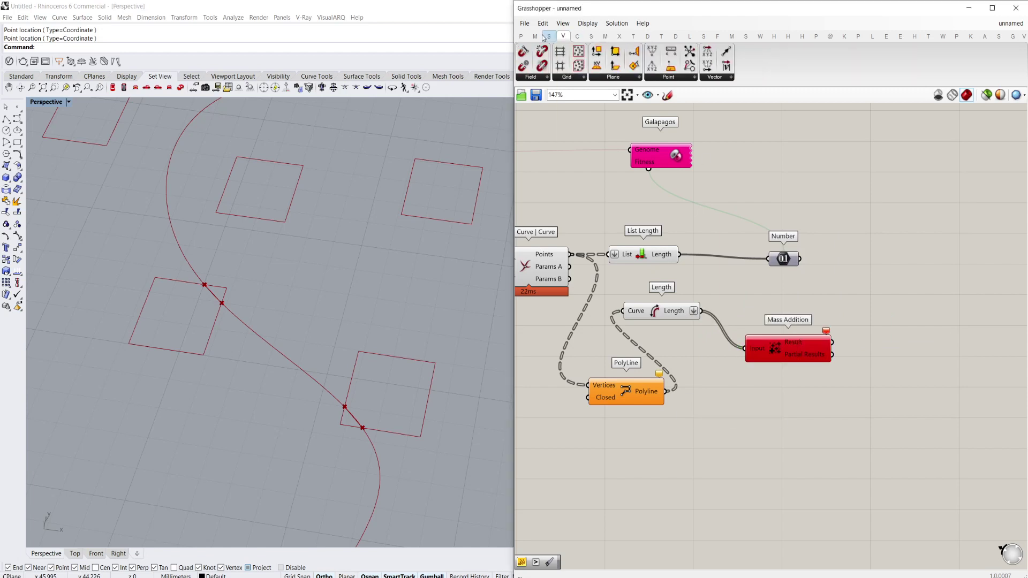
pyautogui.click(536, 36)
pyautogui.click(548, 36)
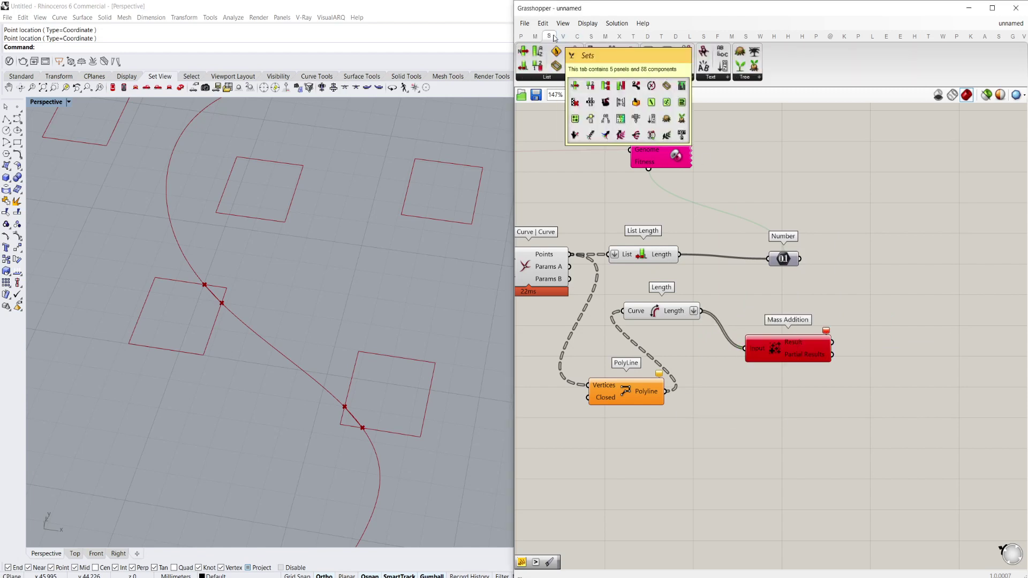
pyautogui.click(758, 80)
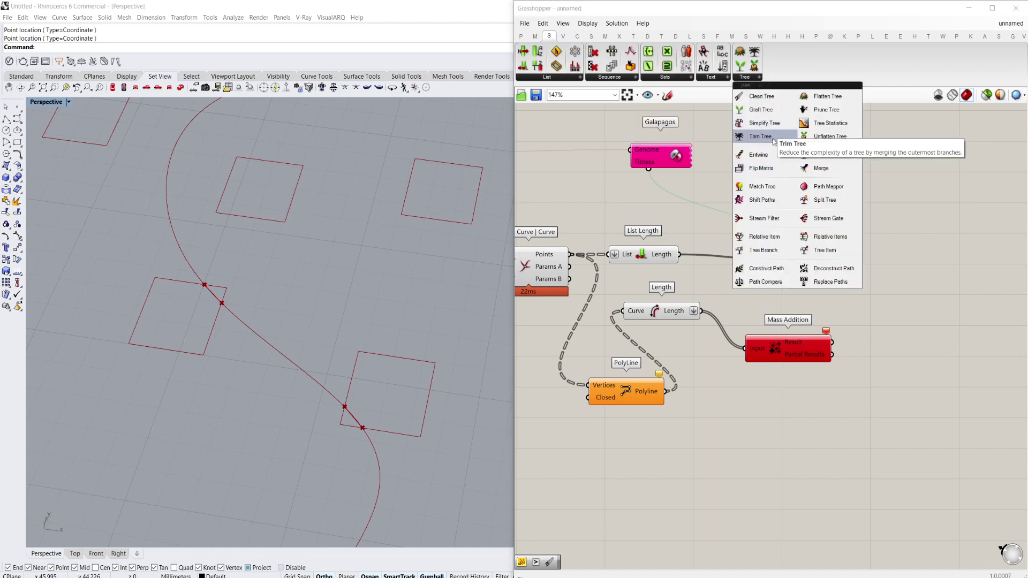
pyautogui.click(755, 136)
pyautogui.click(801, 388)
pyautogui.moveTo(802, 388); pyautogui.dragTo(788, 425)
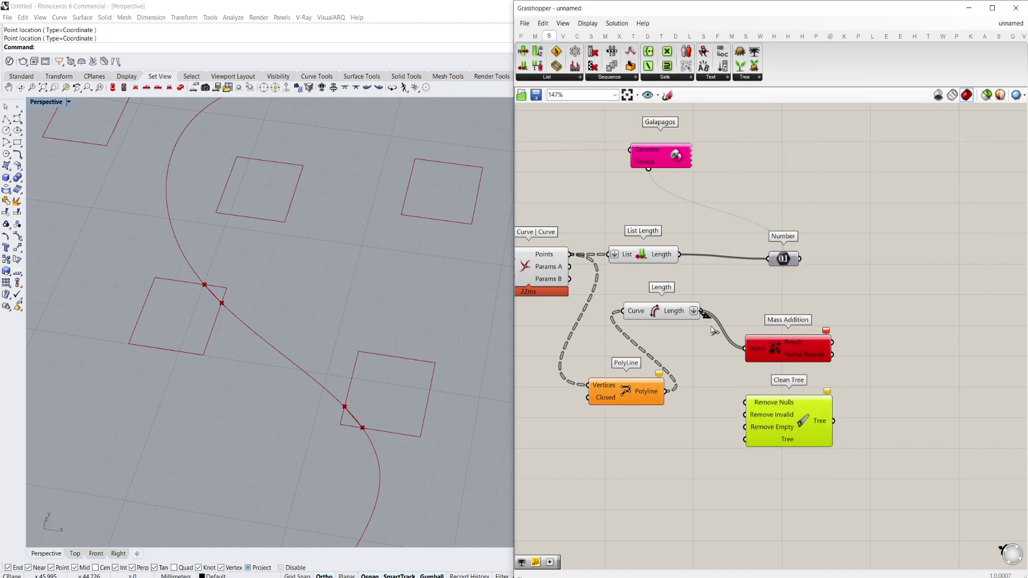
# Step: Feed the curve Length output into Clean Tree's Tree input and the cleaned tree into Mass Addition's Input
pyautogui.moveTo(712, 330); pyautogui.dragTo(753, 446)
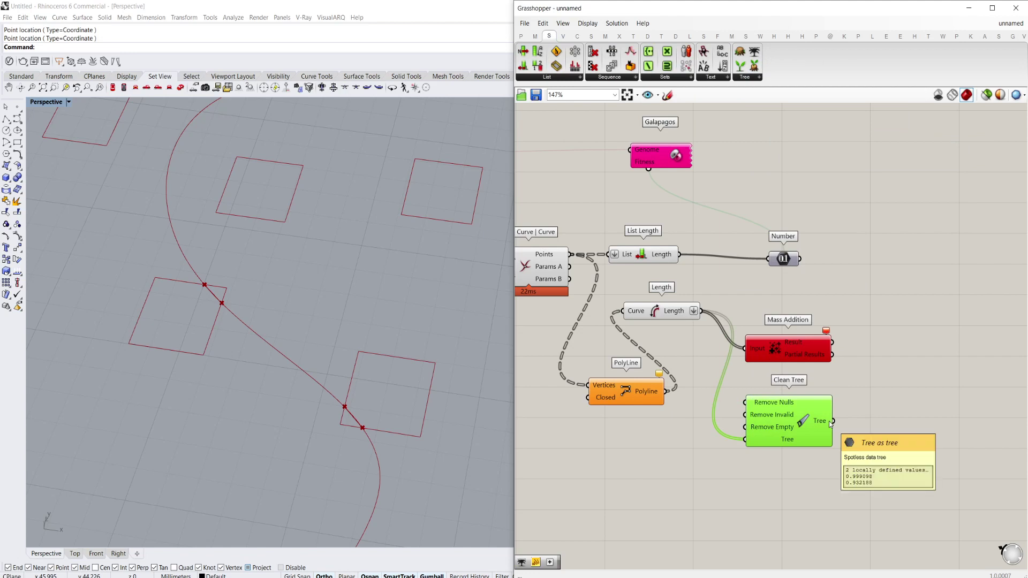
pyautogui.moveTo(833, 420); pyautogui.dragTo(745, 349)
pyautogui.moveTo(824, 339); pyautogui.dragTo(844, 338)
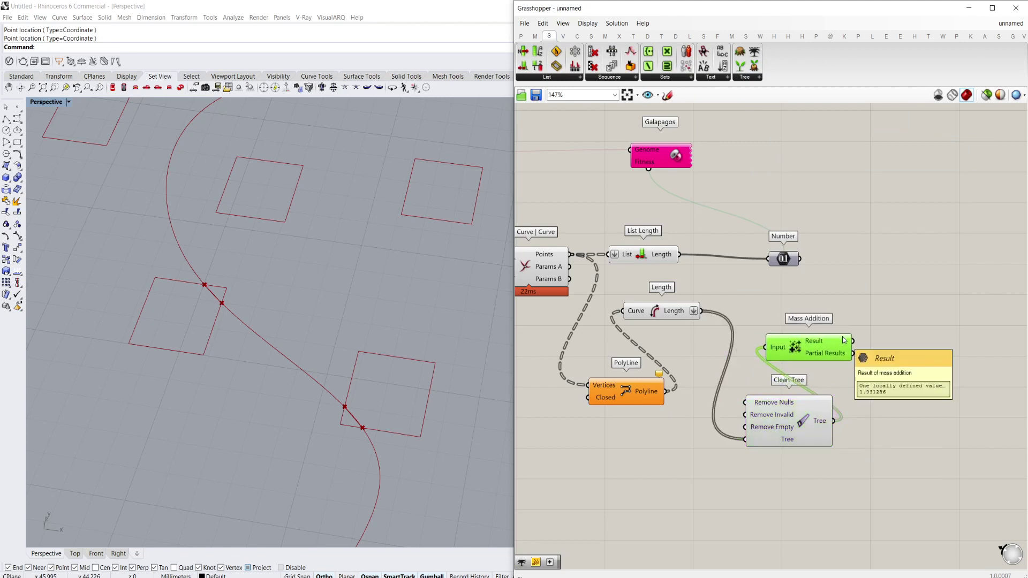
# Step: Add an Addition component near the Number parameter, with List Length feeding A and Mass Addition's Result feeding B
pyautogui.moveTo(690, 269); pyautogui.dragTo(628, 266, button='right')
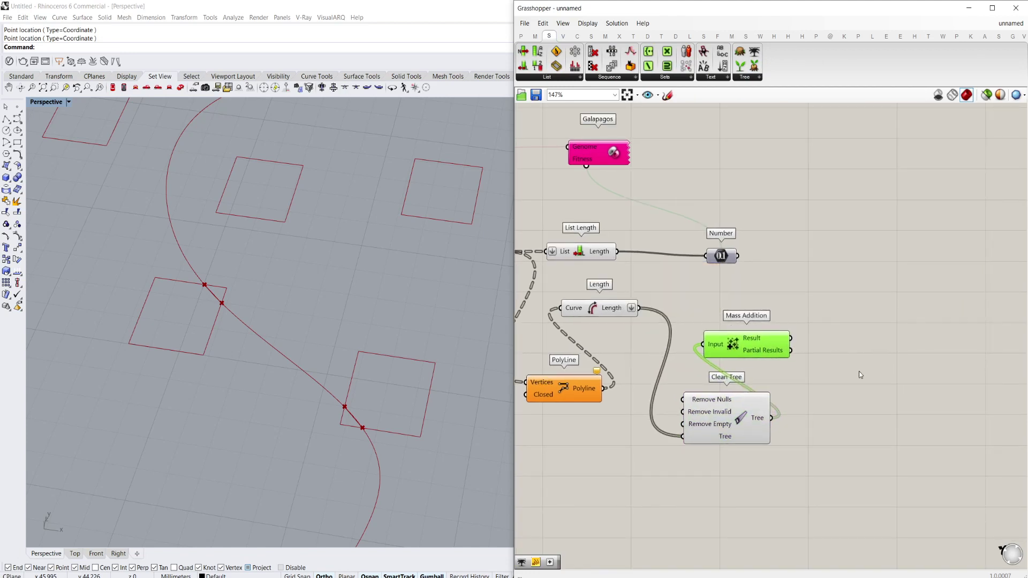
pyautogui.moveTo(723, 257); pyautogui.dragTo(884, 260)
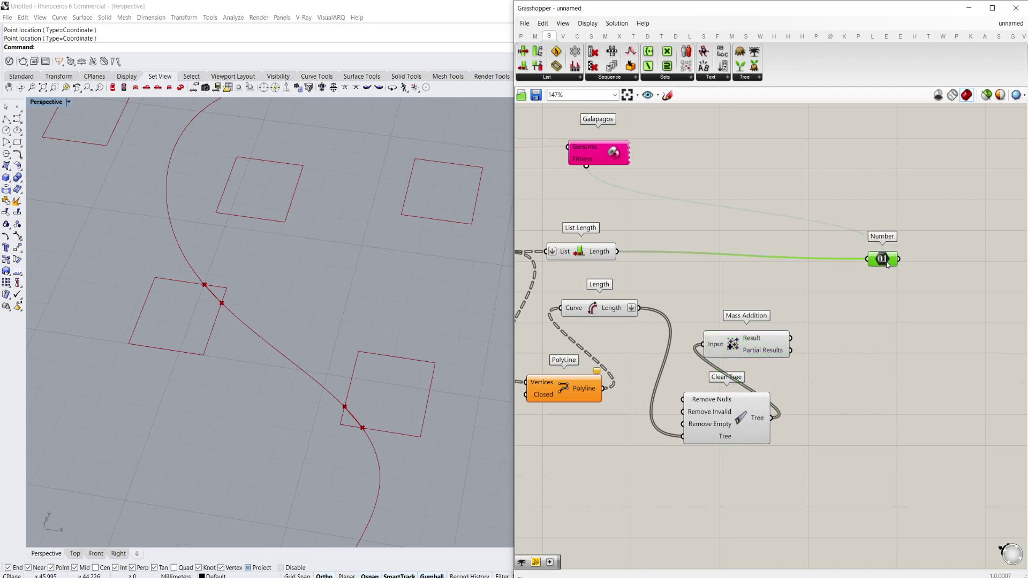
pyautogui.doubleClick(793, 301)
pyautogui.write('M')
pyautogui.press('BackSpace')
pyautogui.write('ADD')
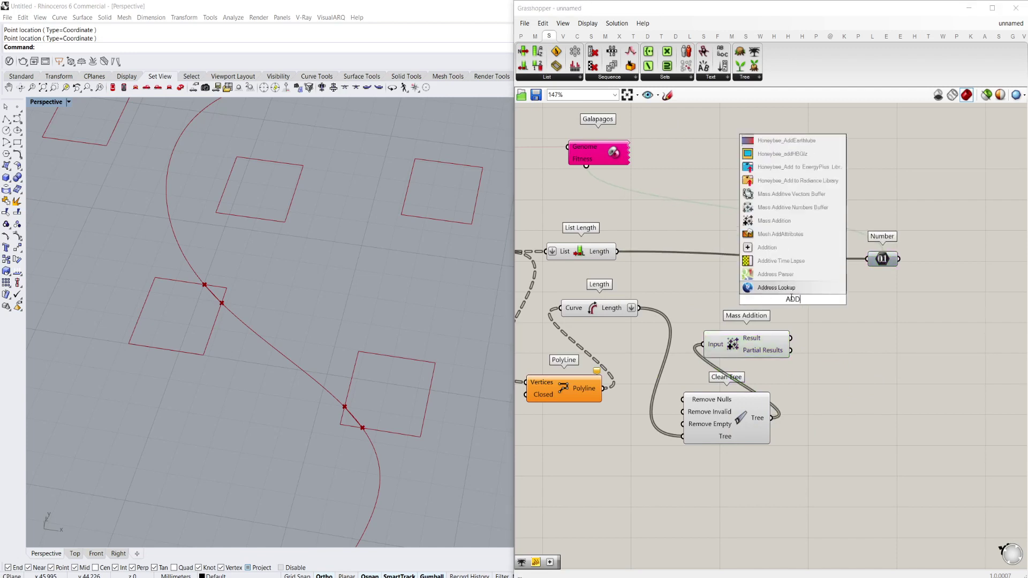
pyautogui.click(783, 248)
pyautogui.moveTo(791, 302); pyautogui.dragTo(618, 253)
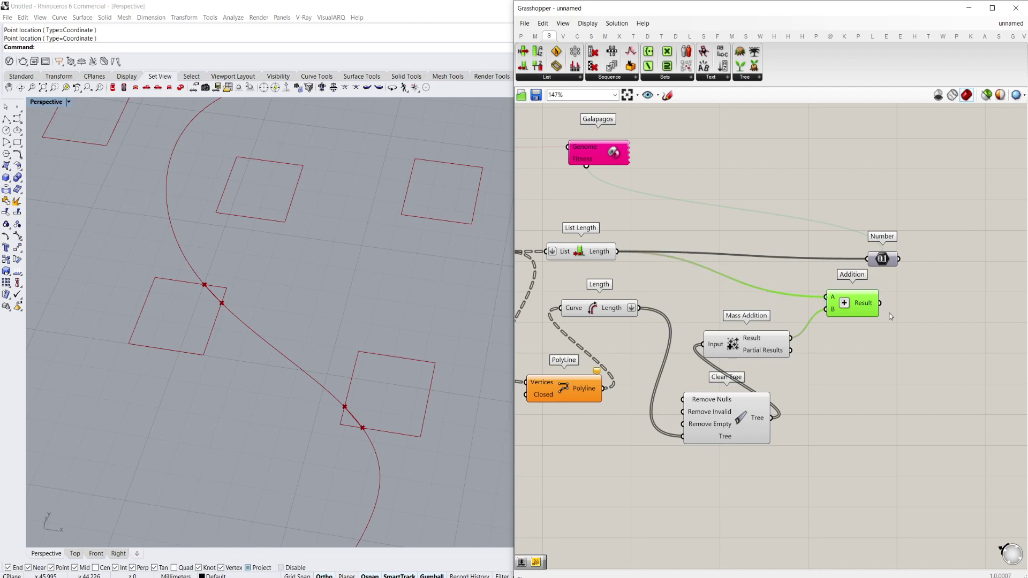
pyautogui.moveTo(854, 297); pyautogui.dragTo(863, 288)
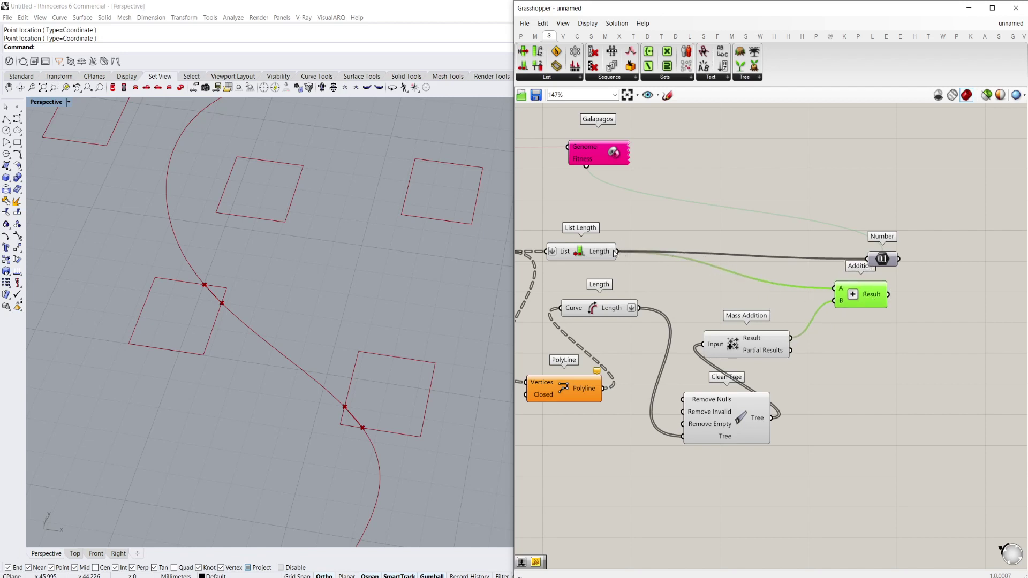
# Step: Add a Multiplication component after List Length and feed its A input from the List Length output
pyautogui.moveTo(611, 249)
pyautogui.moveTo(612, 250); pyautogui.dragTo(612, 272, button='right')
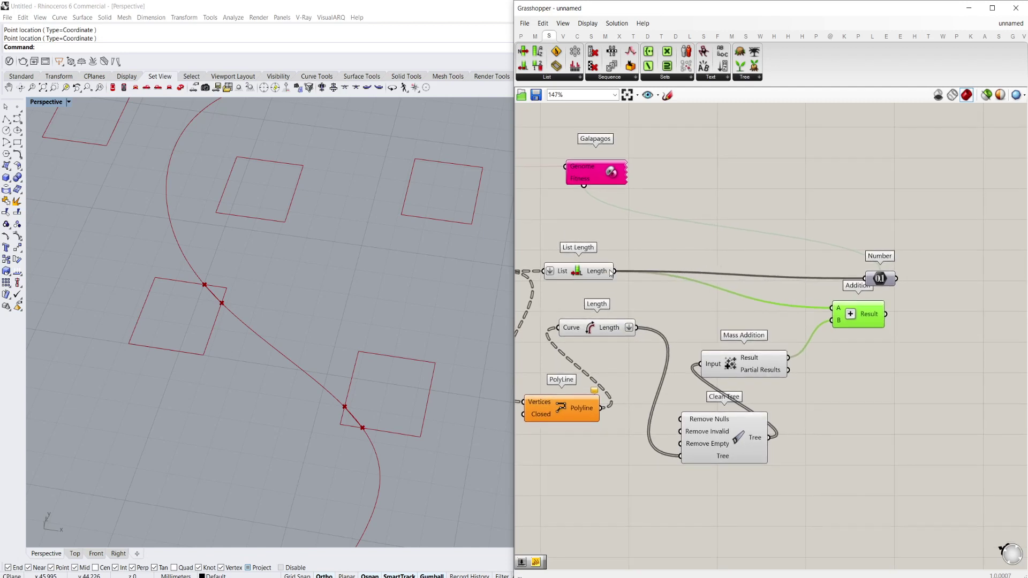
pyautogui.click(651, 322)
pyautogui.rightClick(662, 307)
pyautogui.write('mult')
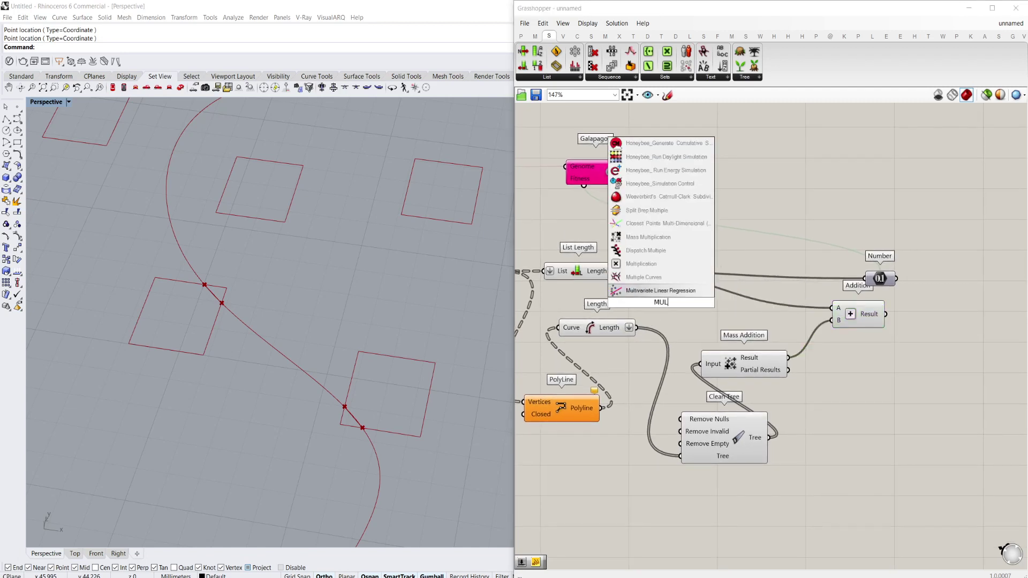
pyautogui.click(654, 295)
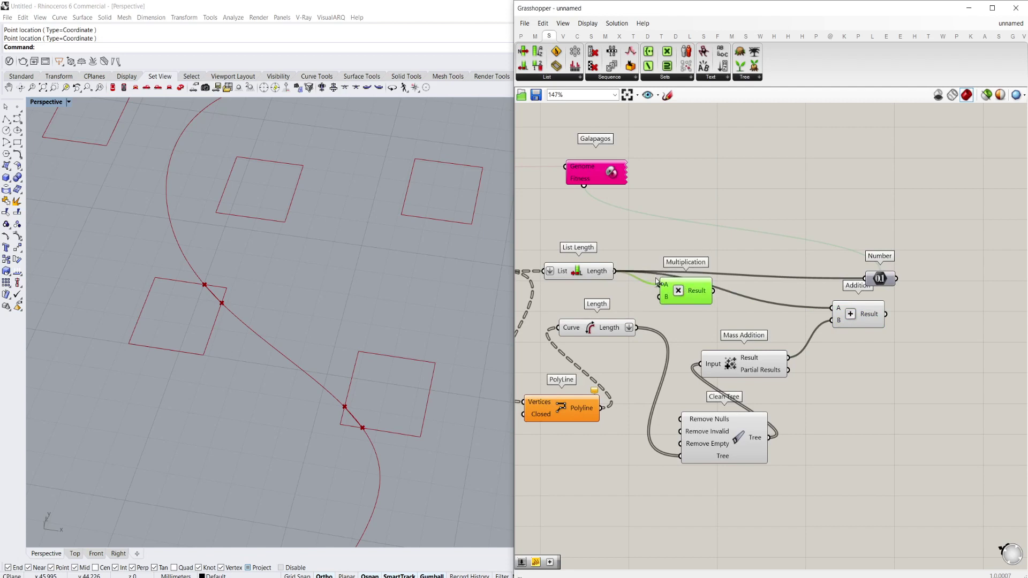
pyautogui.moveTo(666, 289); pyautogui.dragTo(682, 287)
# Step: Create a number slider with an initial value of 1.00 and connect it to Multiplication's B input
pyautogui.doubleClick(634, 301)
pyautogui.write('10')
pyautogui.press('Return')
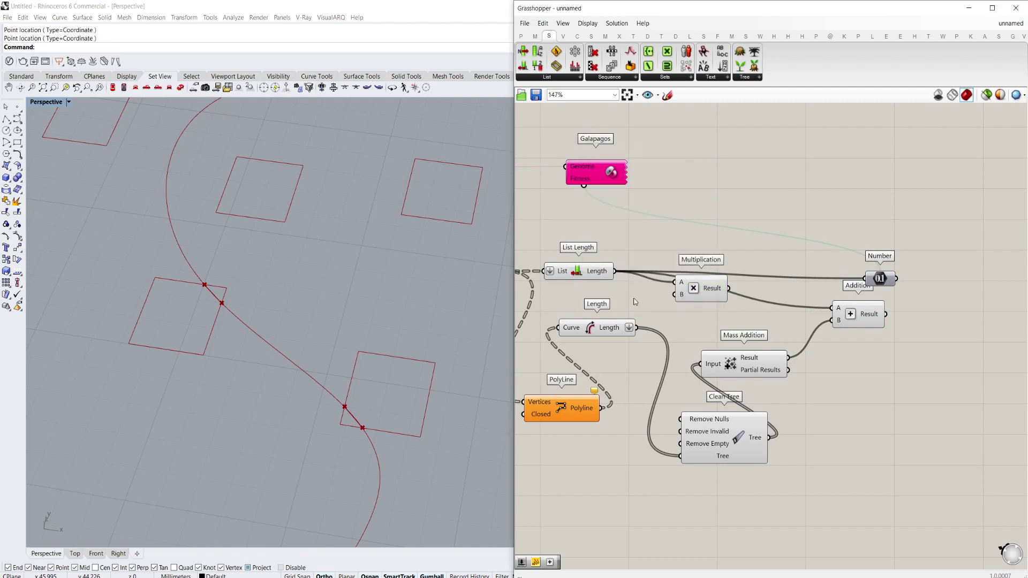
pyautogui.doubleClick(633, 302)
pyautogui.write('1.00')
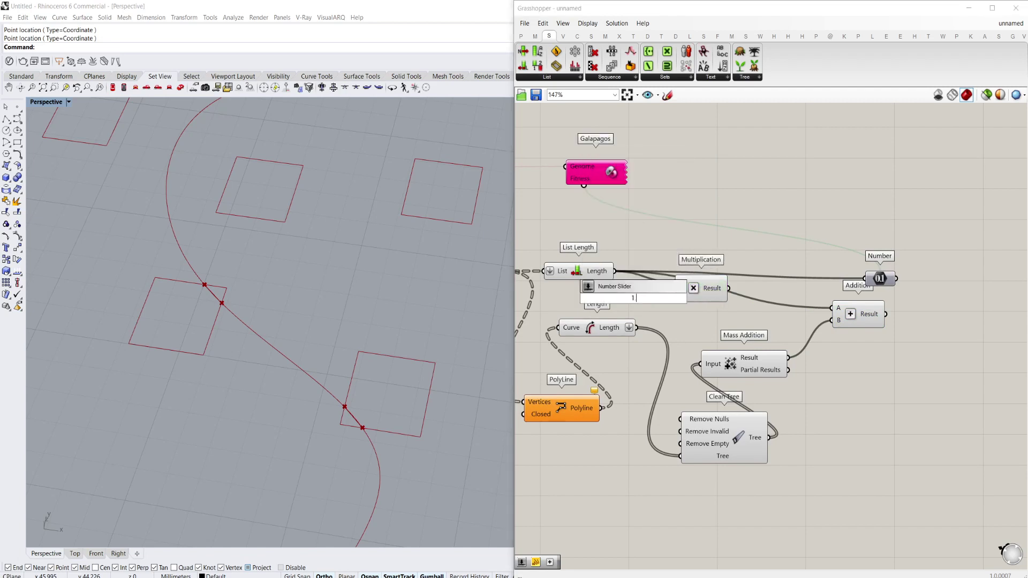
pyautogui.press('Return')
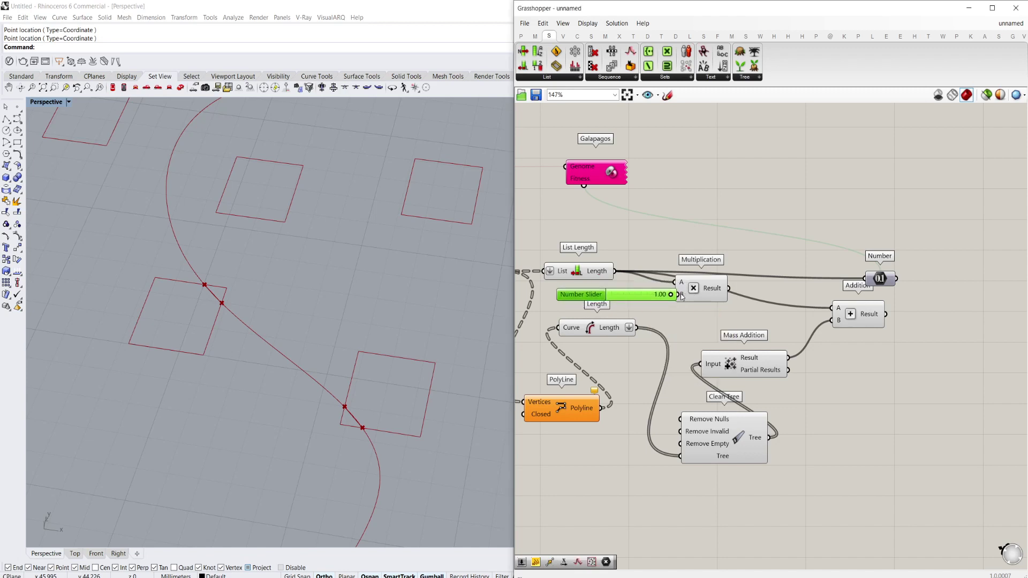
pyautogui.moveTo(682, 297); pyautogui.dragTo(709, 297)
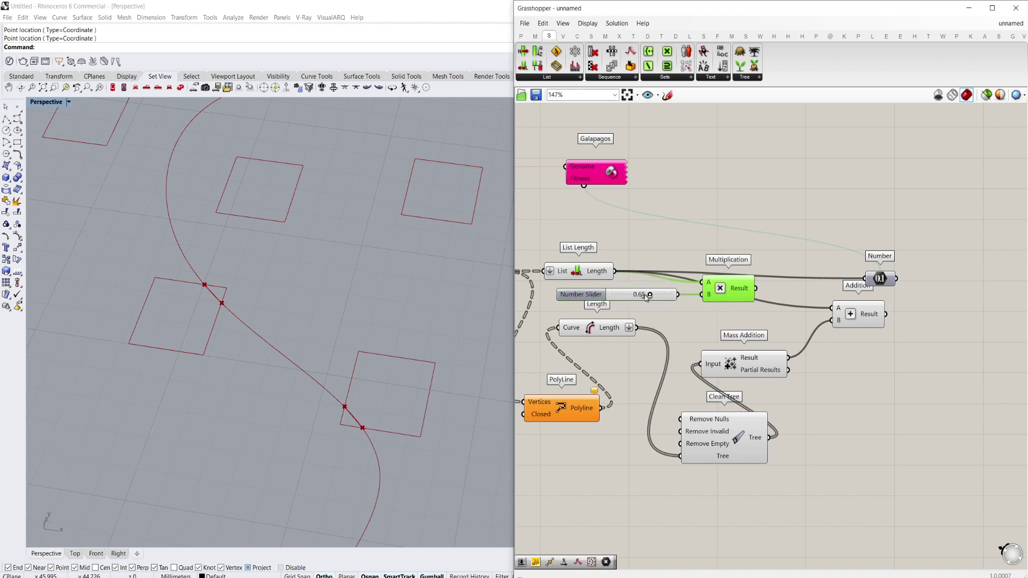
# Step: Route Multiplication's result through Addition's A input into the Number parameter, and set the multiplier slider to 0.28
pyautogui.moveTo(886, 314); pyautogui.dragTo(864, 278)
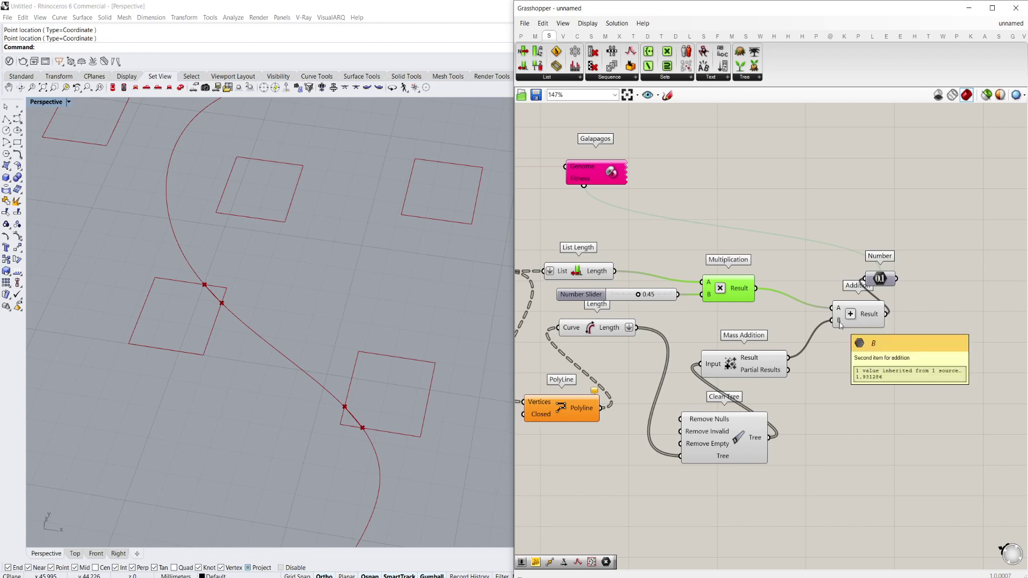
pyautogui.scroll(-3, 831, 325)
pyautogui.scroll(4, 830, 326)
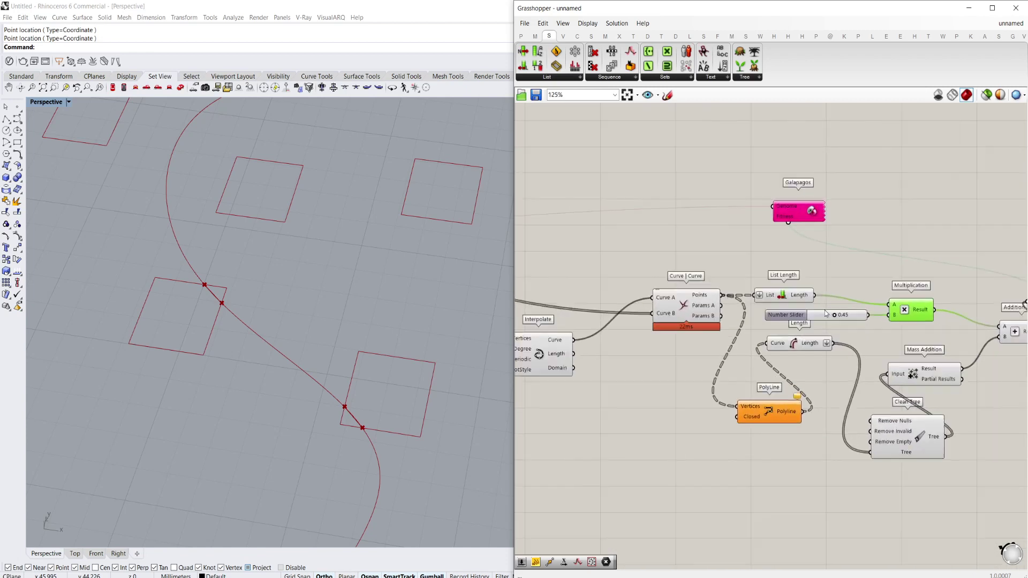
pyautogui.moveTo(838, 317); pyautogui.dragTo(826, 318)
pyautogui.scroll(-4, 826, 318)
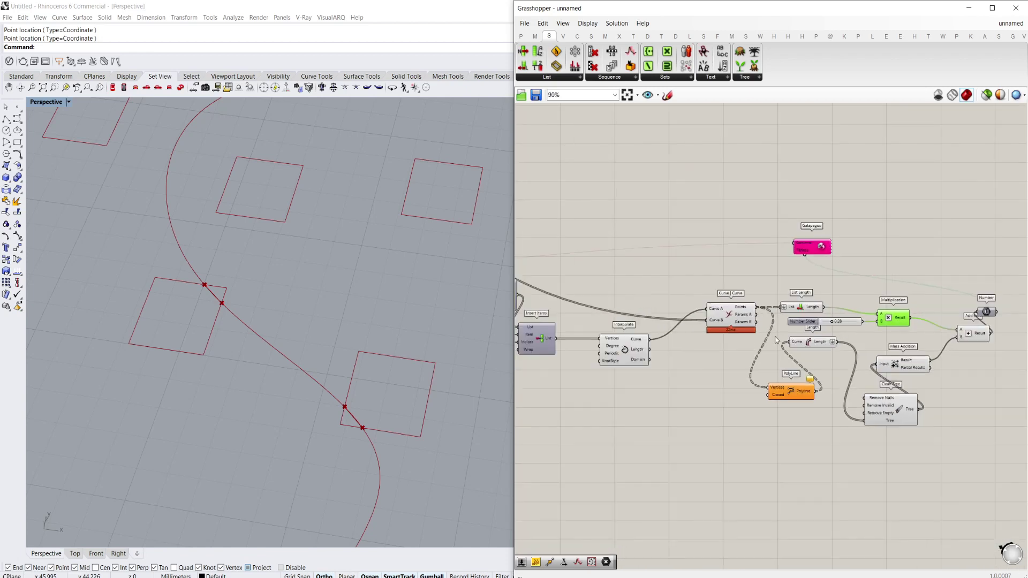
# Step: Open the Galapagos editor and start its solver to minimise the combined fitness value
pyautogui.scroll(-3, 391, 317)
pyautogui.moveTo(391, 317); pyautogui.dragTo(420, 284, button='right')
pyautogui.moveTo(838, 240); pyautogui.dragTo(803, 287, button='right')
pyautogui.scroll(3, 808, 284)
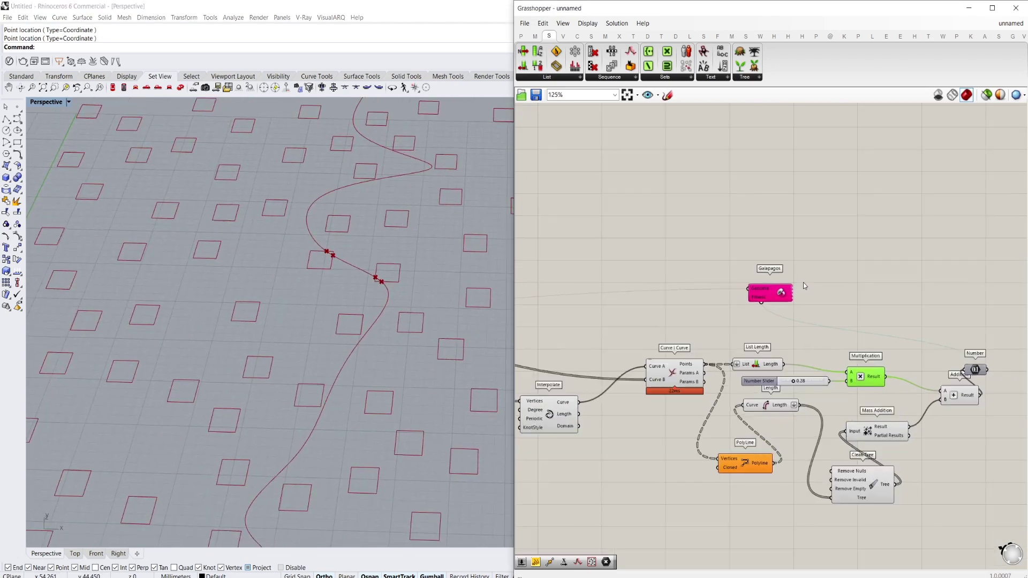
pyautogui.click(774, 299)
pyautogui.doubleClick(772, 299)
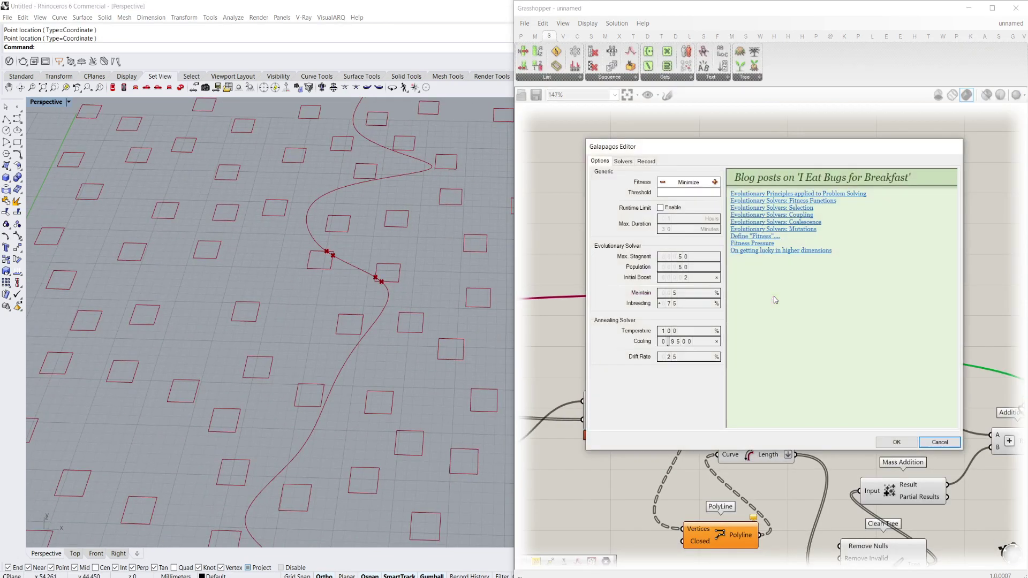
pyautogui.click(622, 161)
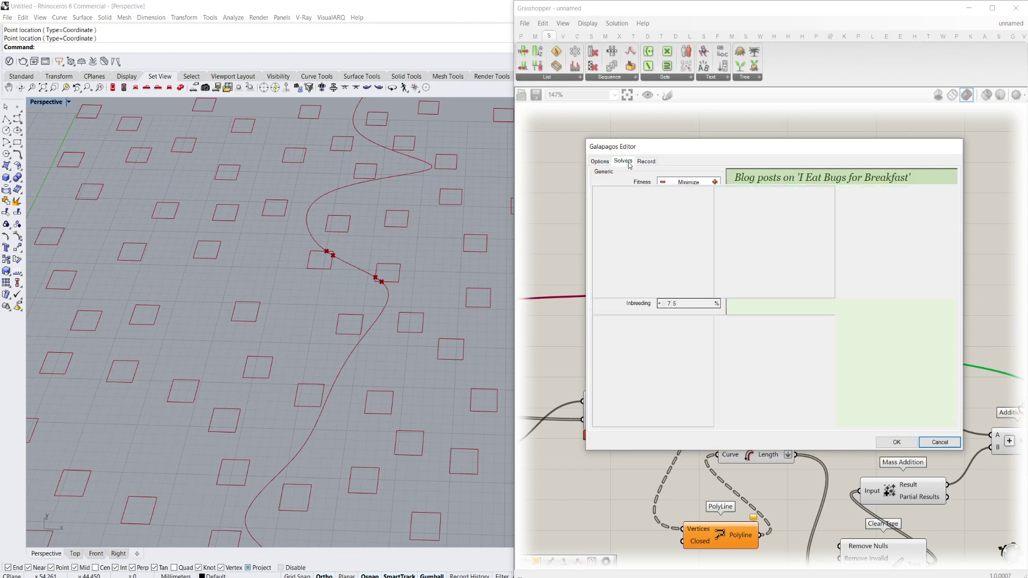
pyautogui.click(637, 182)
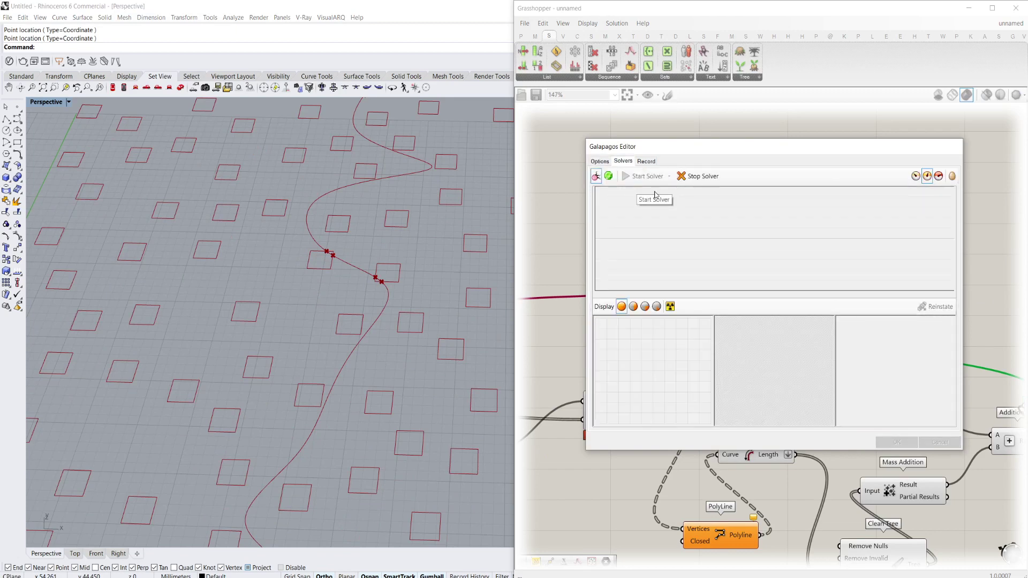
# Step: Display all genomes in the Rhino viewport while the solver runs, with the whole rectangle field in view
pyautogui.click(917, 177)
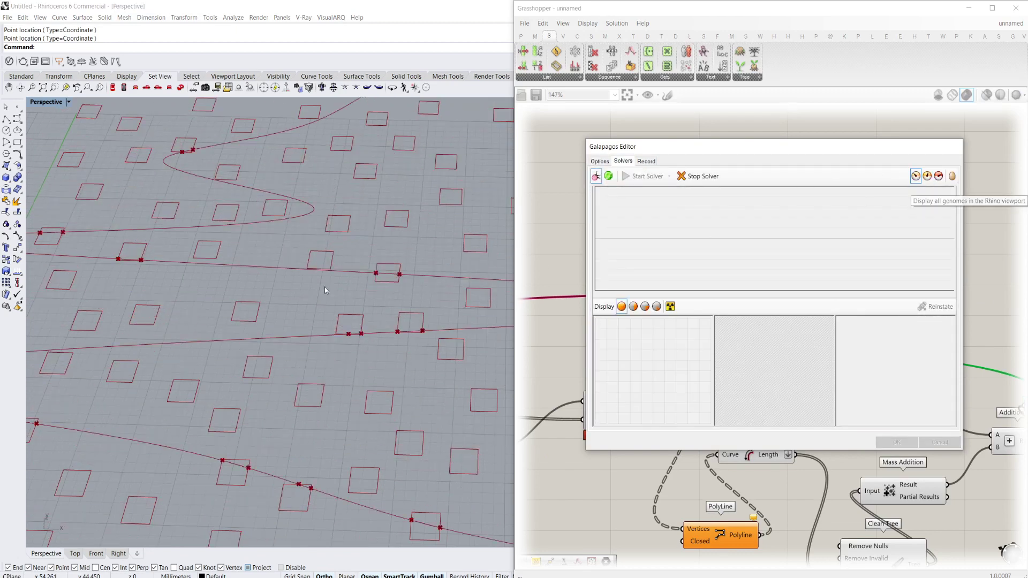
pyautogui.scroll(-5, 280, 282)
pyautogui.scroll(2, 264, 271)
pyautogui.moveTo(279, 282); pyautogui.dragTo(241, 262, button='right')
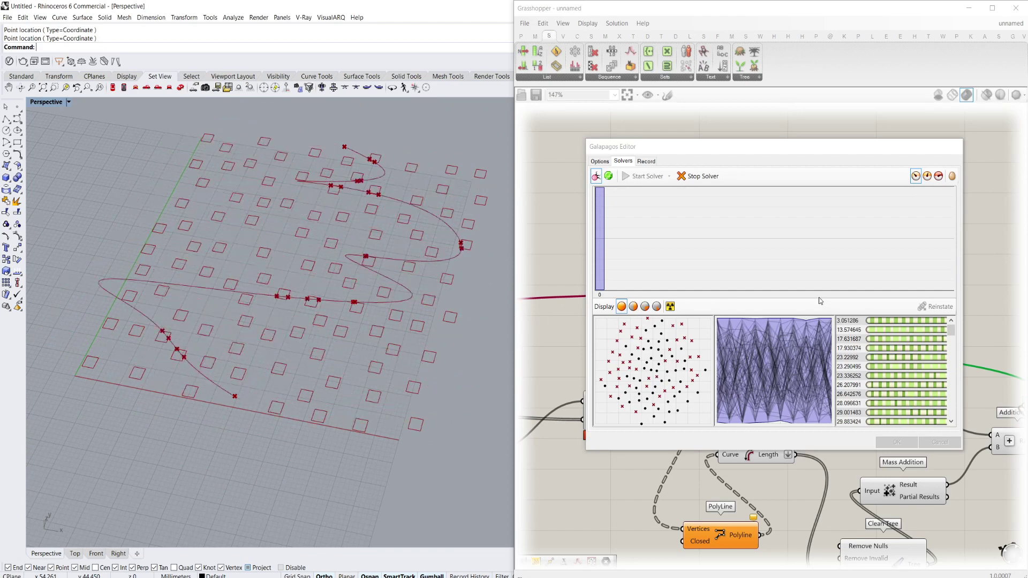
# Step: Review the Galapagos options, follow the solver's fitness graph, and examine where the evolving curve still crosses rectangles
pyautogui.click(599, 162)
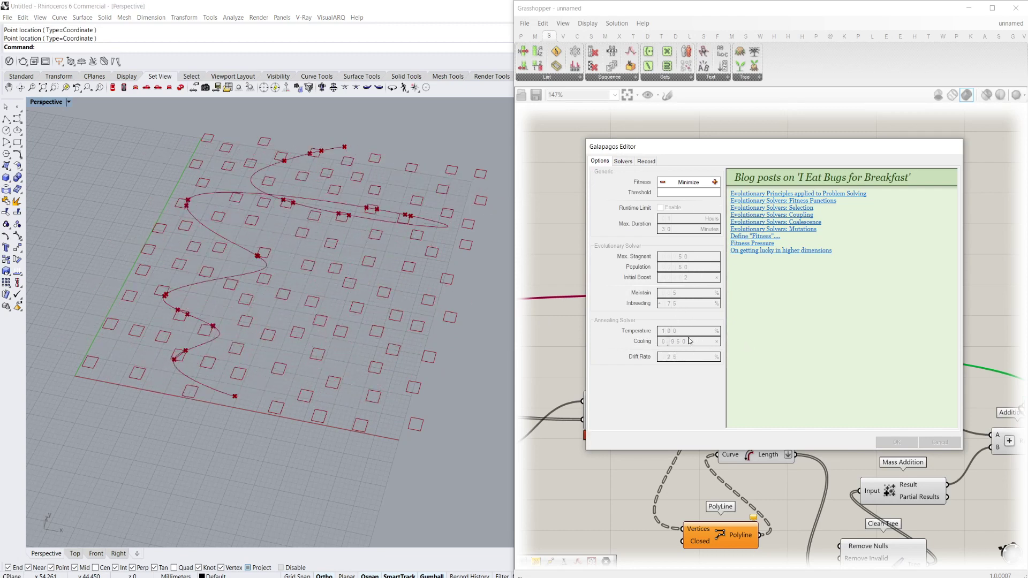
pyautogui.click(622, 161)
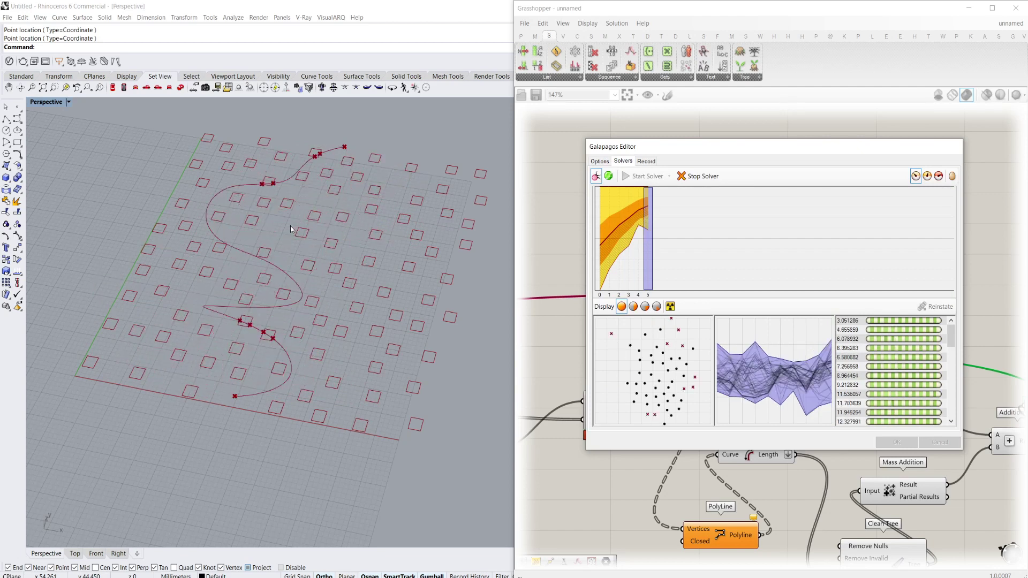
pyautogui.click(599, 161)
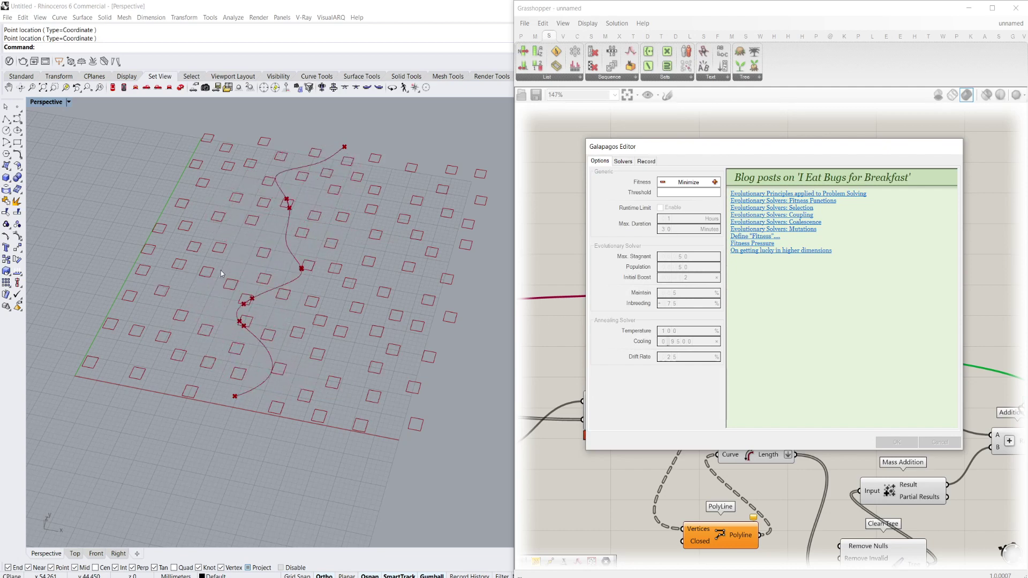
pyautogui.scroll(5, 218, 321)
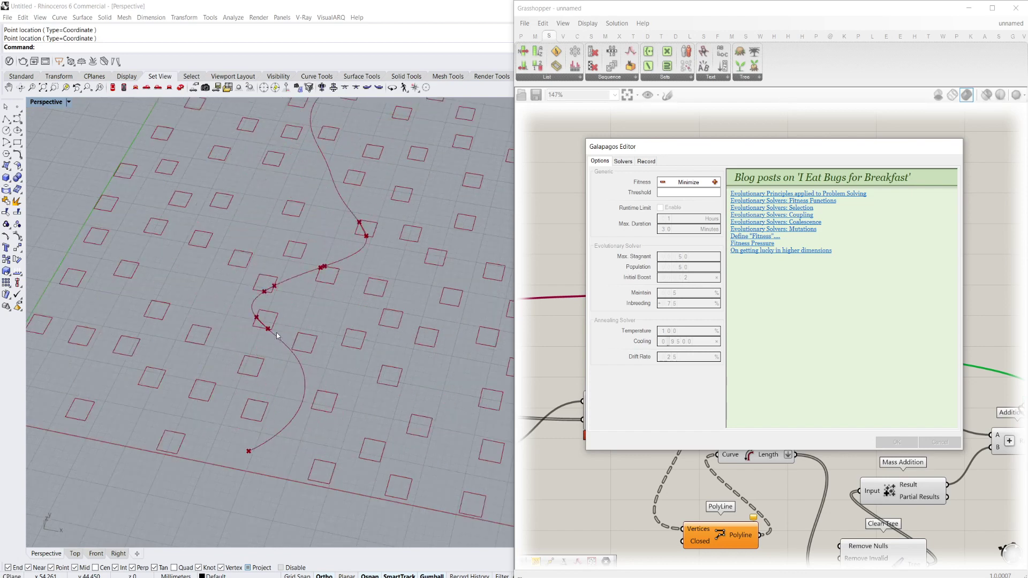
pyautogui.scroll(-2, 276, 336)
pyautogui.scroll(-3, 277, 336)
pyautogui.scroll(3, 411, 167)
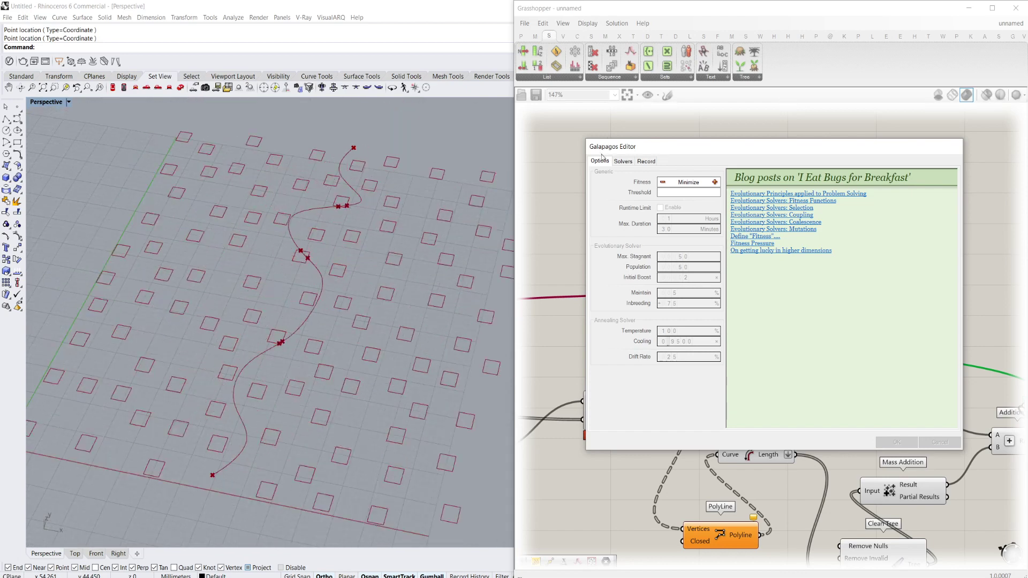
pyautogui.click(623, 161)
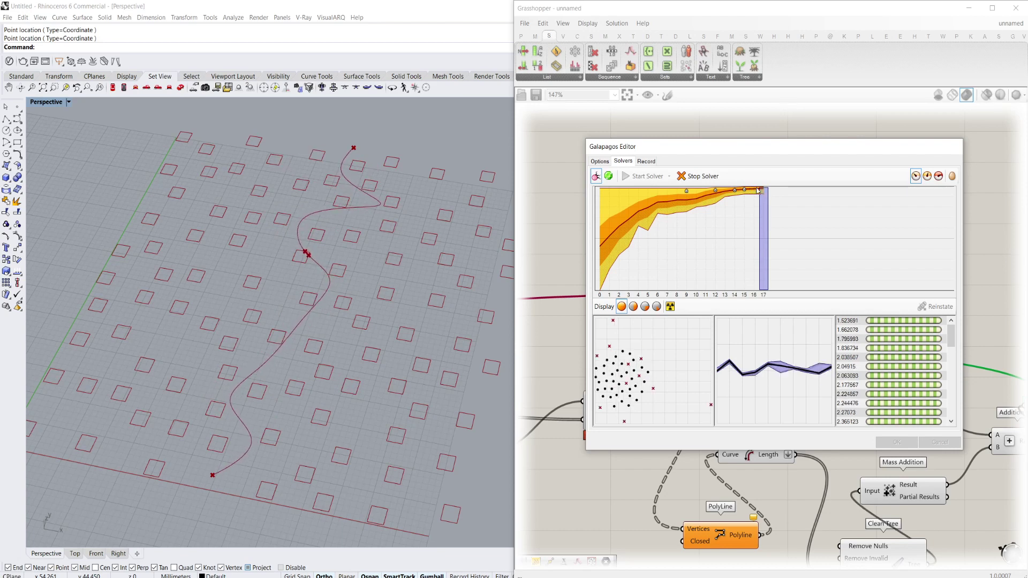
pyautogui.scroll(5, 300, 255)
pyautogui.scroll(2, 300, 255)
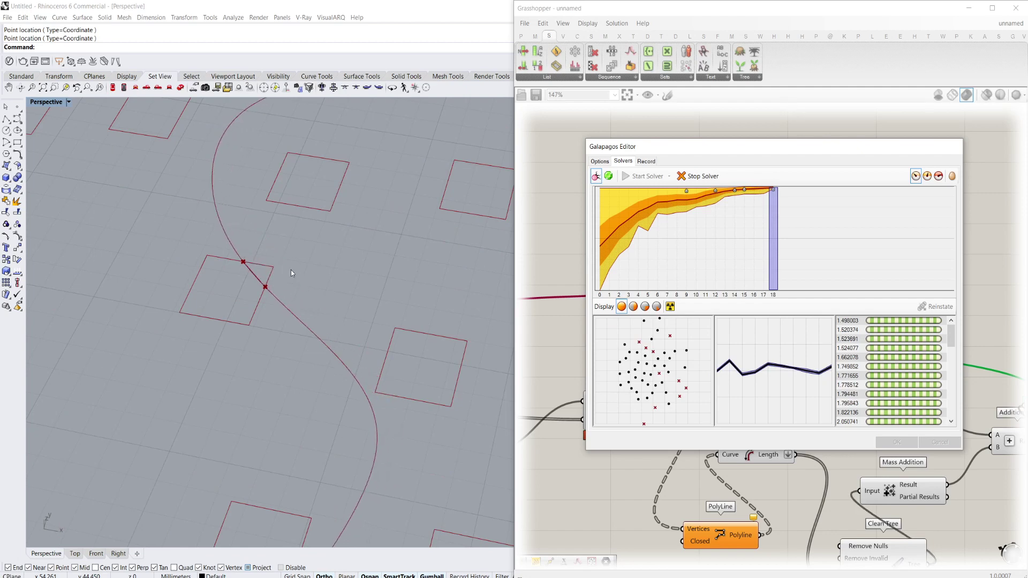
pyautogui.scroll(-8, 291, 270)
pyautogui.scroll(3, 315, 276)
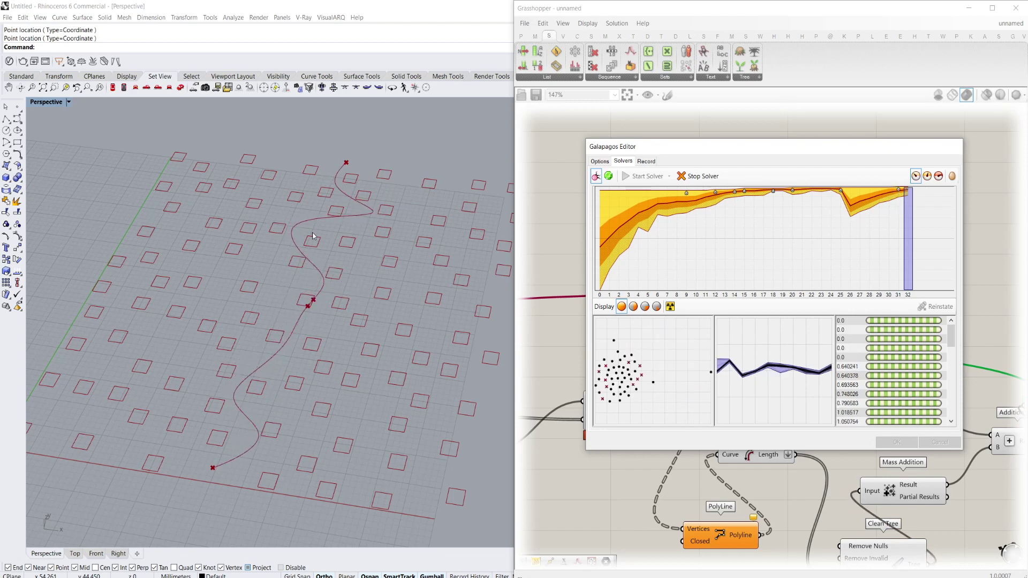
pyautogui.click(697, 176)
pyautogui.click(598, 161)
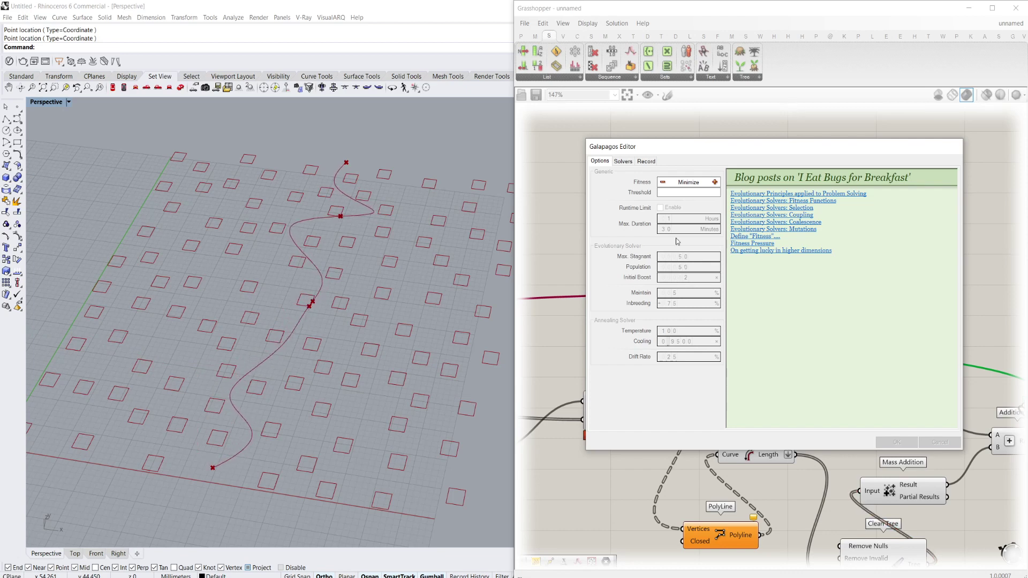
pyautogui.click(623, 162)
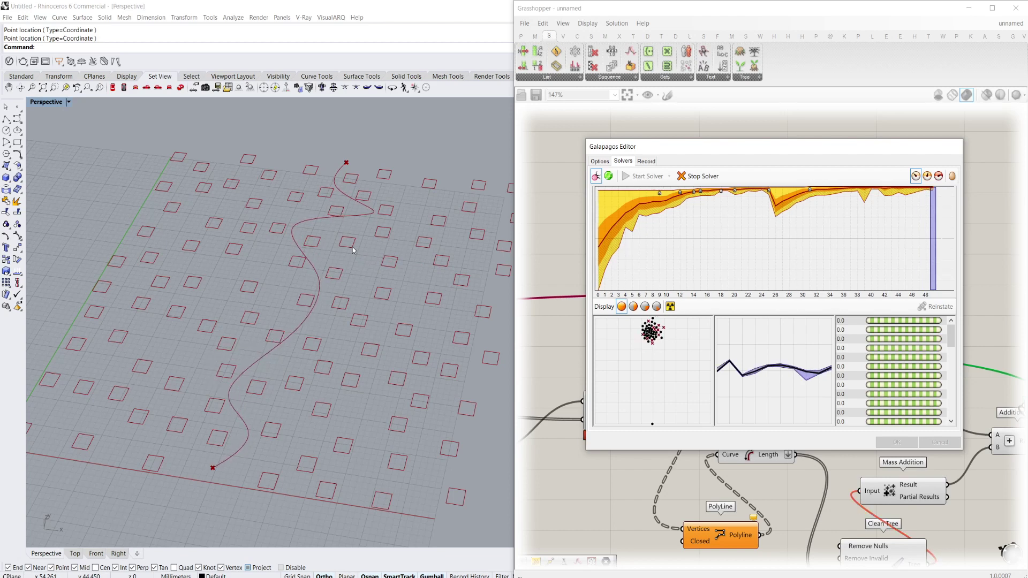
# Step: Limit the viewport display to better genomes and stop the Galapagos solver to check the optimised curve against the rectangles
pyautogui.click(927, 177)
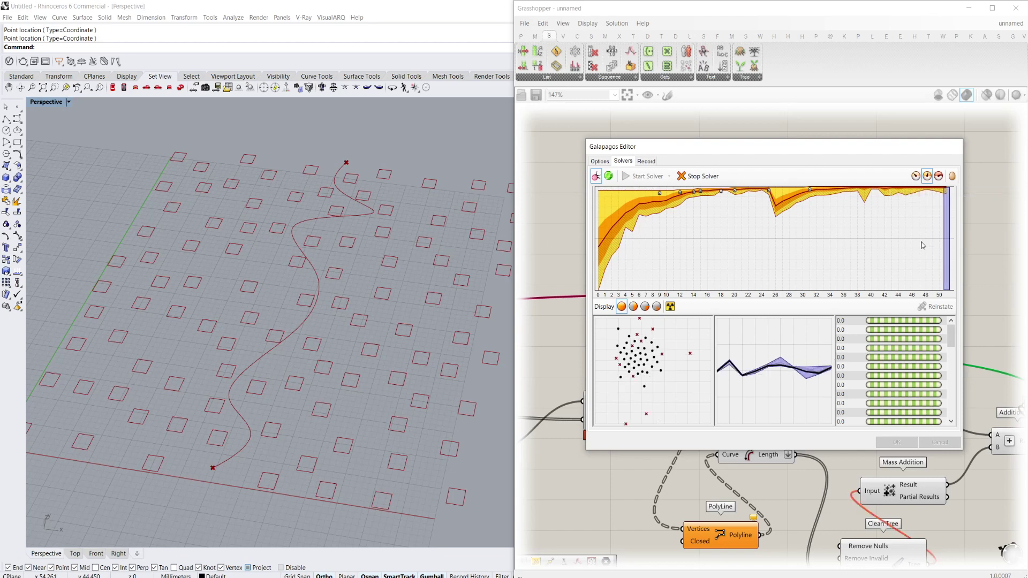
pyautogui.click(690, 177)
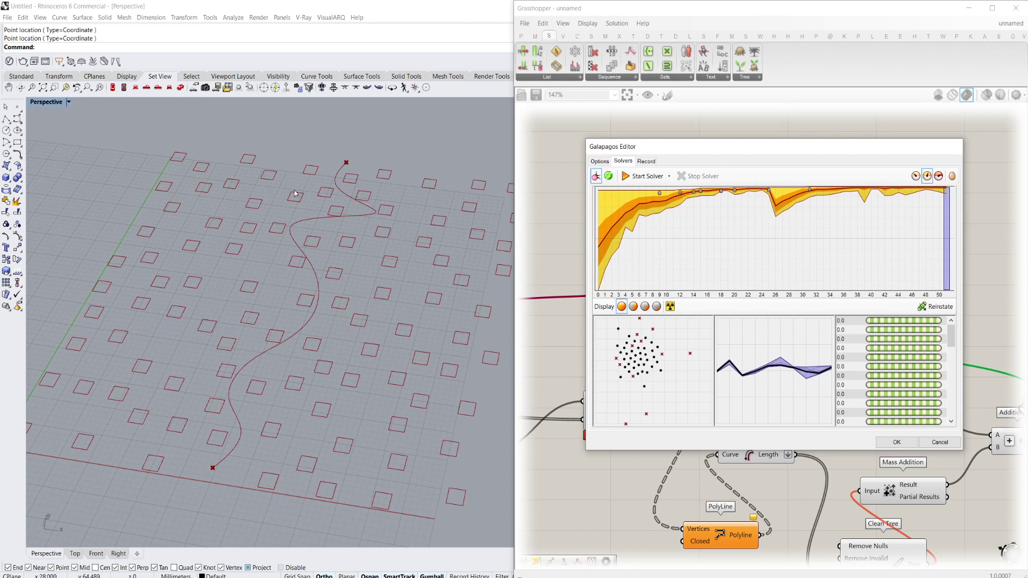
pyautogui.scroll(10, 353, 189)
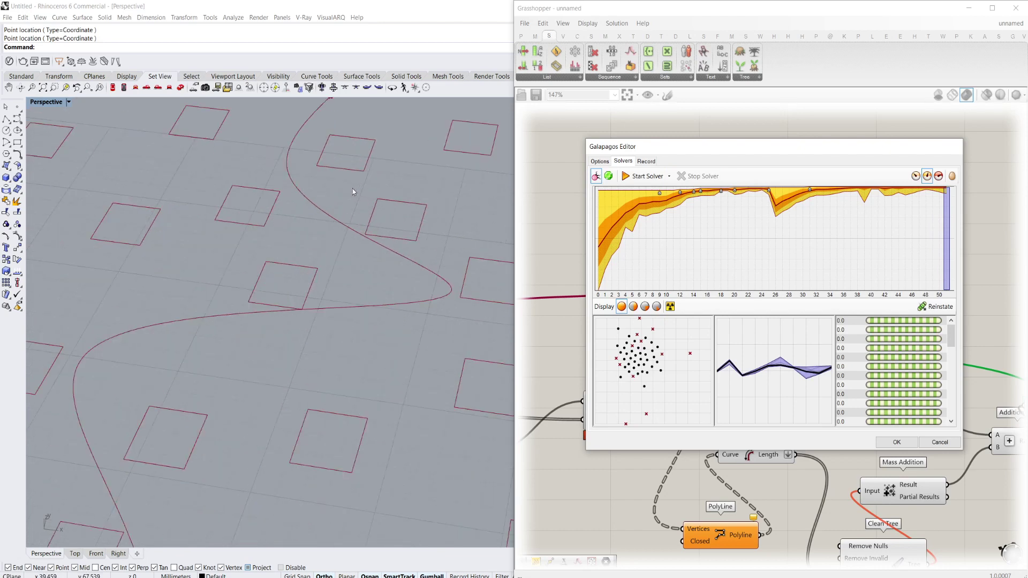
pyautogui.scroll(-8, 352, 188)
pyautogui.scroll(3, 327, 220)
pyautogui.scroll(-3, 342, 224)
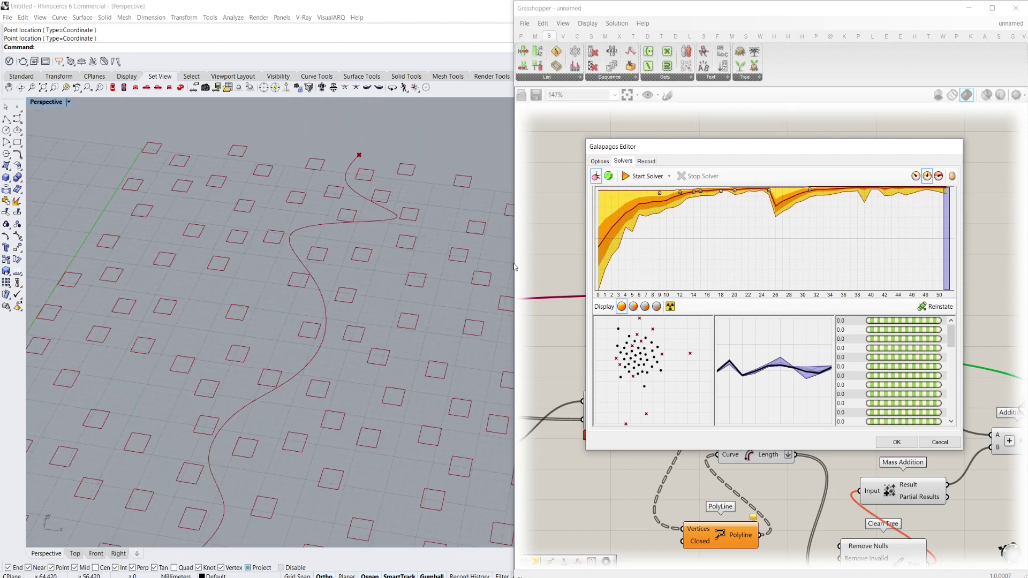